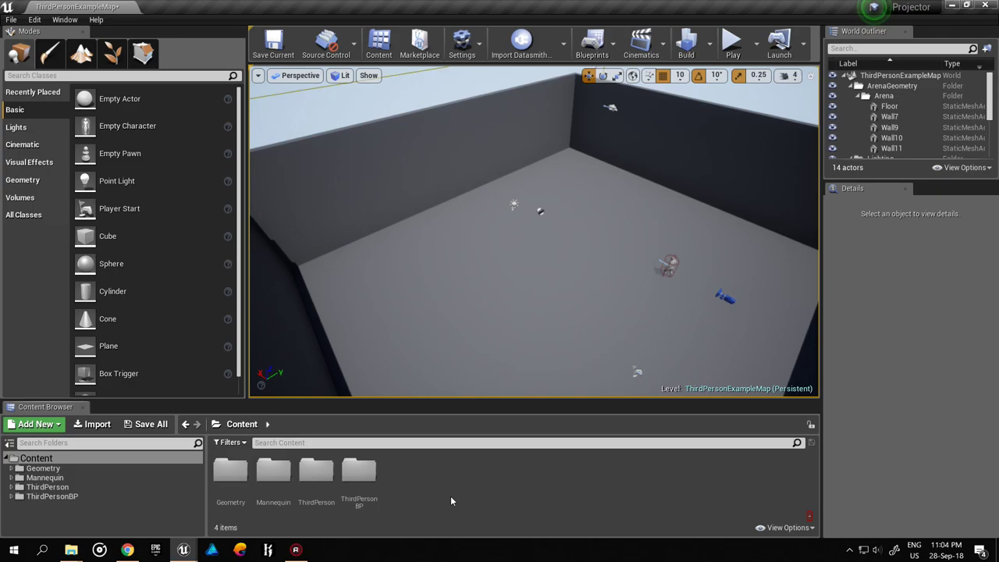
- Create a new folder named 'Movies' in the Content Browser
right_click(451, 500)
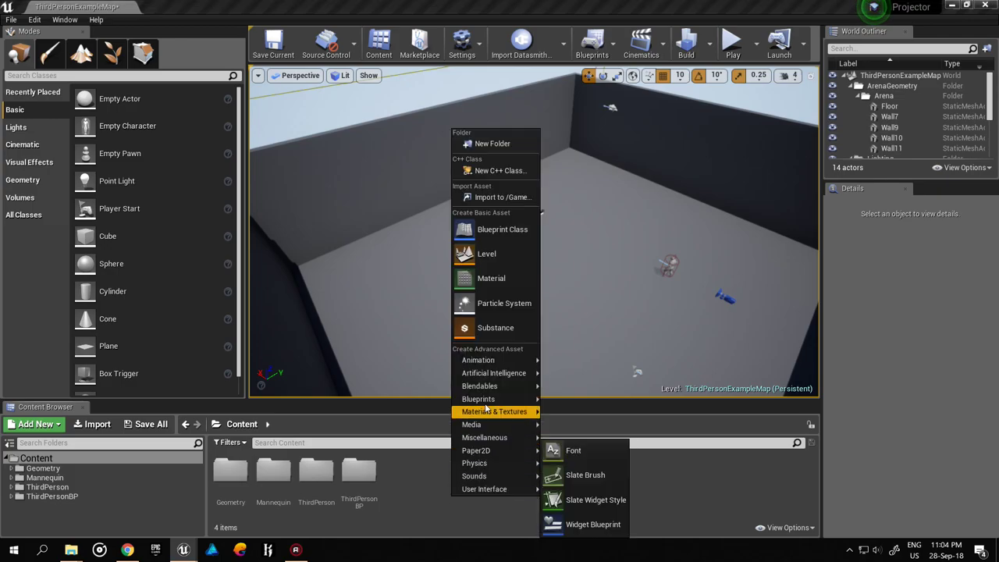
click(492, 144)
key(BackSpace)
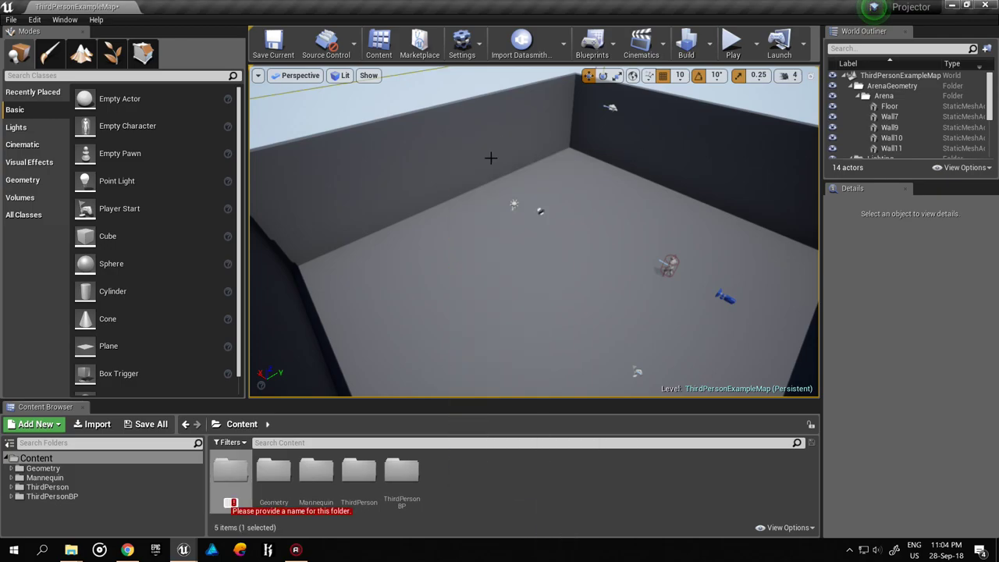
text(Me)
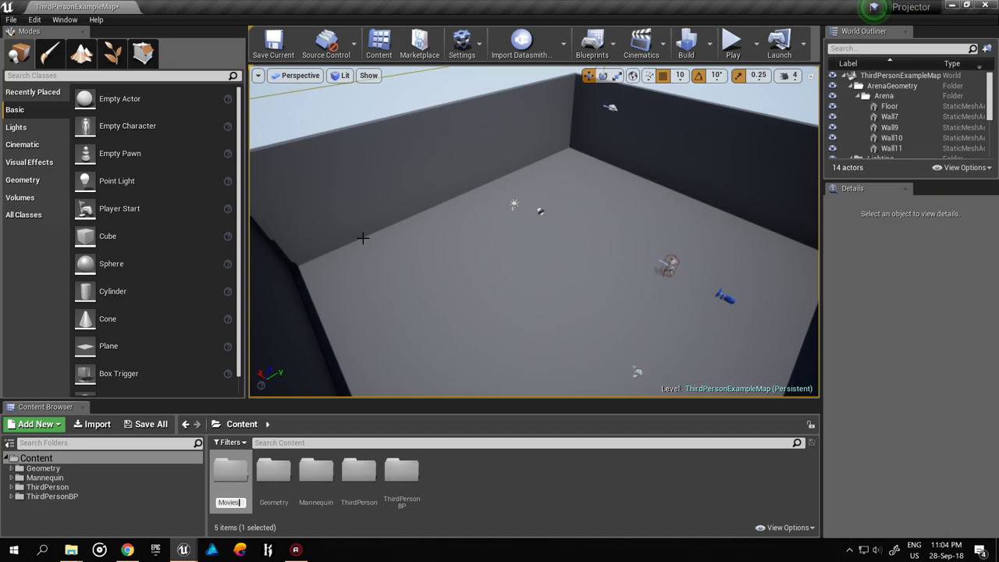
key(Return)
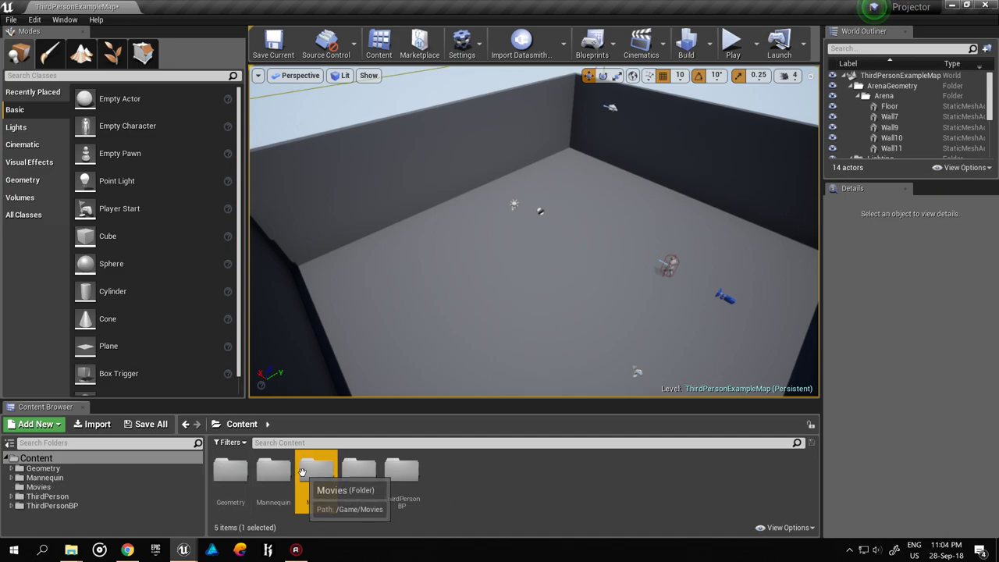
- Inside Movies, create a subfolder named 'Projector'
double_click(331, 468)
right_click(91, 492)
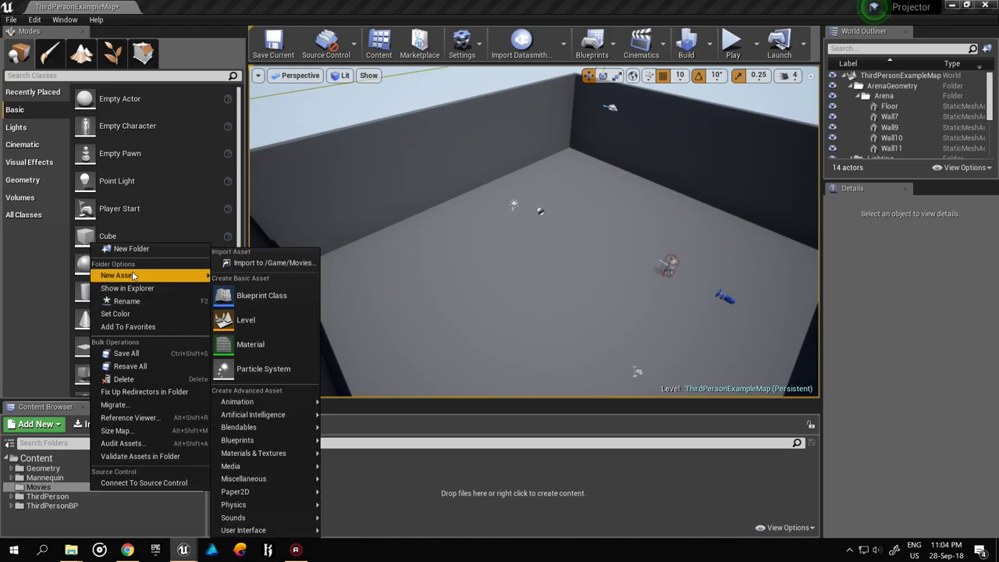
click(156, 252)
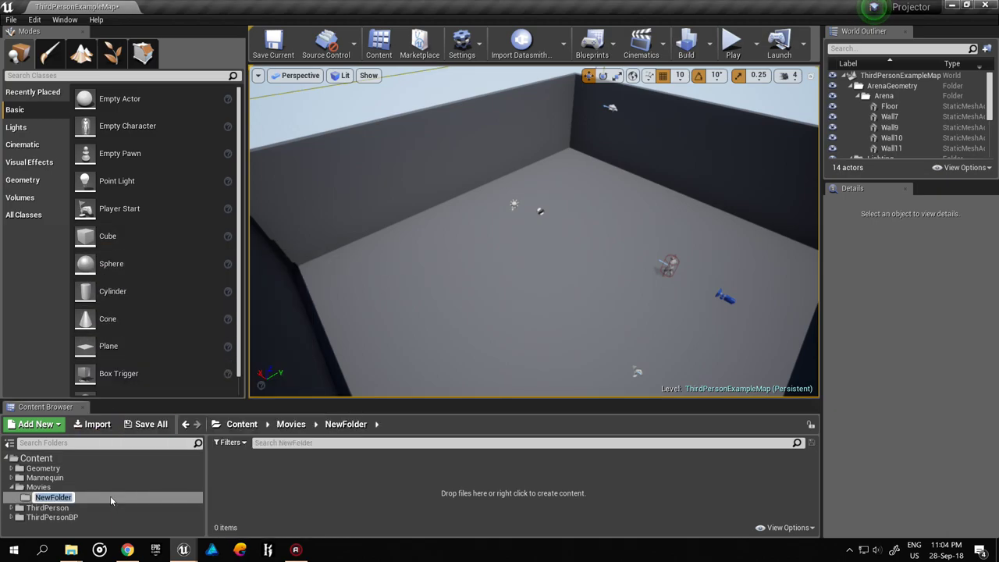
text(proj)
text(ector)
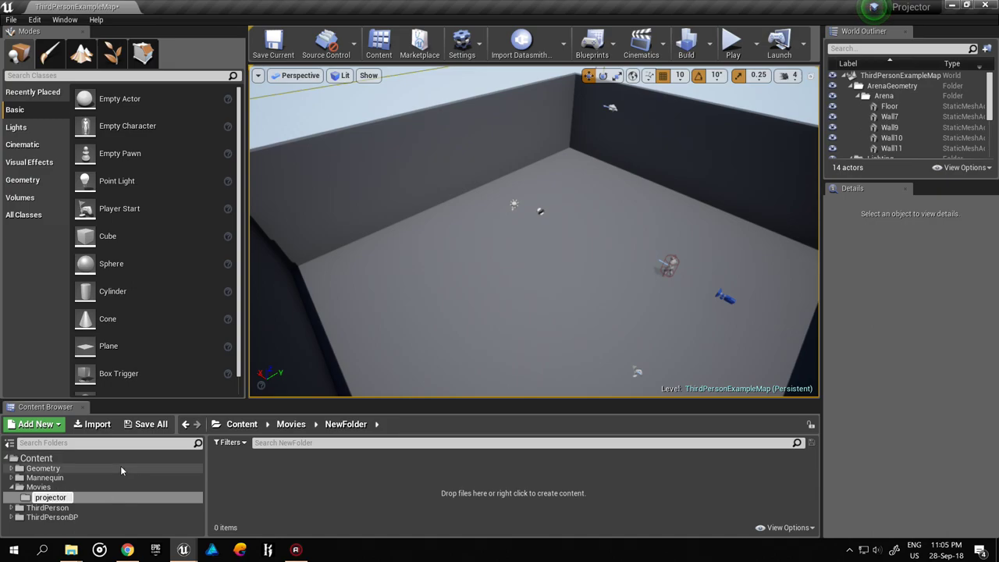
key(Return)
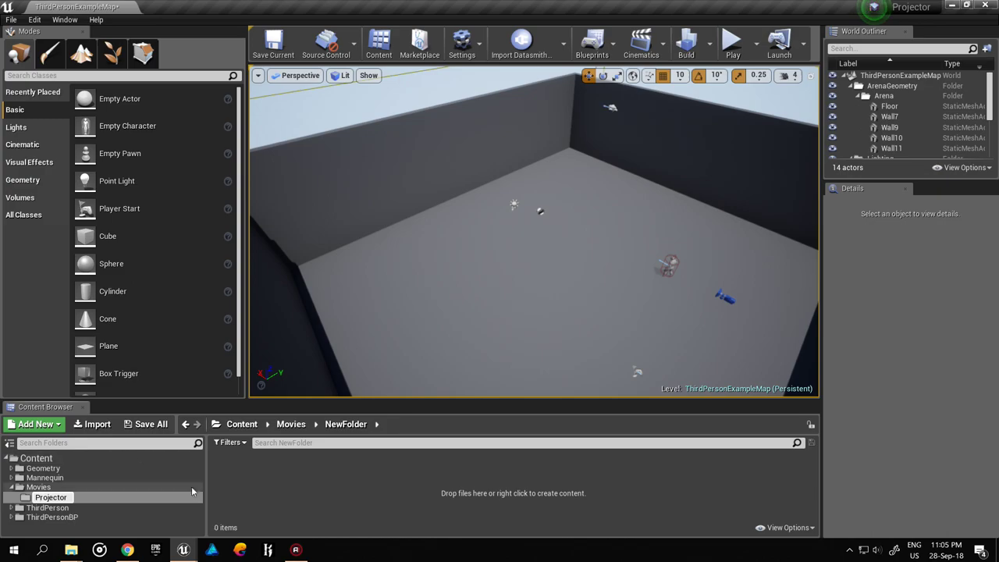
- Reveal the Movies folder in Windows File Explorer with Show in Explorer
click(132, 478)
click(125, 488)
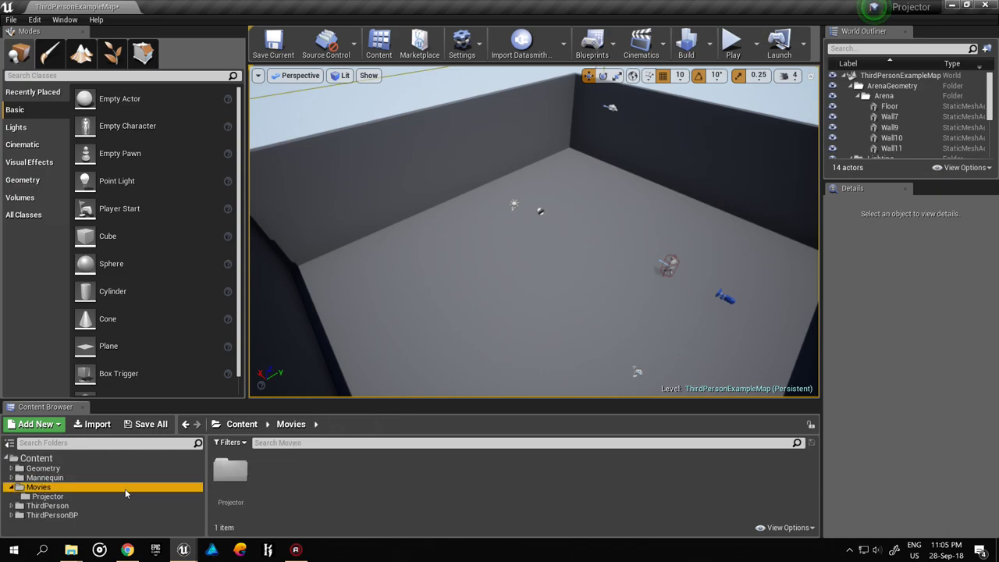
right_click(61, 477)
key(Escape)
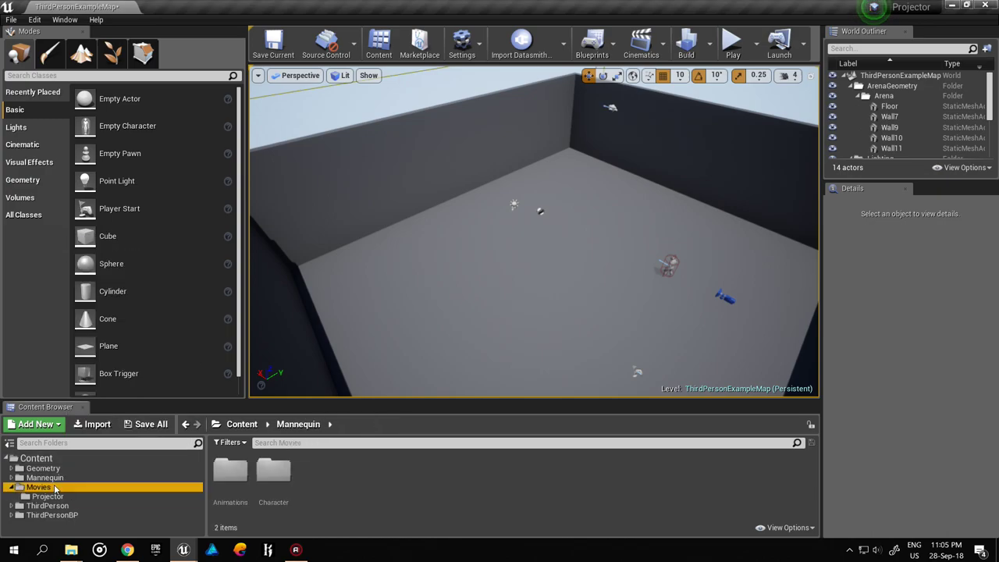
right_click(61, 487)
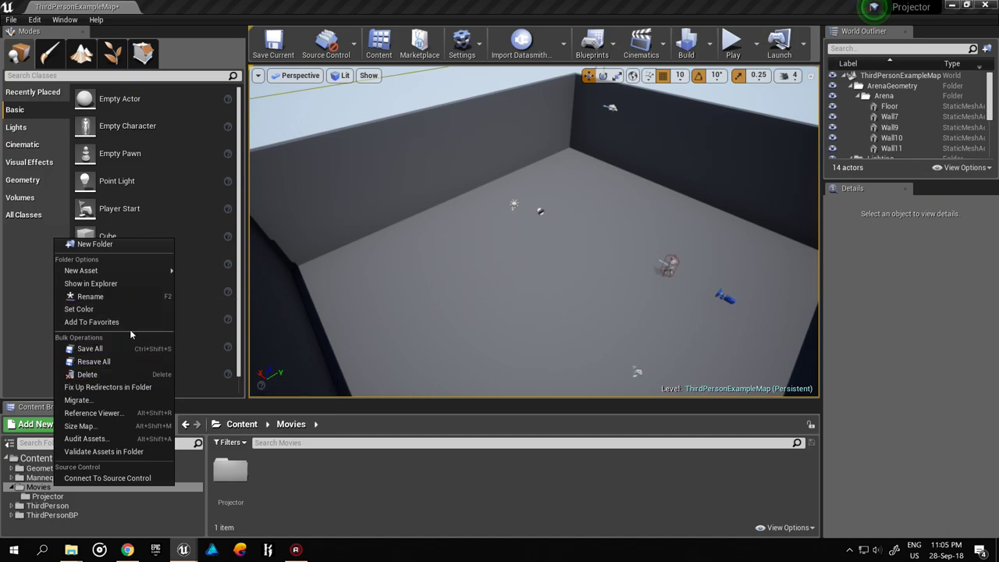
click(131, 283)
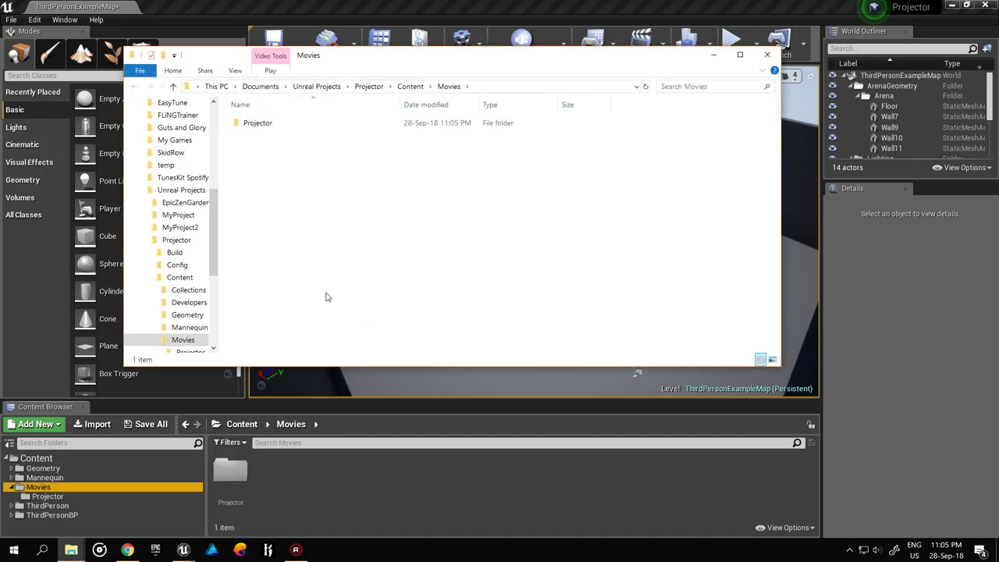
- Copy the 1080p MP4 video from 'New folder (2)' into the project's Movies folder, then minimize Explorer
mouse_move(74, 547)
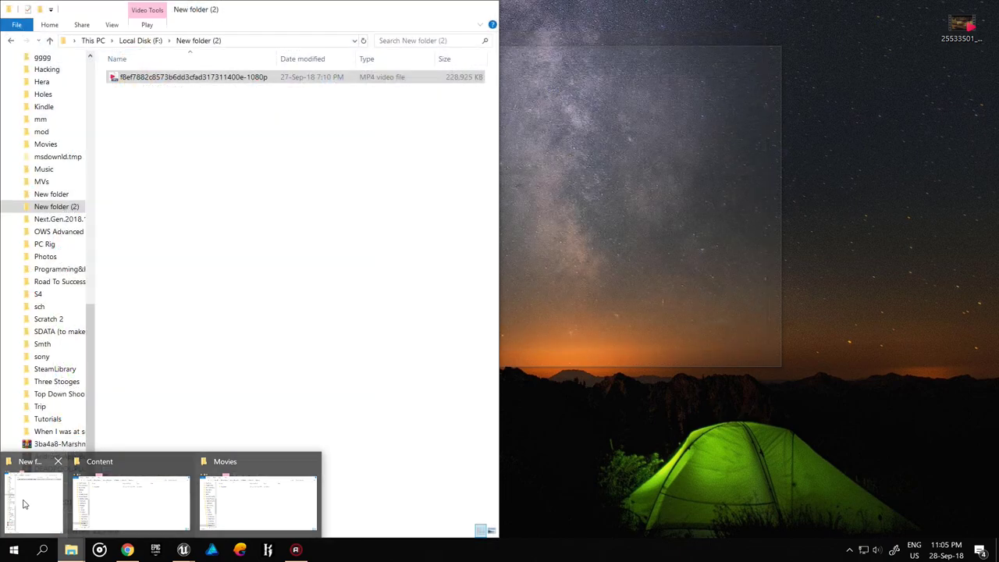
click(28, 504)
click(542, 216)
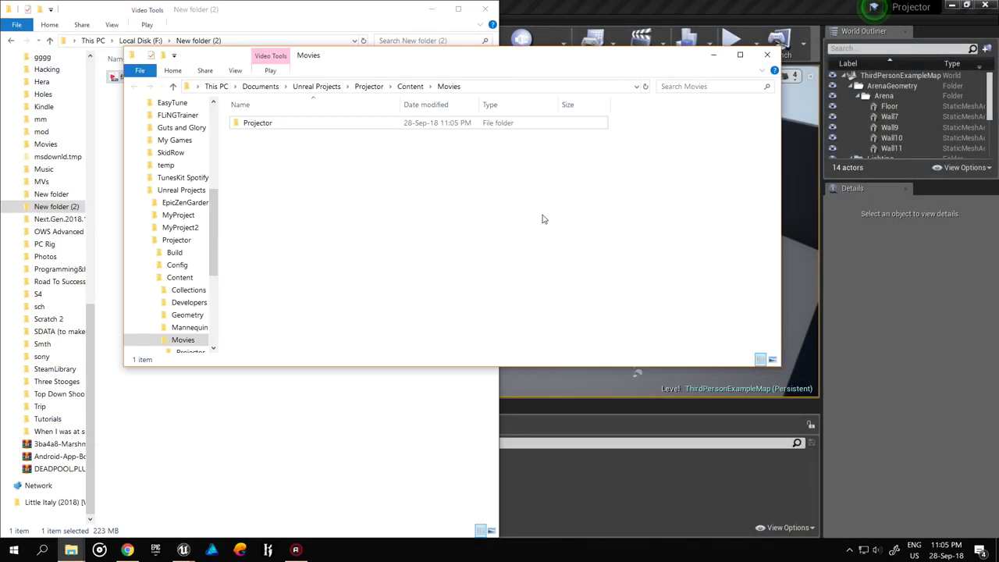
key(ctrl+v)
click(437, 7)
key(alt+Tab)
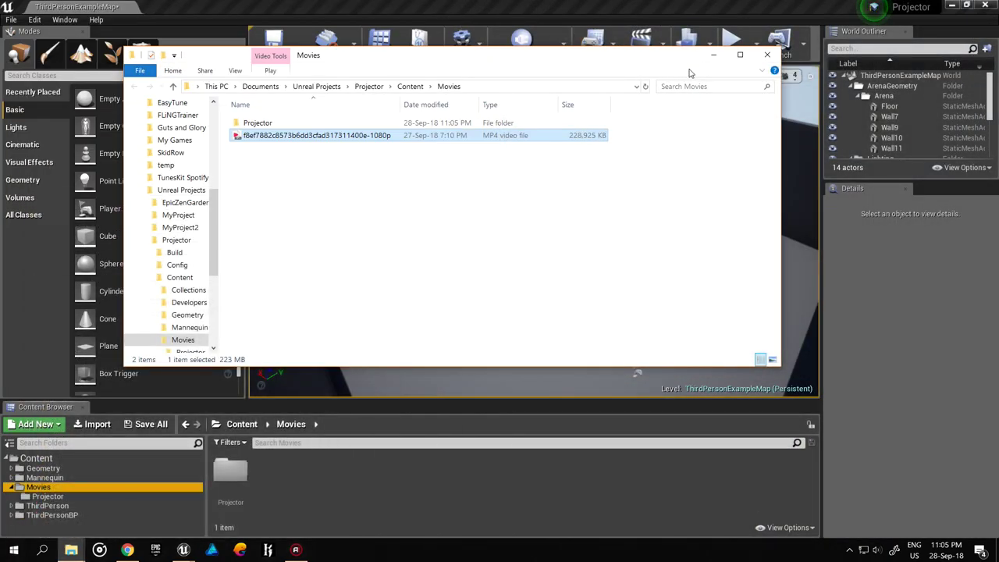
click(713, 58)
- Create NewFileMediaSource and set its File Path to the MP4 video
right_click(484, 465)
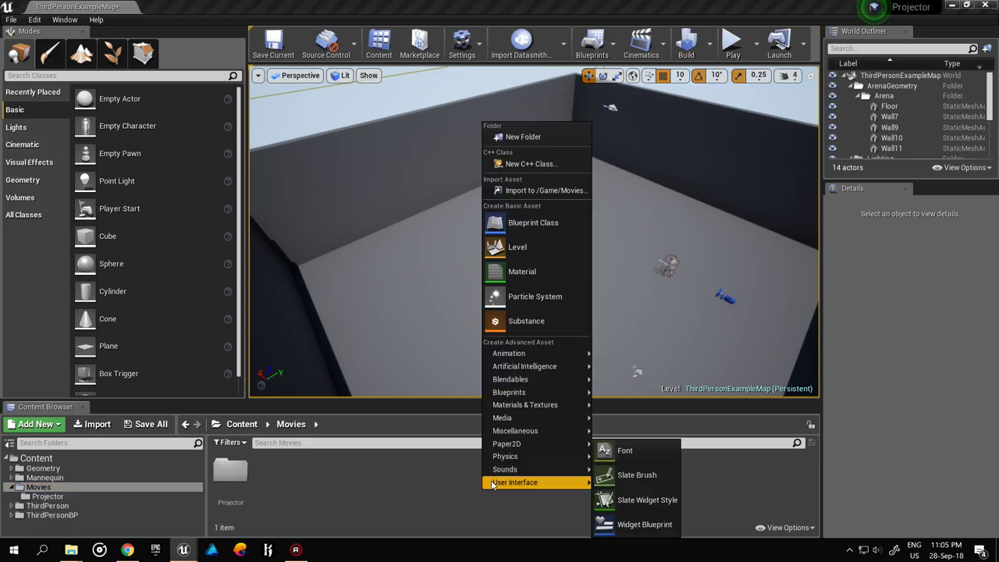
mouse_move(578, 418)
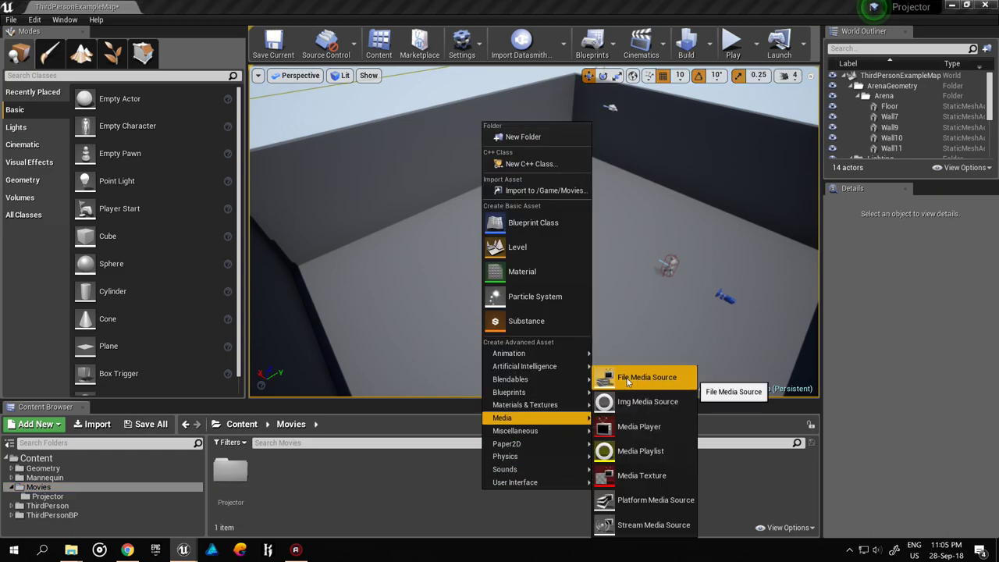
click(624, 378)
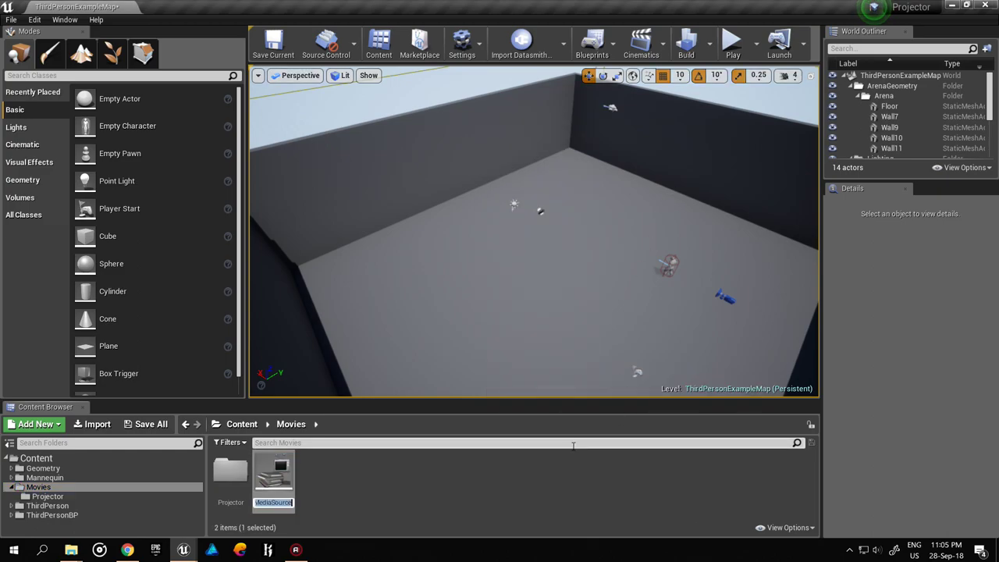
click(273, 475)
double_click(275, 473)
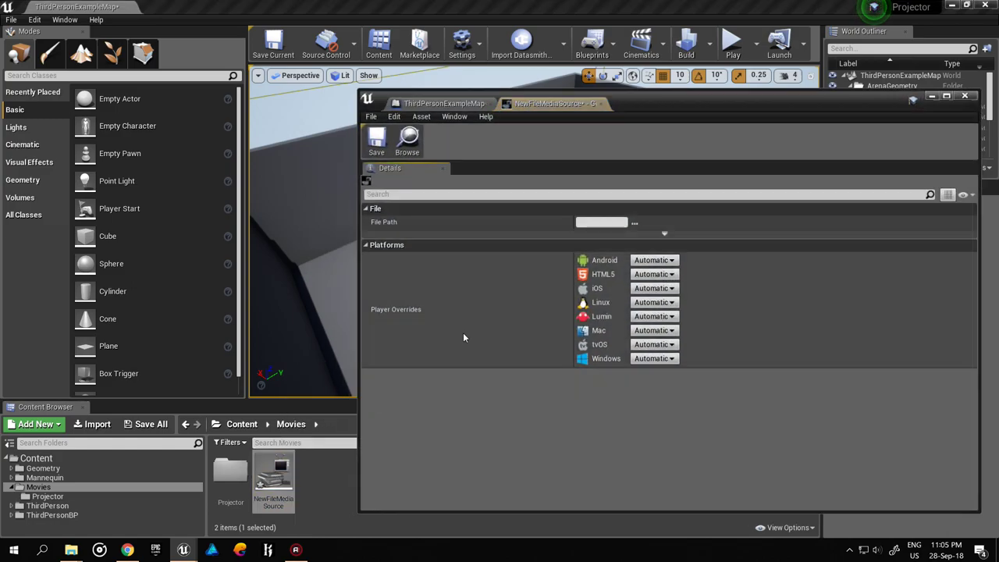
click(634, 222)
double_click(556, 198)
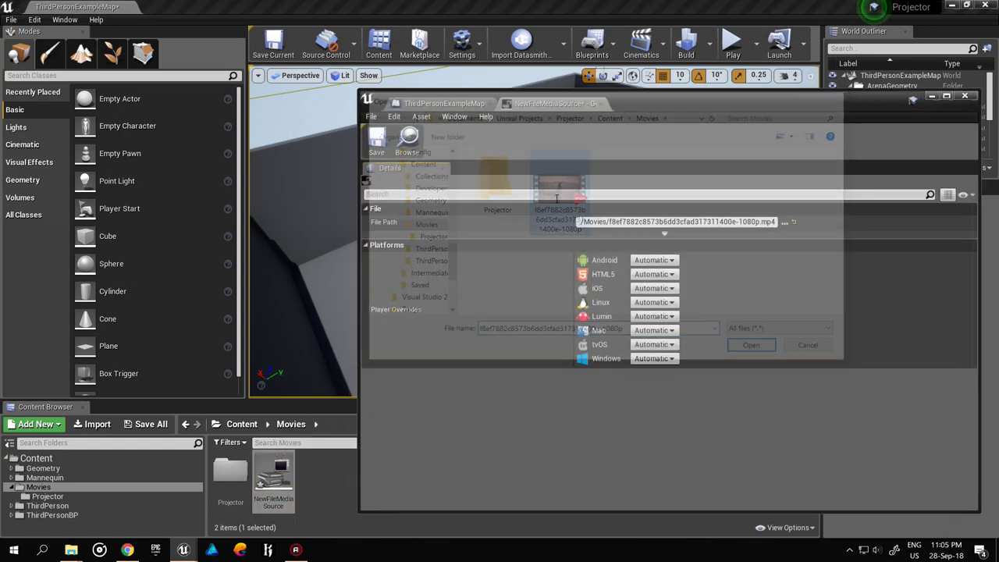
click(964, 95)
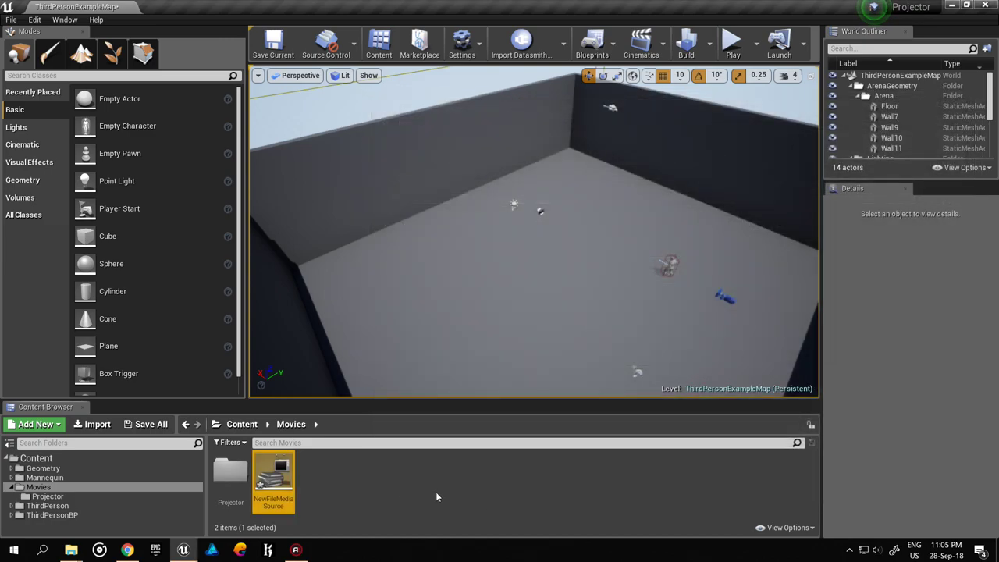
- Create NewMediaPlayer with a NewMediaPlayer_Video output texture
right_click(395, 499)
mouse_move(460, 367)
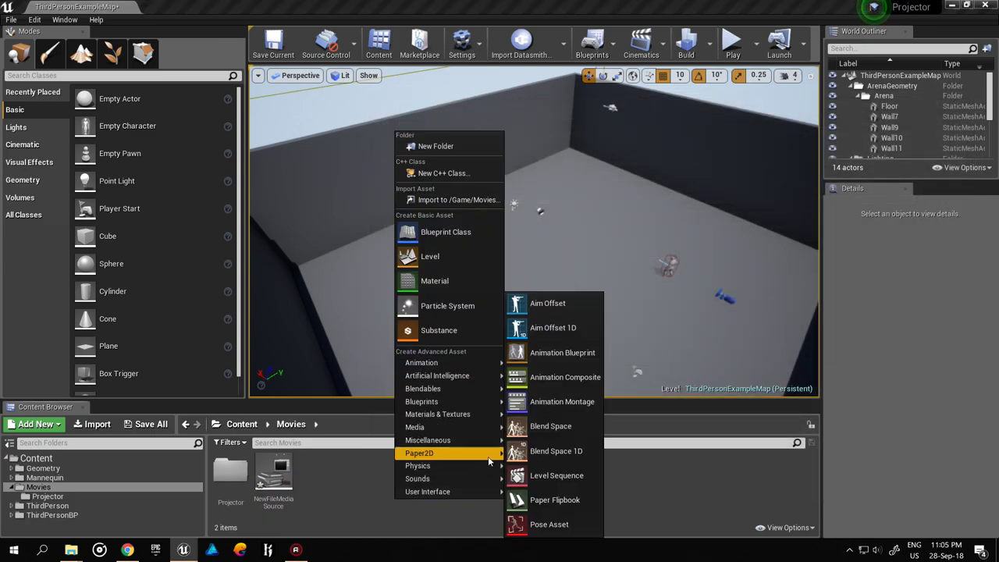
mouse_move(488, 428)
click(560, 432)
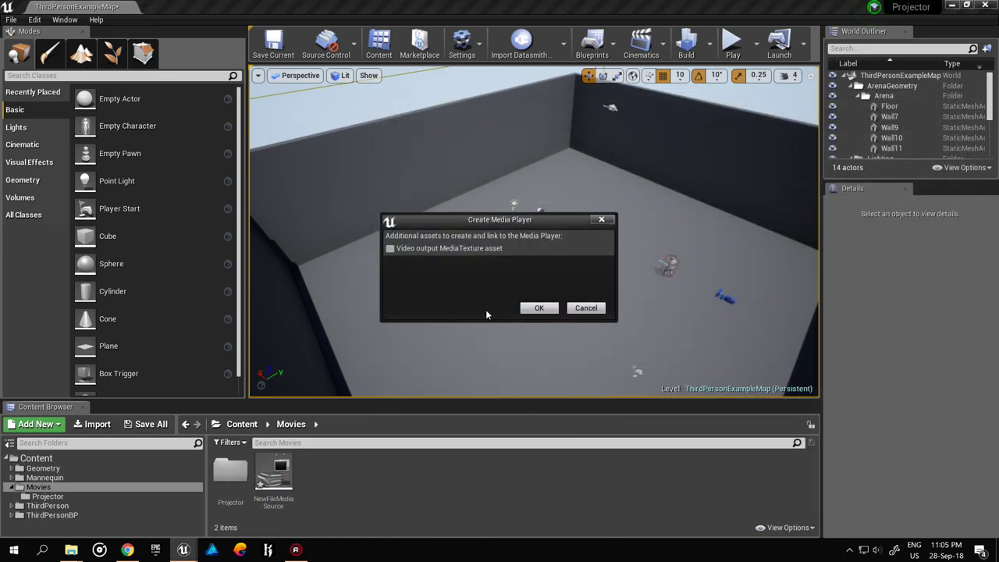
click(538, 308)
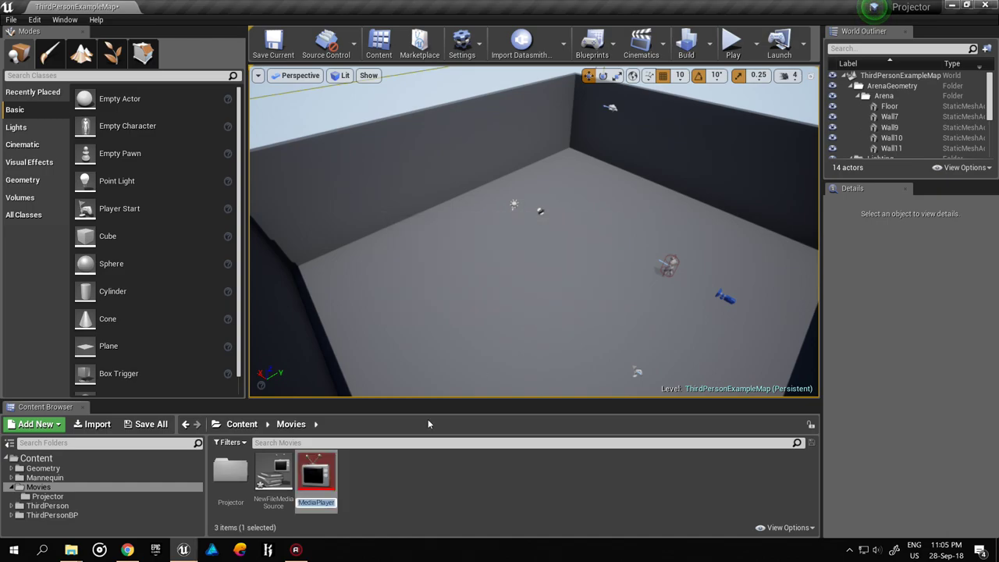
key(Return)
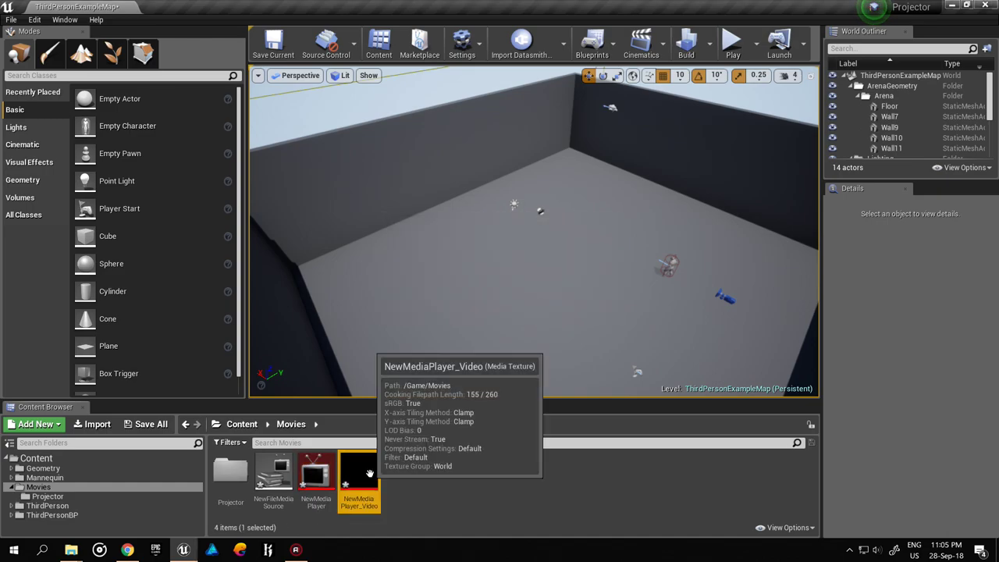
- Create a material named ProjectorMATRED in the Projector folder and open it
double_click(230, 471)
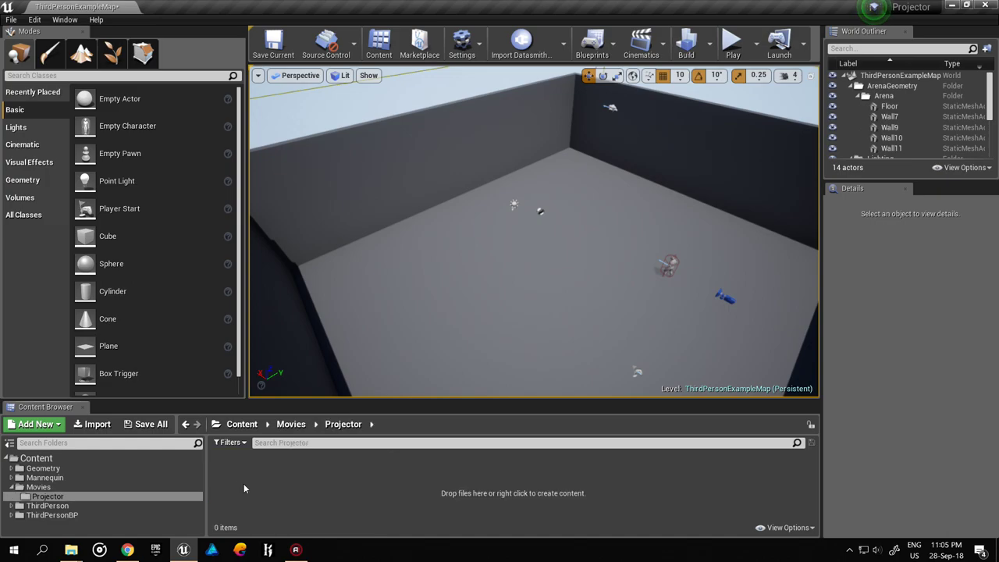
right_click(290, 489)
mouse_move(316, 463)
click(376, 266)
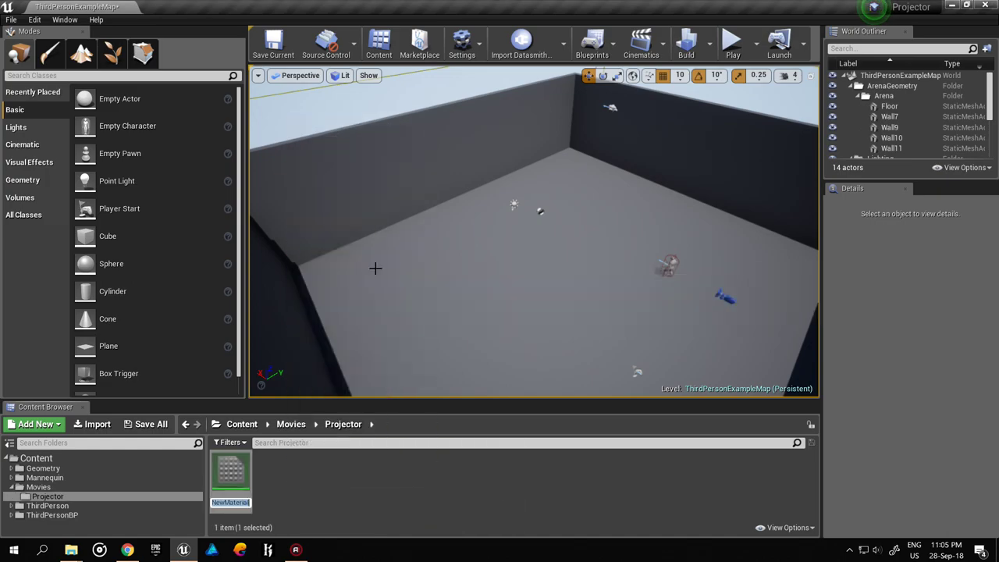
key(BackSpace)
text(P)
key(Return)
double_click(230, 470)
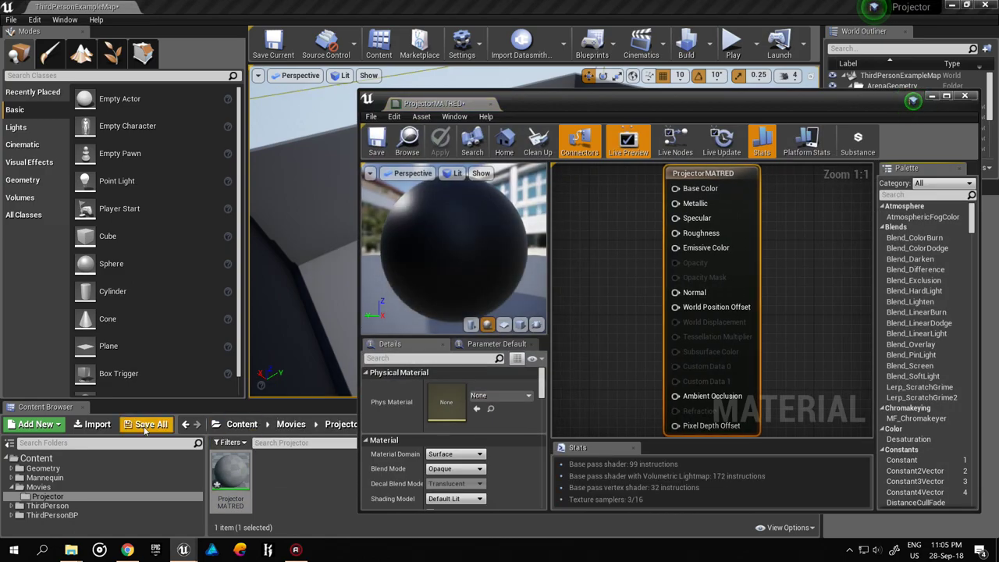
- Drag NewMediaPlayer_Video from Movies into the material graph as a Texture Sample node
click(261, 480)
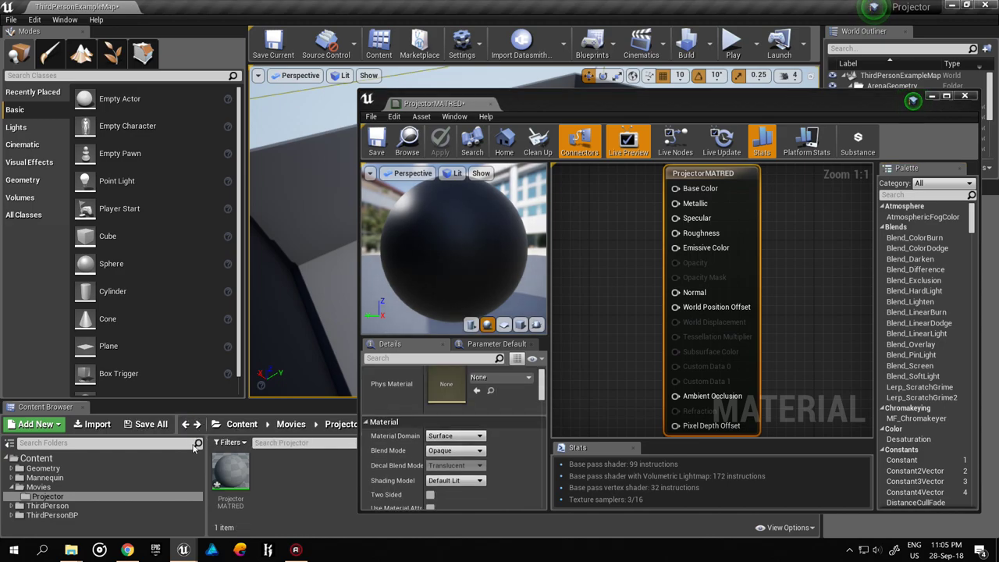
click(151, 485)
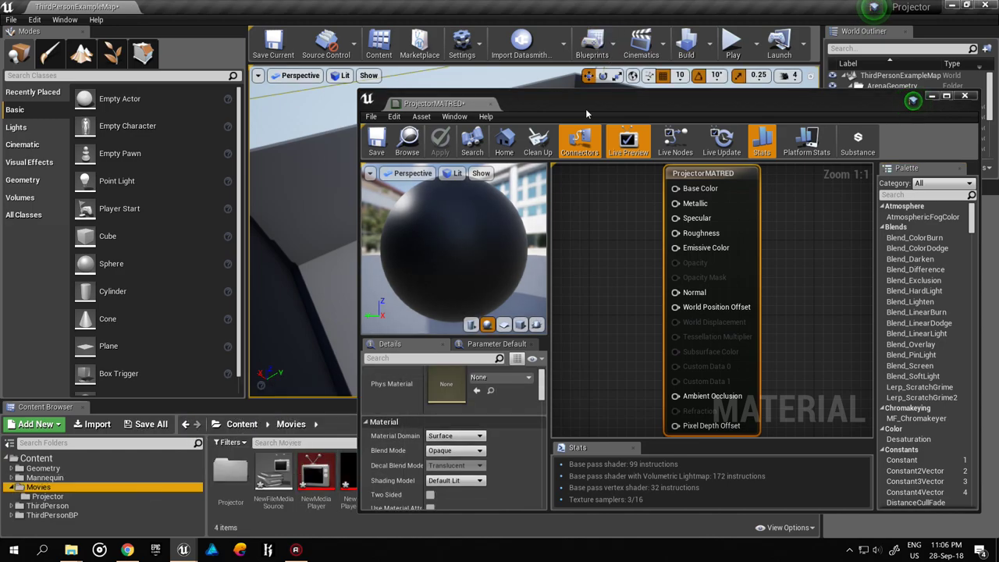
drag(567, 110, 691, 111)
click(359, 472)
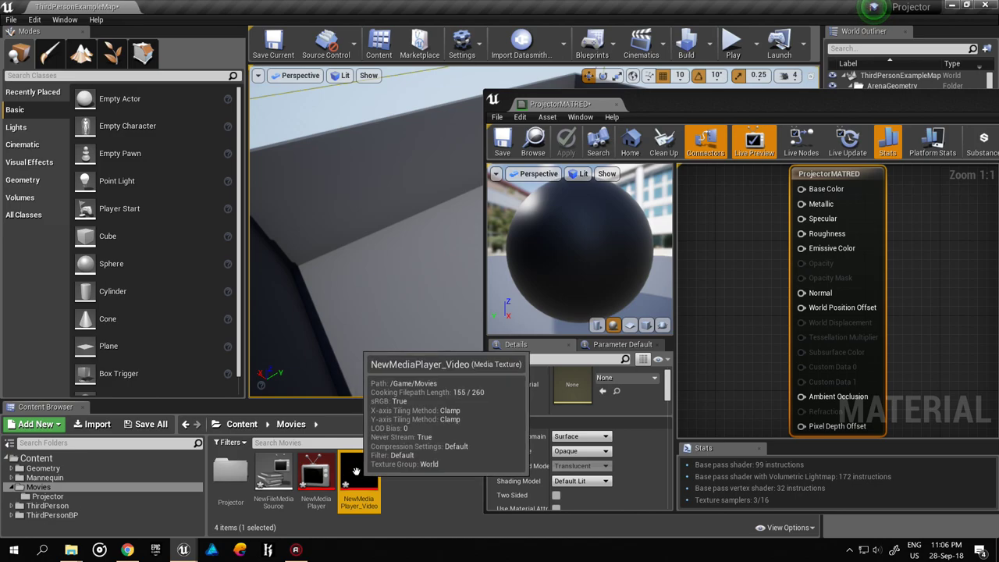
drag(359, 472, 706, 279)
drag(573, 104, 279, 139)
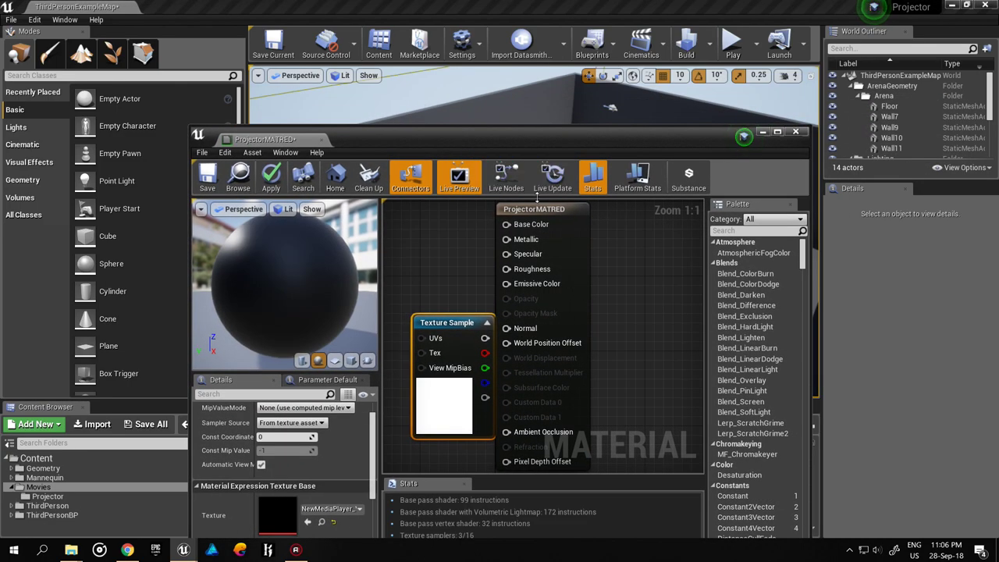
- Arrange the graph nodes and set the Material Domain to Light Function
drag(544, 224, 620, 252)
click(446, 336)
drag(446, 336, 410, 298)
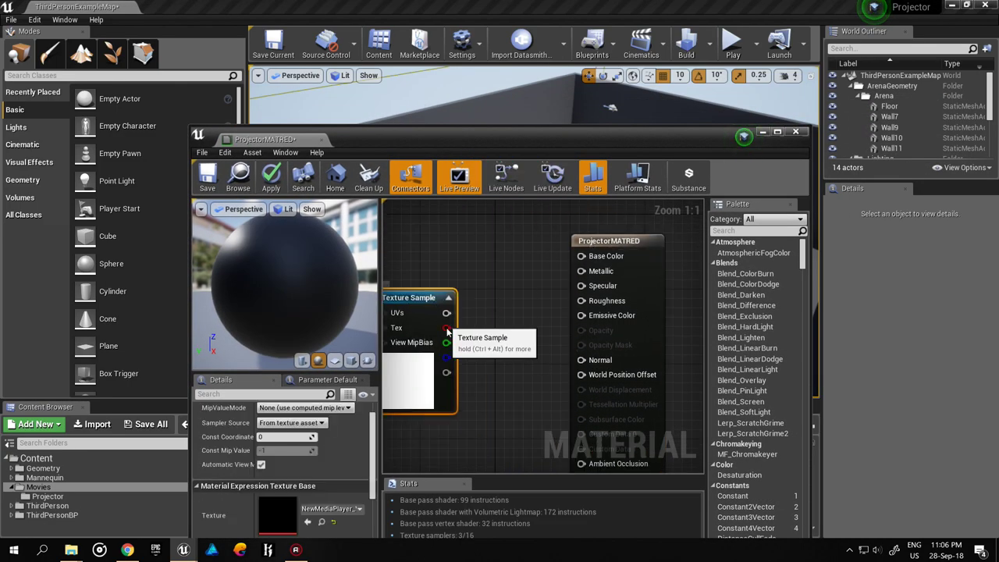
scroll(295, 478, down, 2)
click(398, 449)
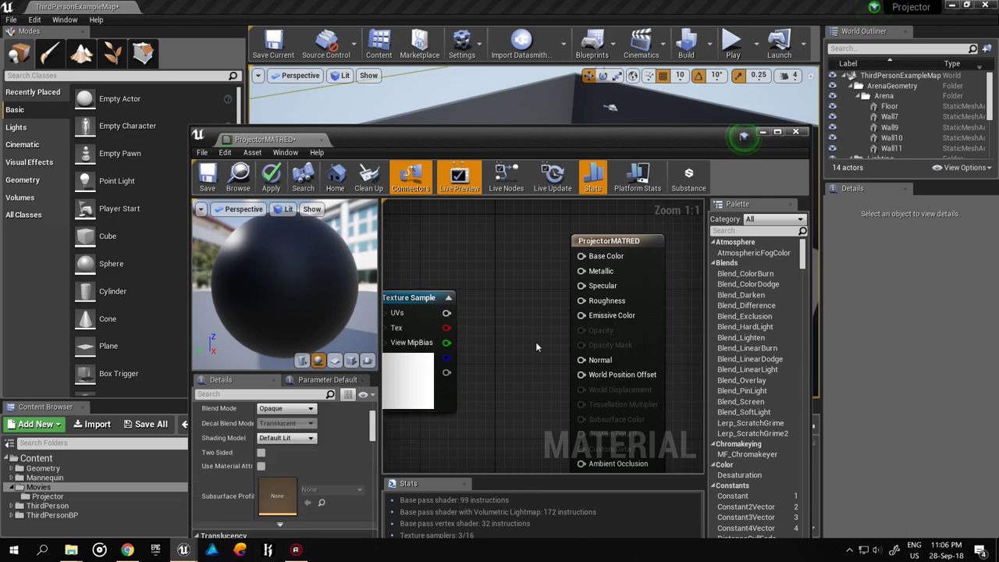
click(288, 445)
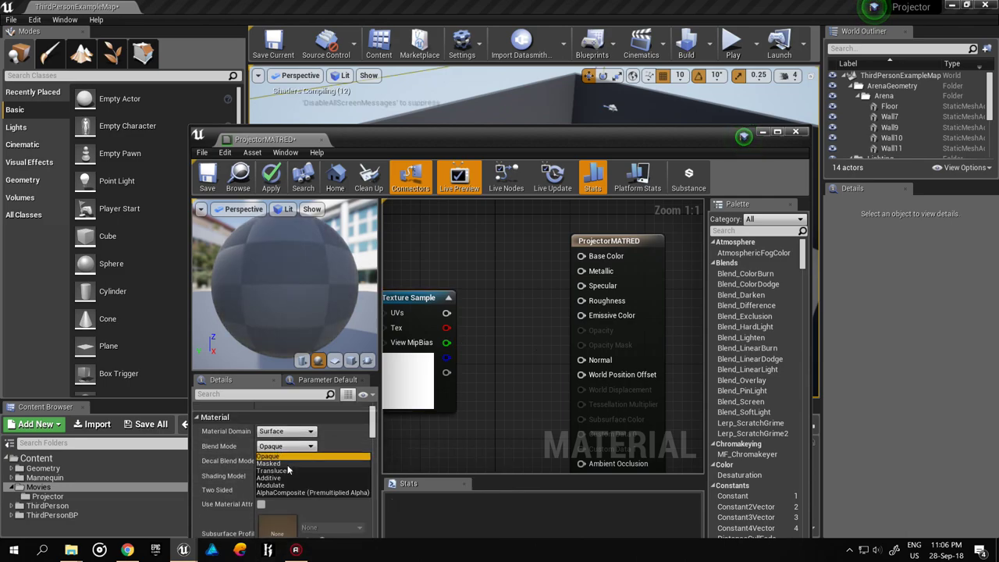
click(286, 431)
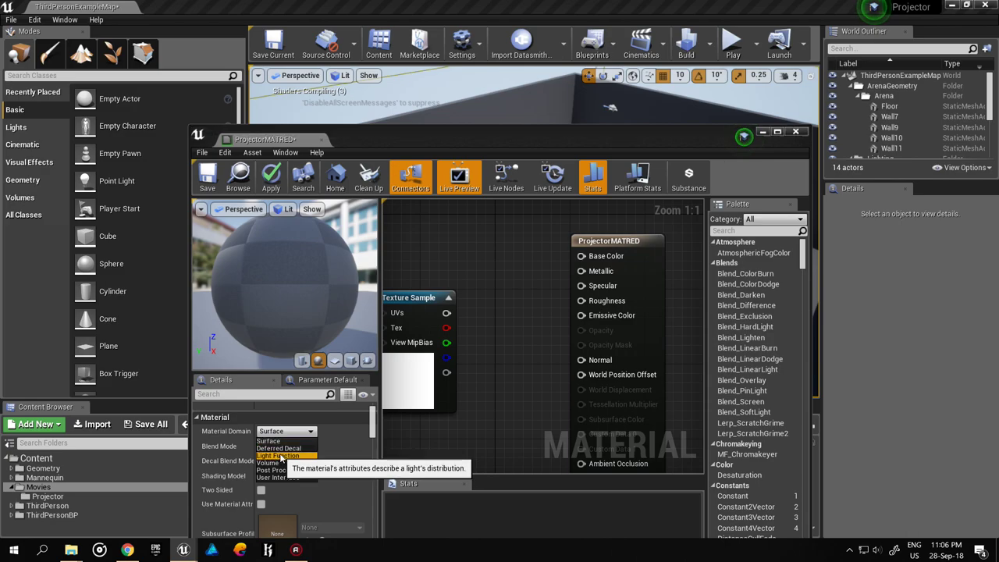
click(275, 456)
- Add a ComponentMask with only R checked and wire it into Emissive Color
drag(446, 312, 485, 339)
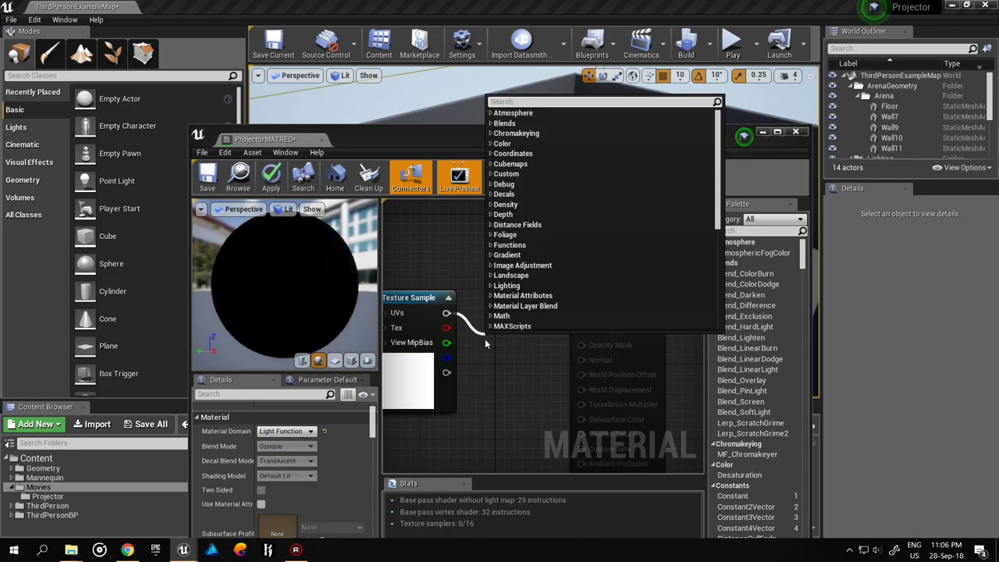
text(mask)
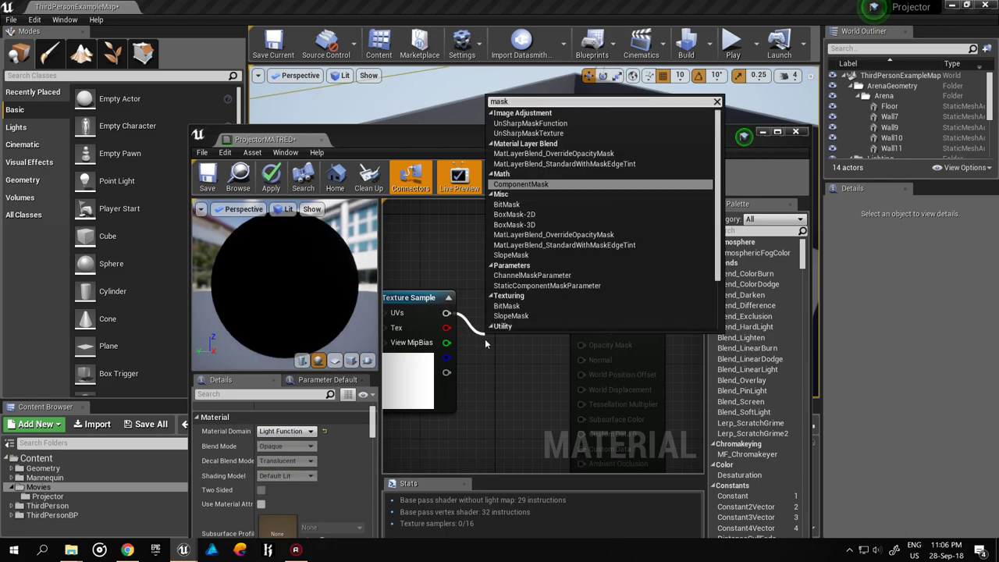
click(538, 186)
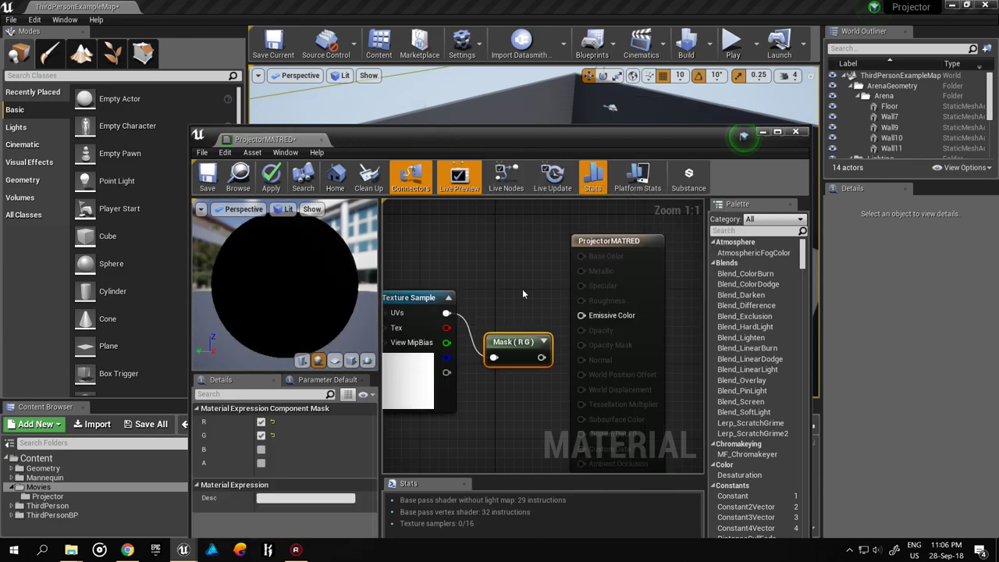
click(261, 436)
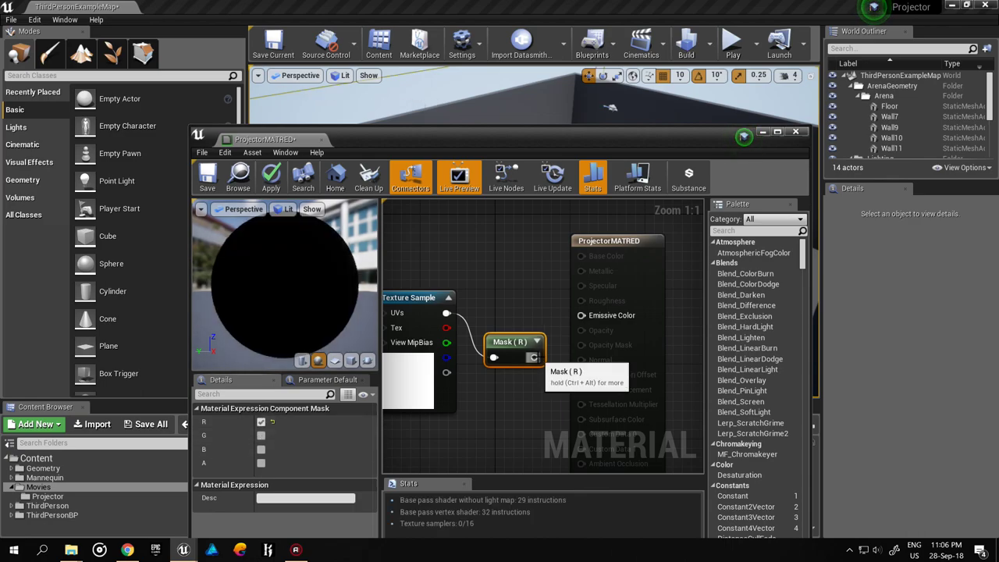
drag(535, 356, 580, 315)
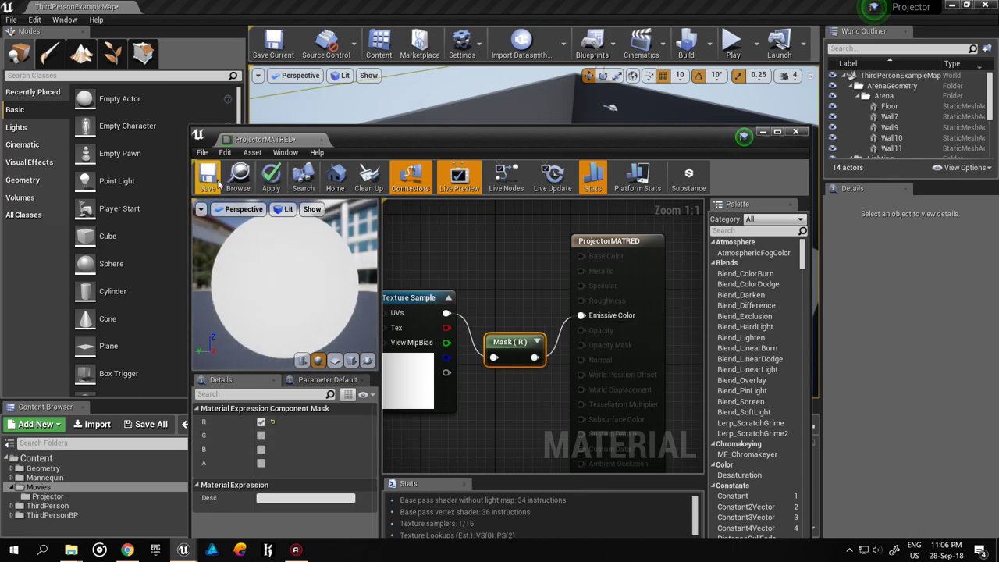
- Save ProjectorMATRED, minimize its editor, and return to the Movies folder
click(207, 178)
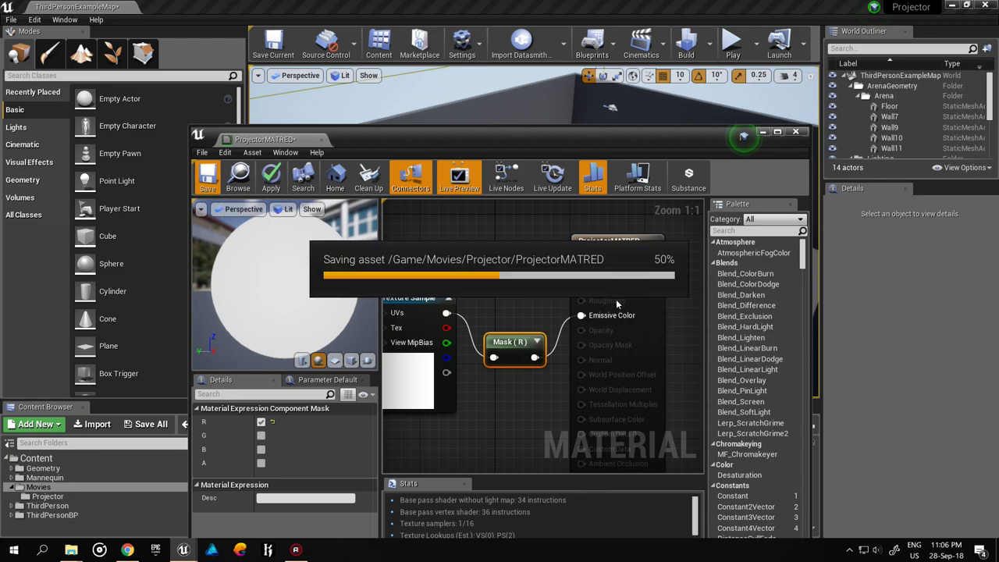
click(764, 132)
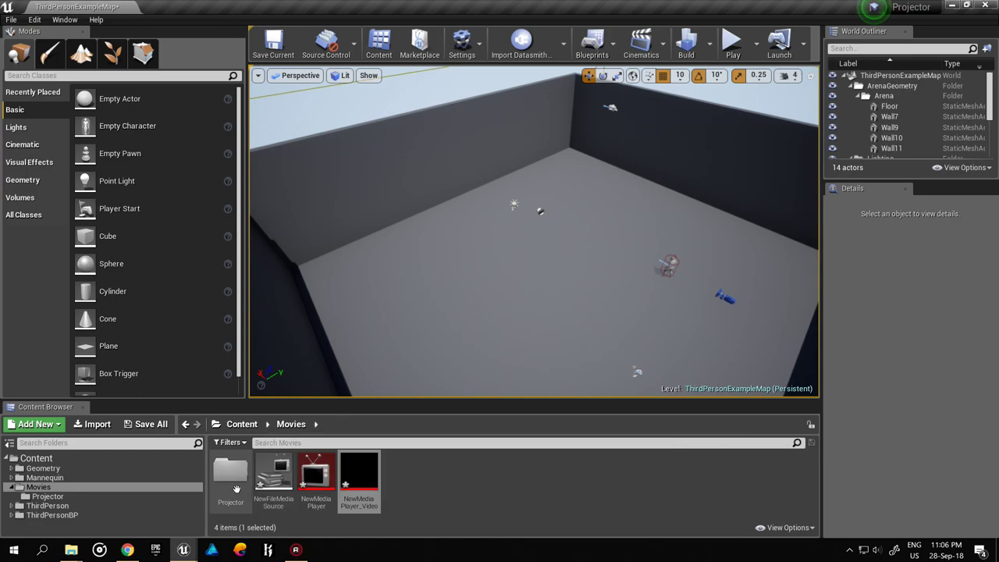
double_click(237, 488)
click(248, 480)
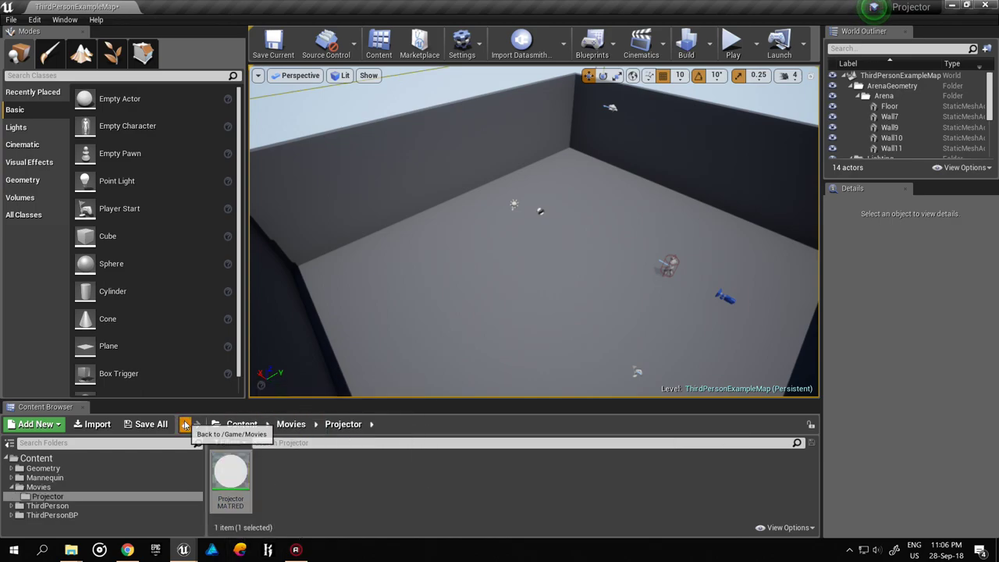
click(186, 424)
- Duplicate ProjectorMATRED and name the copy ProjectorMATGREEN
double_click(226, 466)
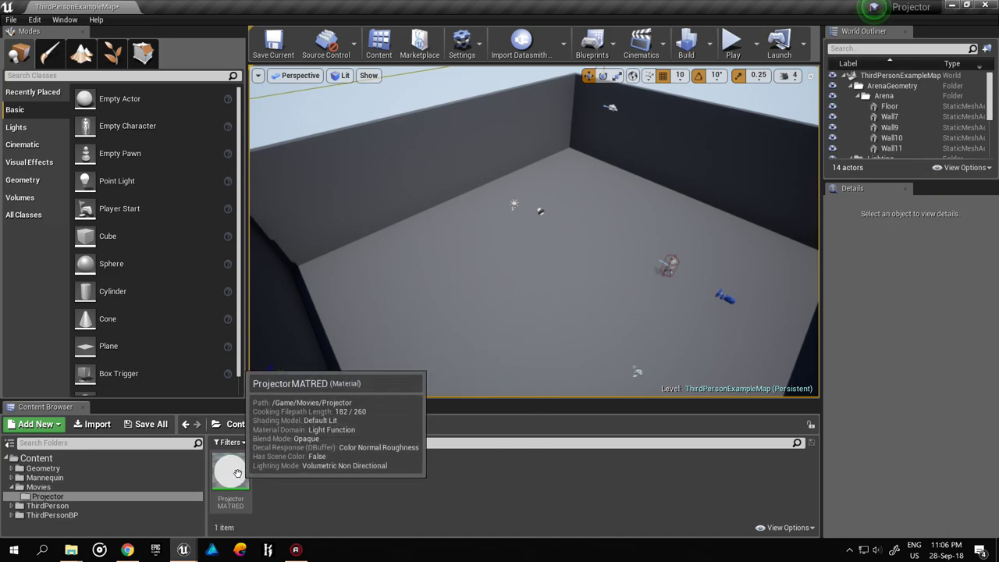
click(229, 482)
right_click(230, 485)
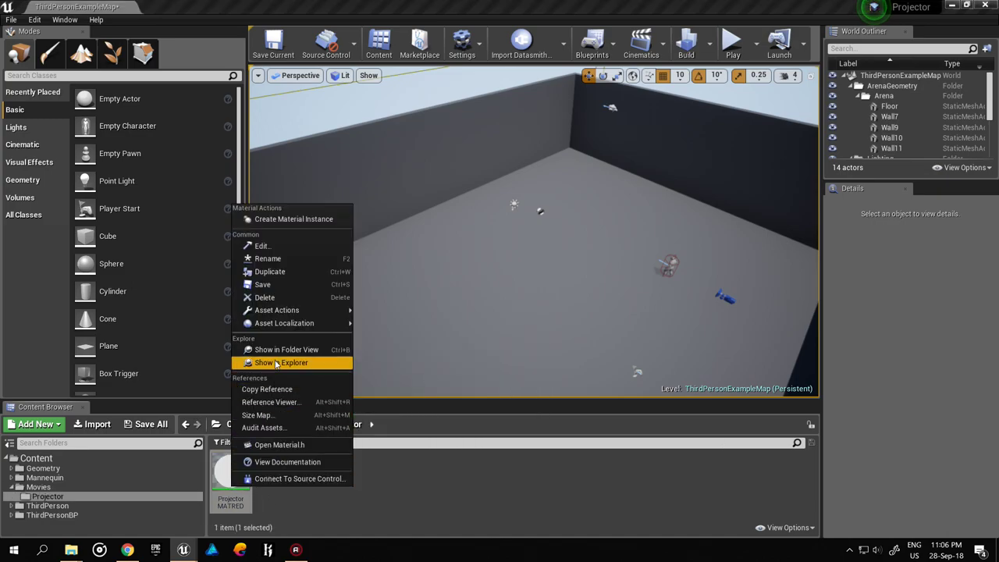
click(279, 272)
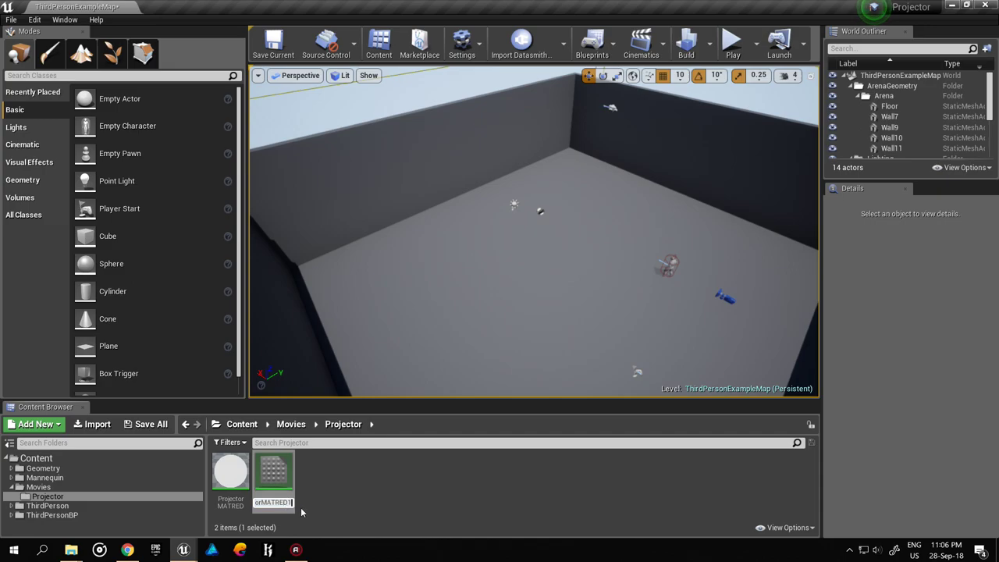
key(BackSpace)
key(BackSpace)
key(BackSpace)
key(BackSpace)
text(Gree)
key(BackSpace)
key(BackSpace)
key(BackSpace)
text(RE)
text(EN)
key(Return)
- Switch the ProjectorMATGREEN mask to the G channel only, save, and close the editor
double_click(231, 472)
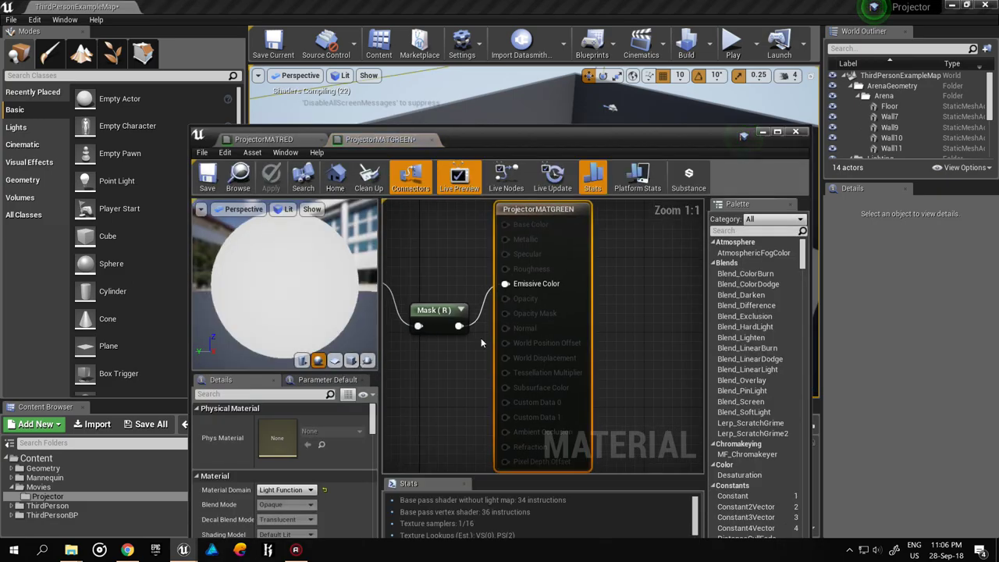
click(439, 318)
drag(521, 140, 548, 105)
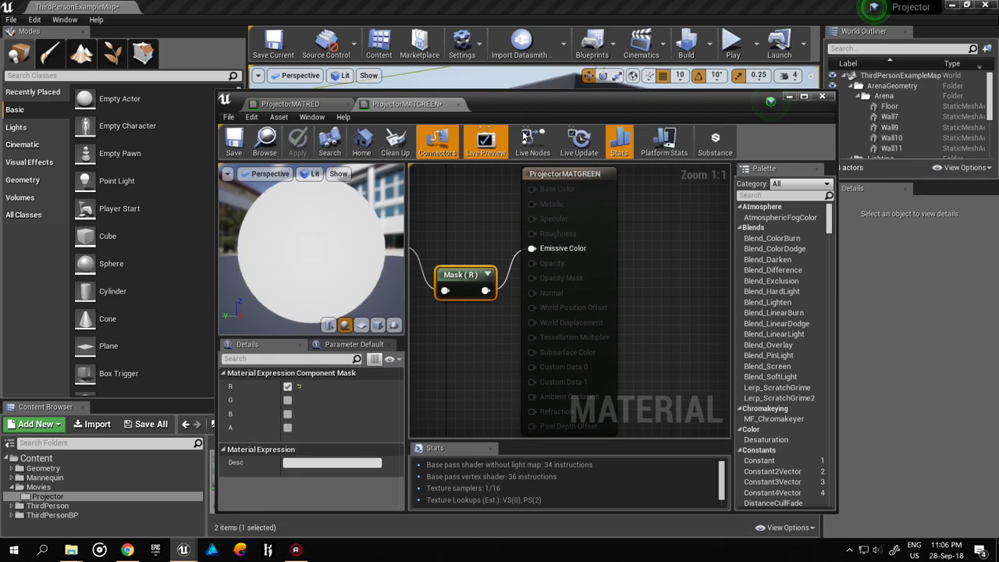
click(287, 399)
click(287, 387)
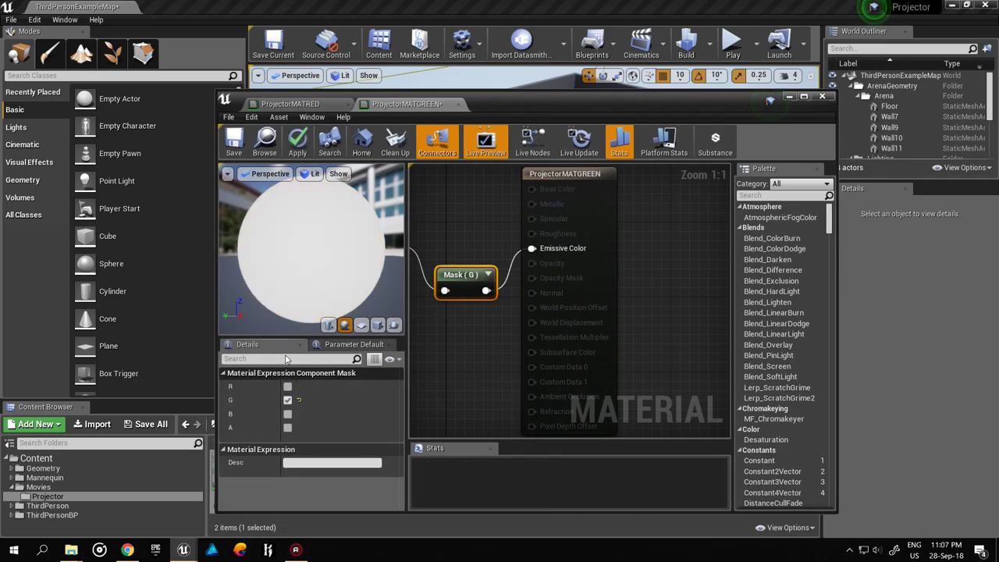
key(ctrl+s)
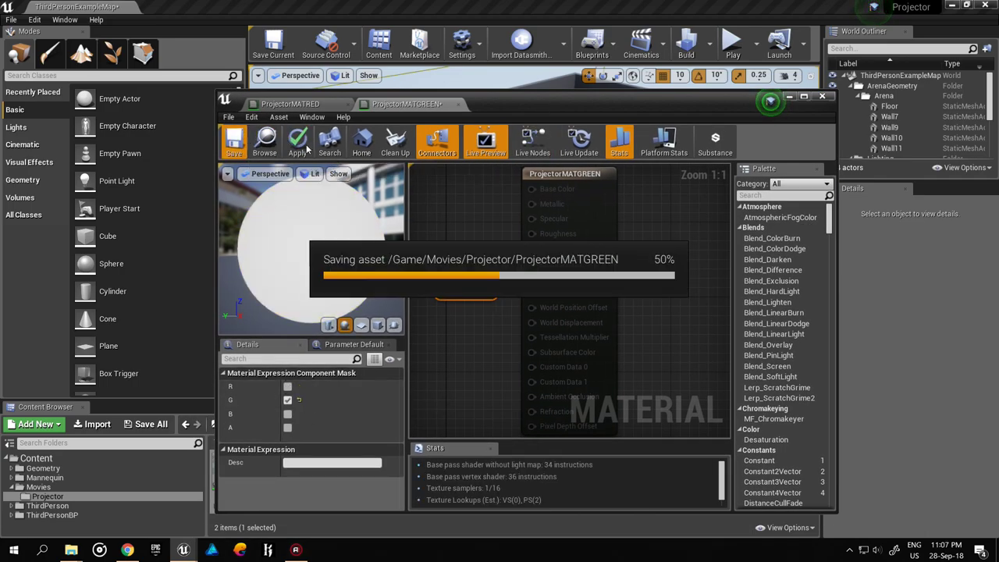
click(316, 106)
click(420, 105)
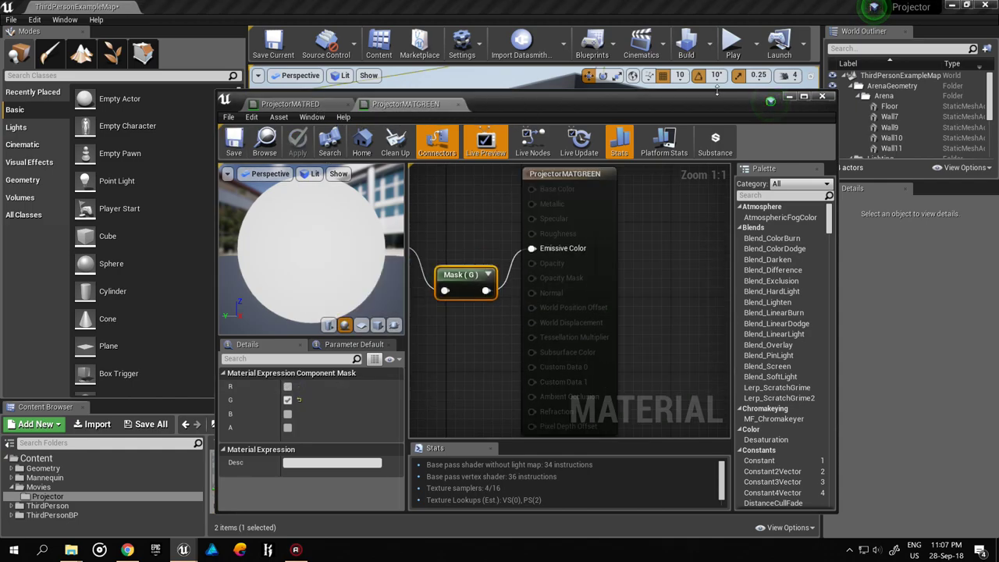
click(822, 96)
- Duplicate ProjectorMATGREEN and name the copy ProjectorMATBLUE
right_click(226, 472)
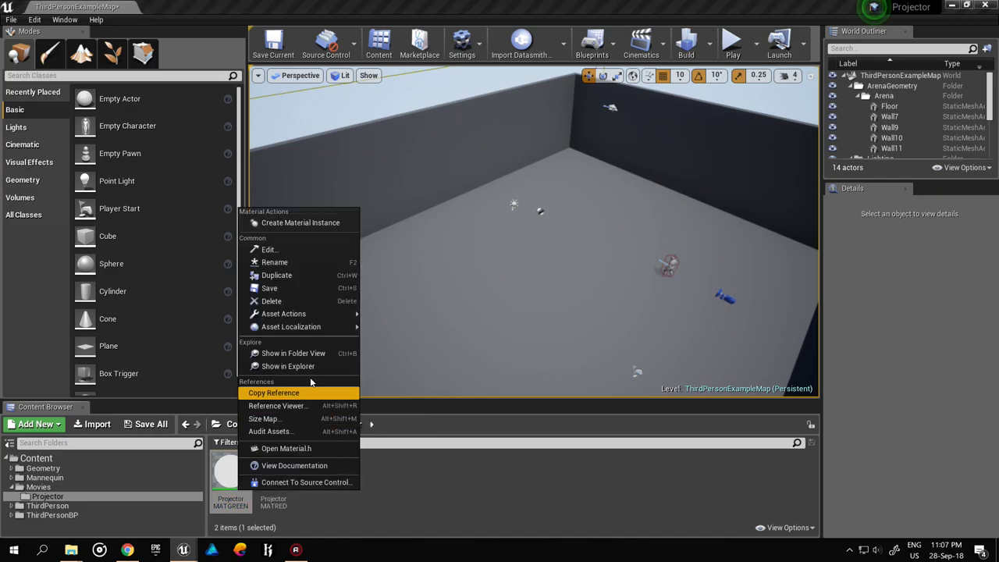
click(313, 275)
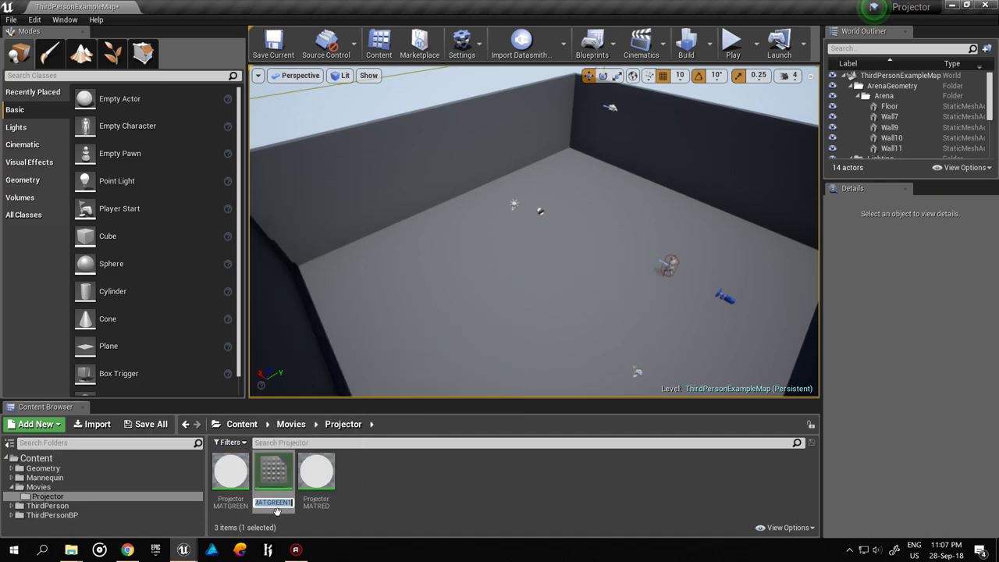
key(BackSpace)
key(Return)
- Switch the ProjectorMATBLUE mask to the B channel only, save, and close the editor
double_click(230, 472)
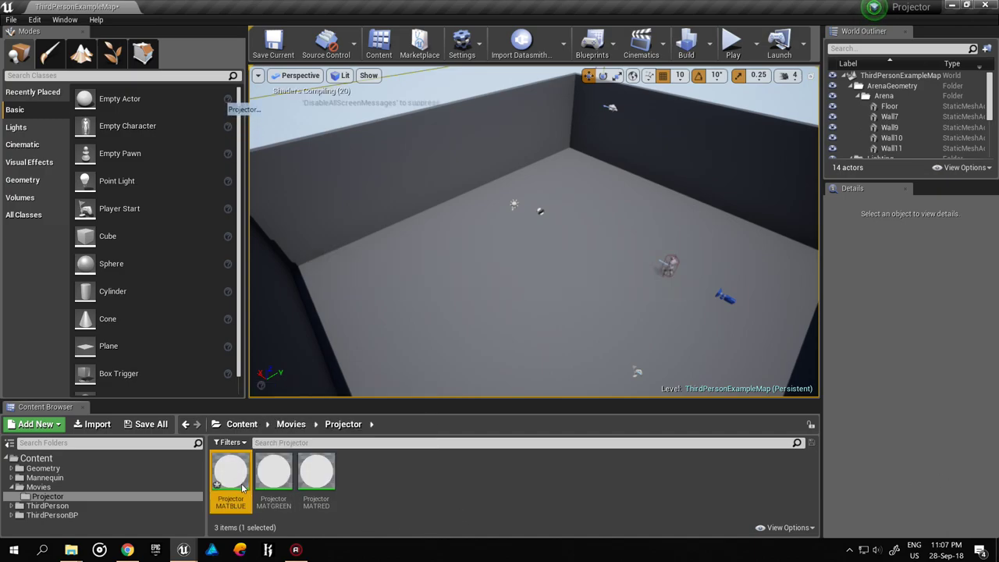
click(462, 279)
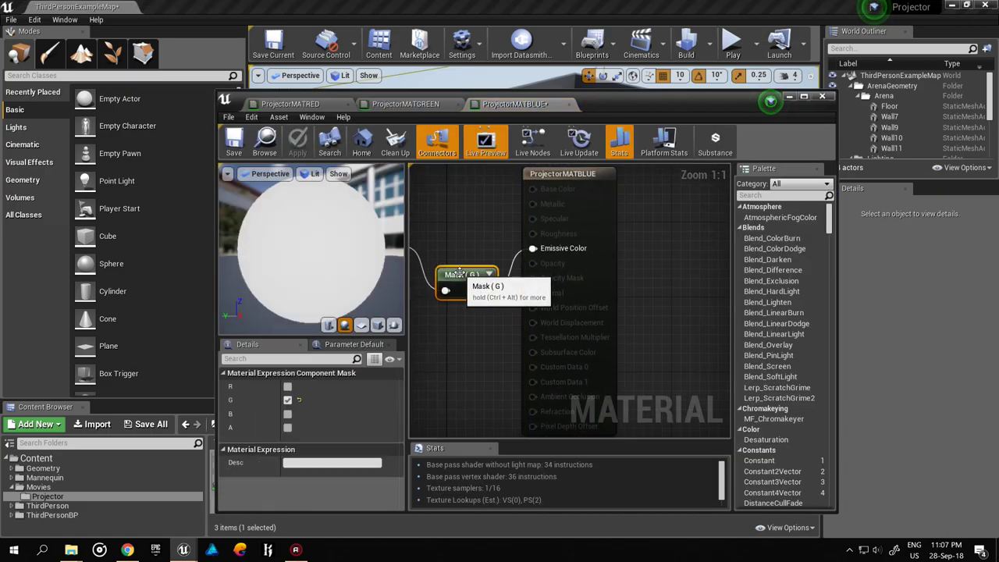
click(287, 400)
click(288, 414)
click(468, 357)
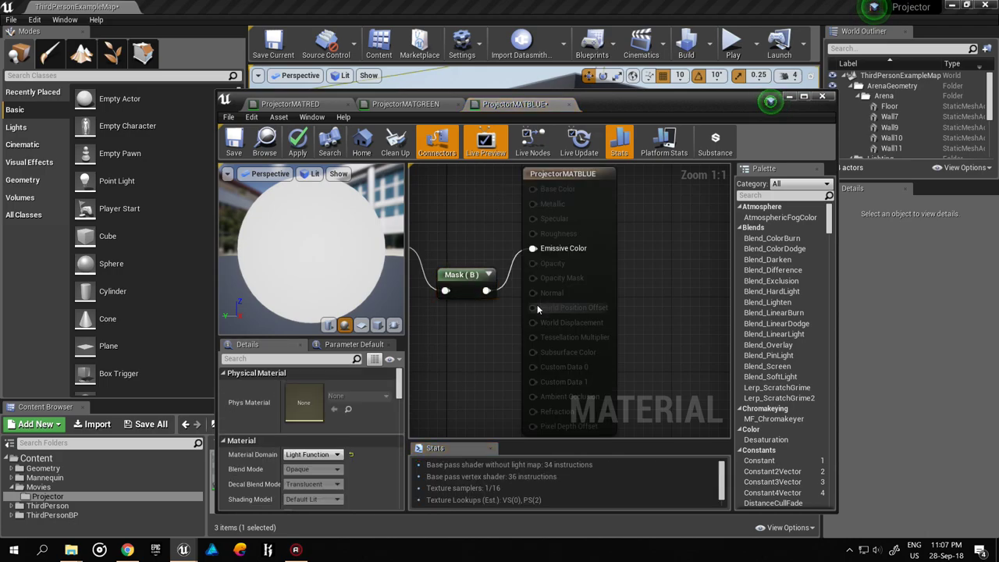
click(822, 96)
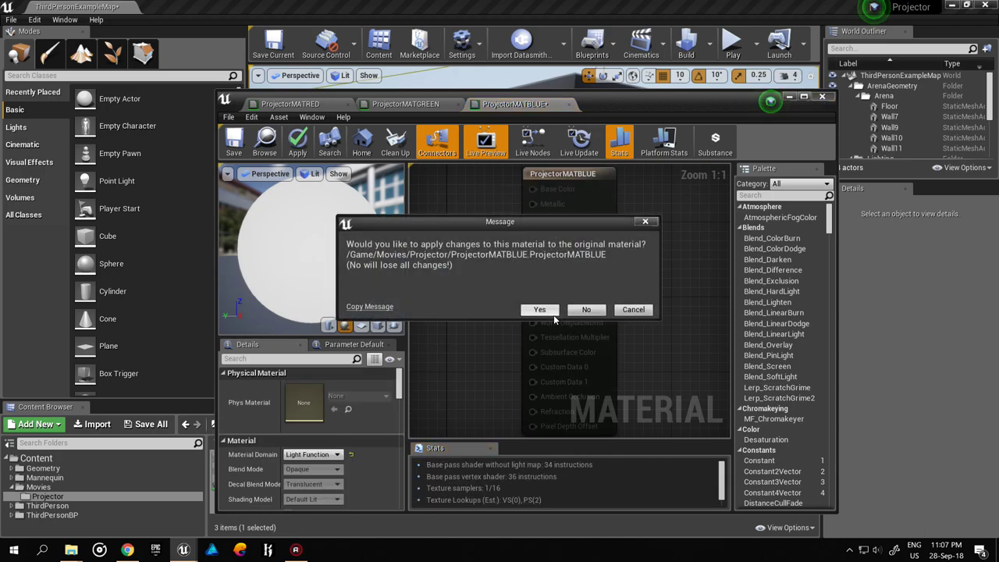
click(633, 310)
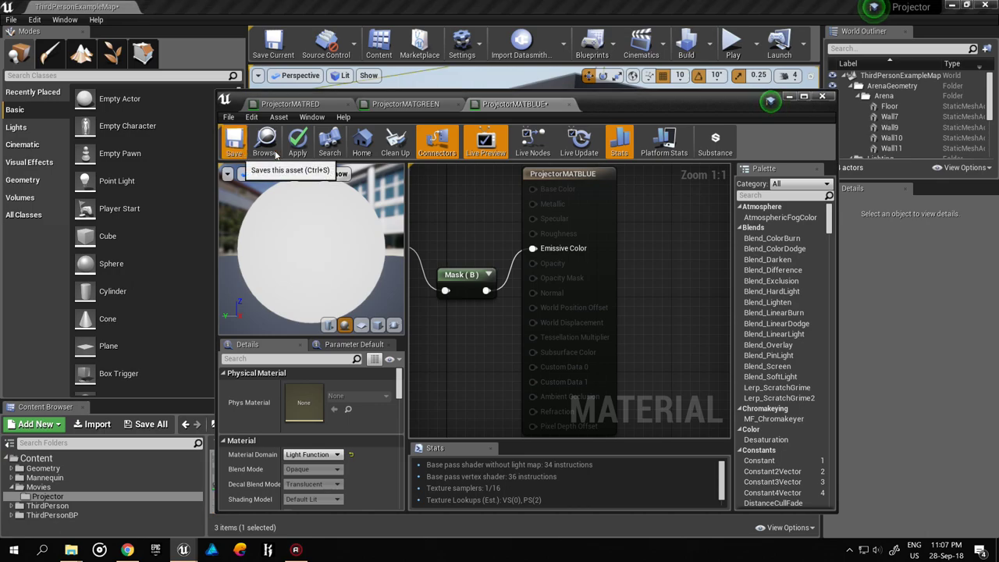
click(233, 143)
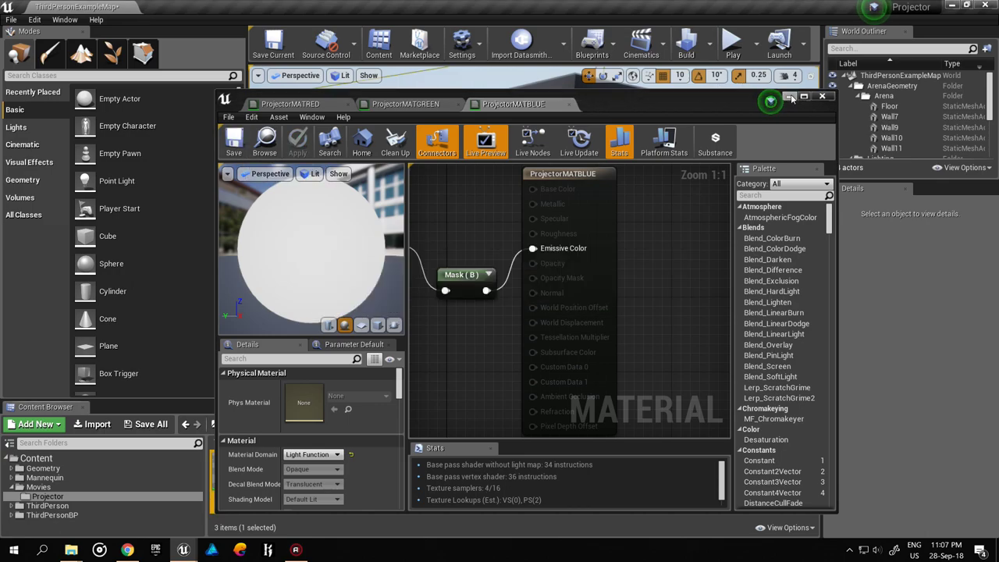
click(789, 97)
- Place a Spot Light from the Modes search 'spo', raise it and move it to X 820
scroll(477, 332, up, 3)
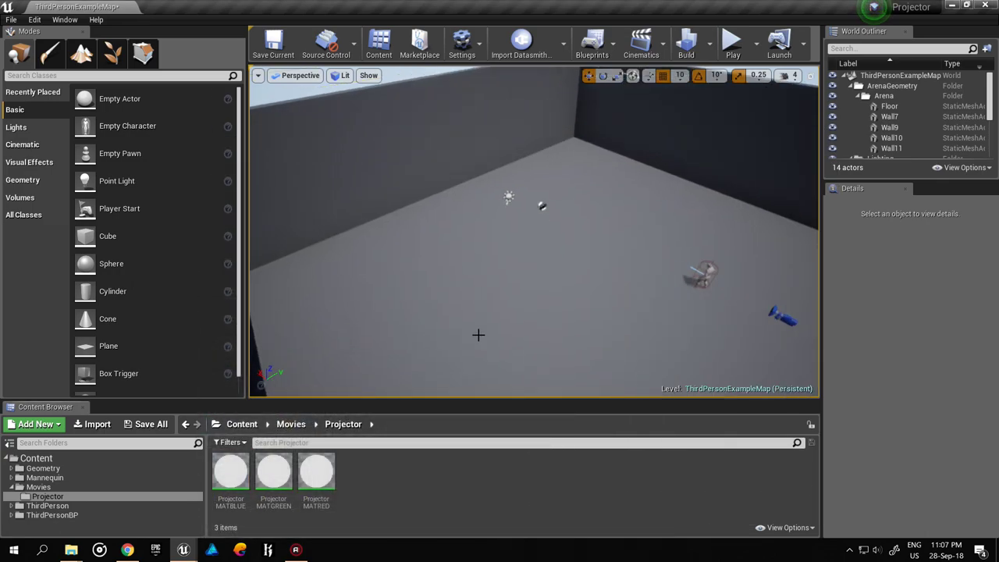
scroll(582, 264, up, 4)
scroll(582, 264, up, 3)
scroll(481, 262, down, 2)
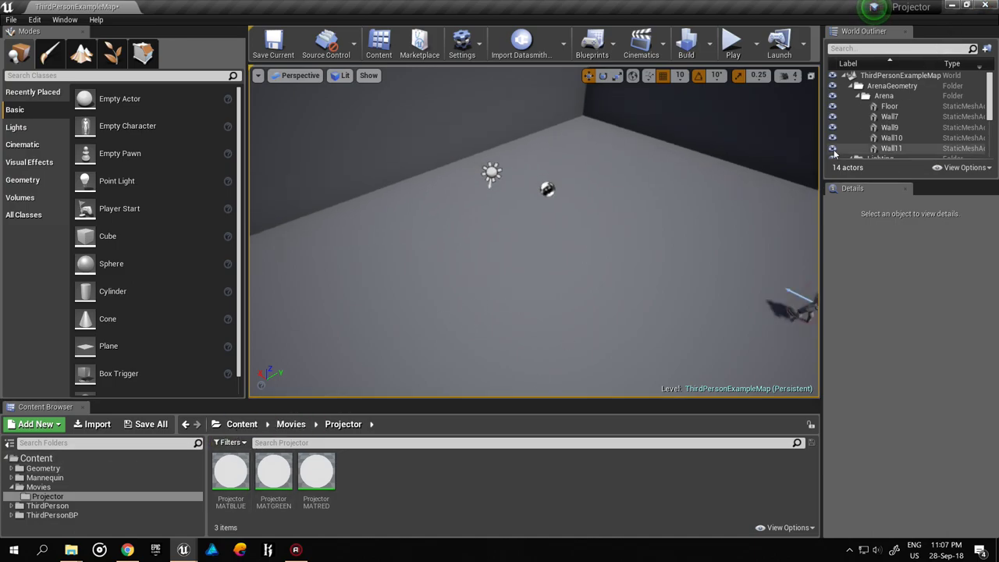
click(62, 76)
text(s)
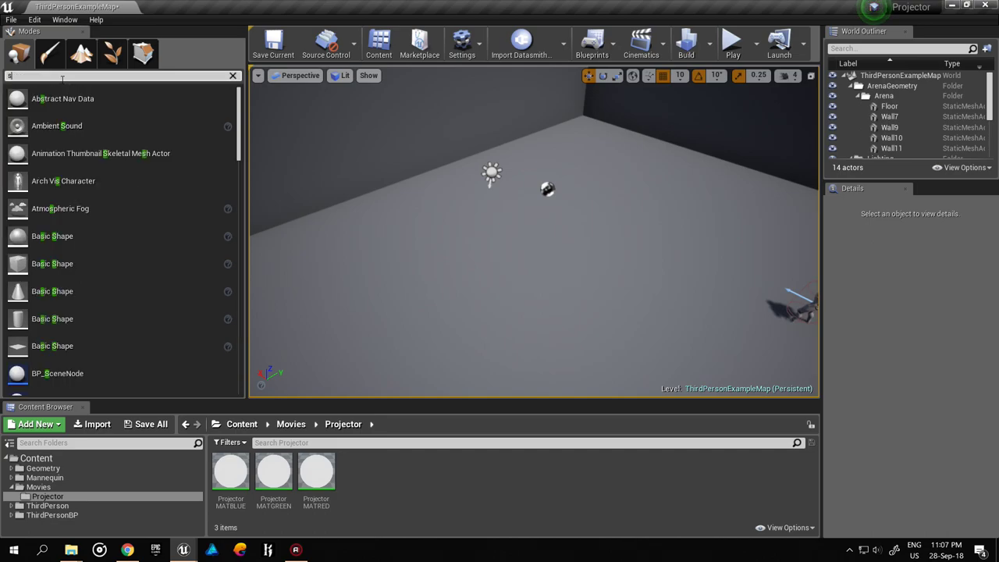
text(po)
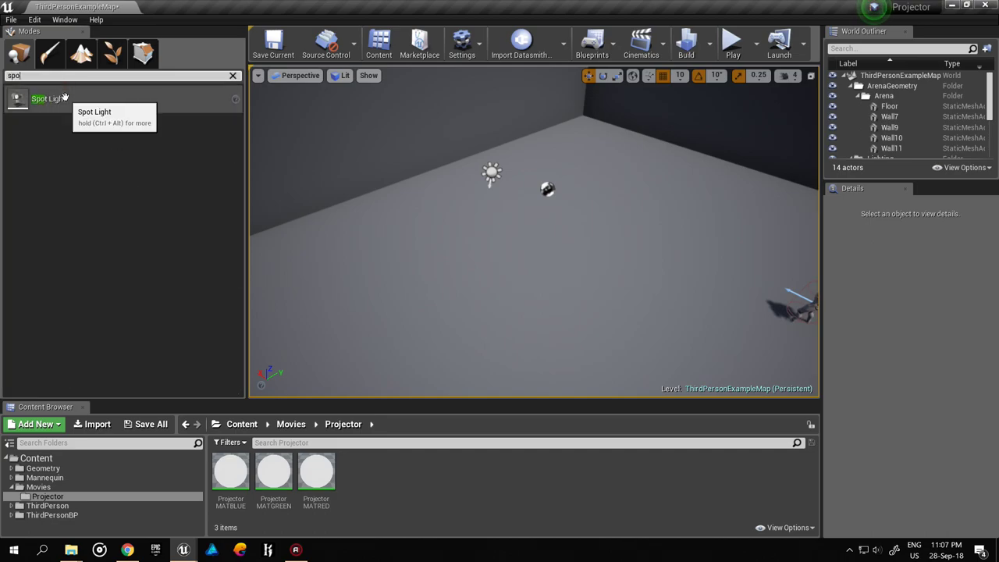
drag(78, 97, 605, 242)
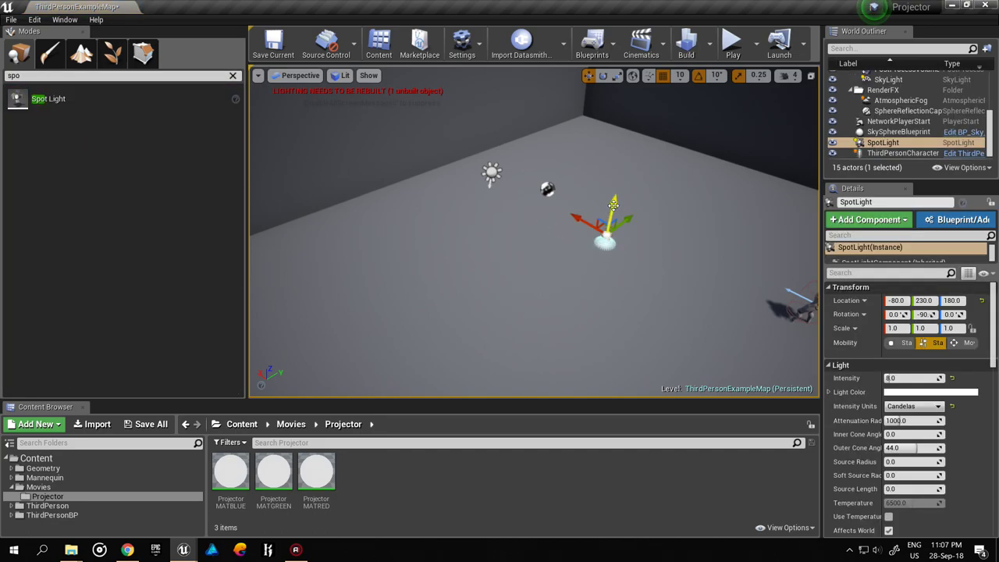
drag(613, 205, 627, 129)
mouse_move(602, 166)
mouse_down()
mouse_move(468, 99)
mouse_move(479, 55)
mouse_up()
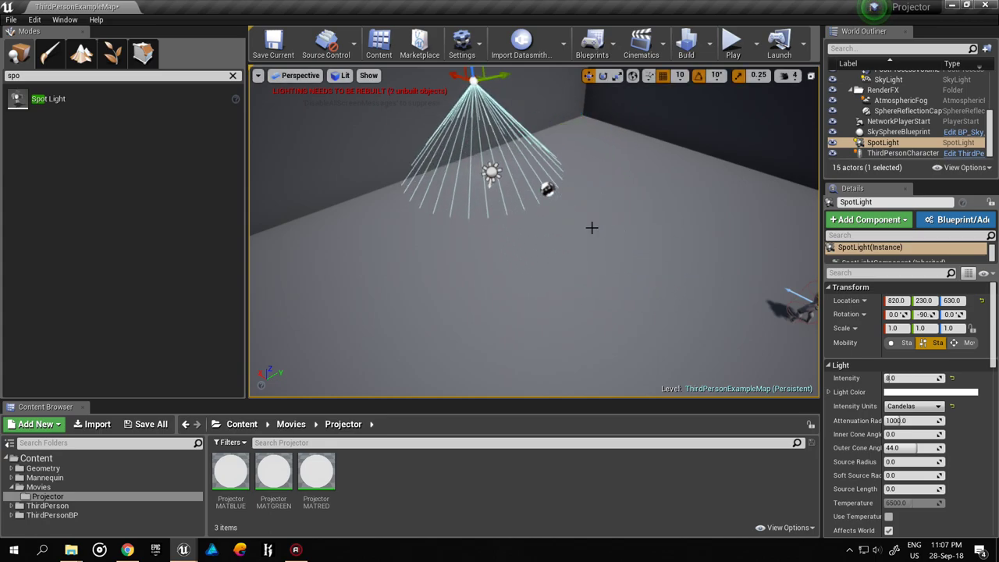
- Rotate the spot light 90° so it faces the wall
key(f)
alt+drag(622, 214, 577, 228)
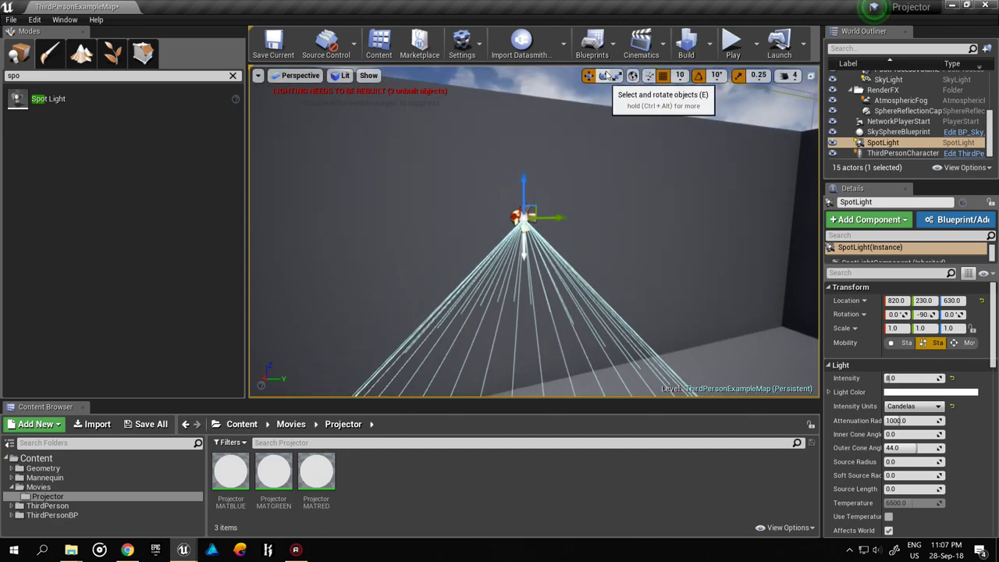
click(602, 75)
mouse_move(535, 179)
mouse_down()
mouse_move(499, 234)
mouse_move(625, 134)
mouse_up()
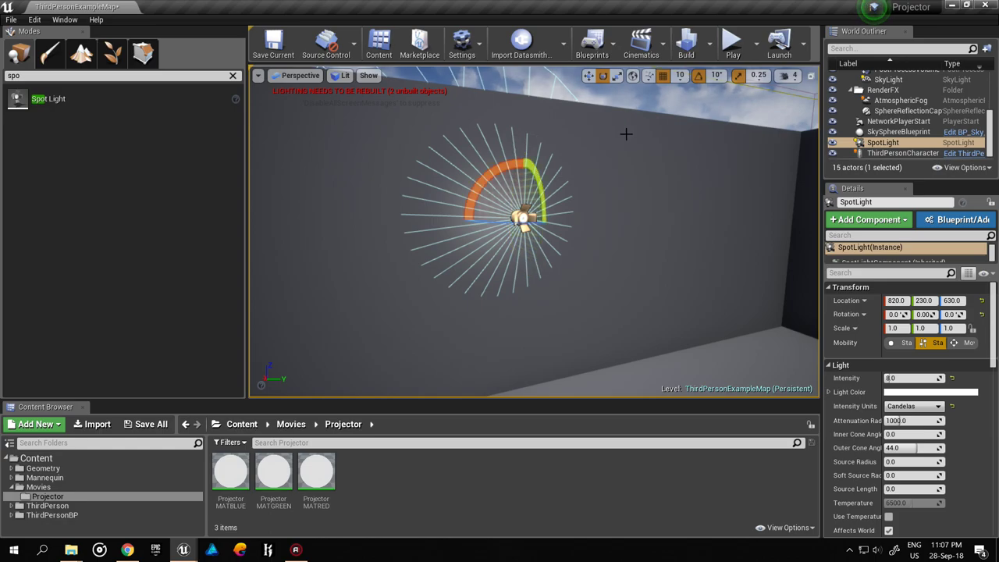
click(627, 92)
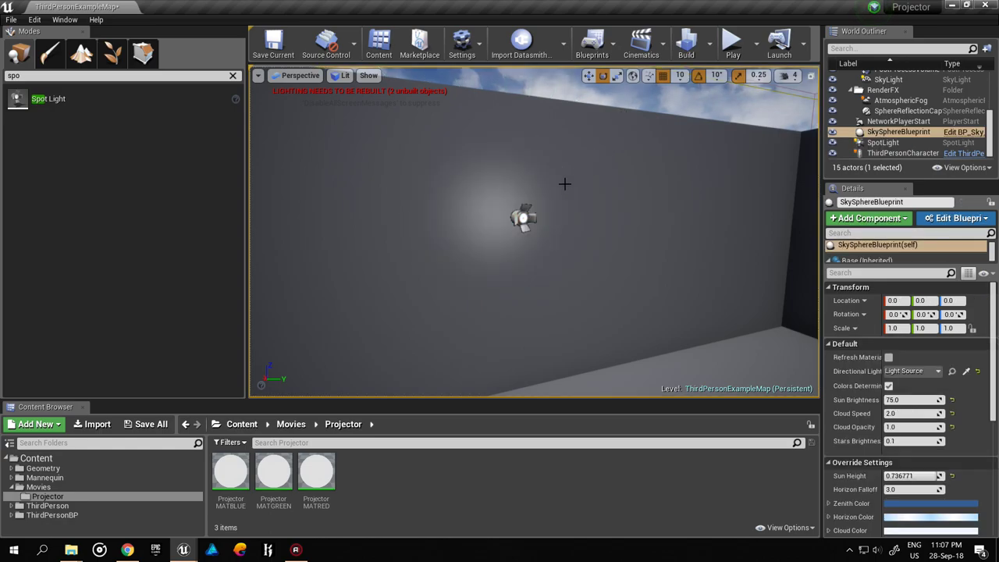
click(517, 218)
click(590, 77)
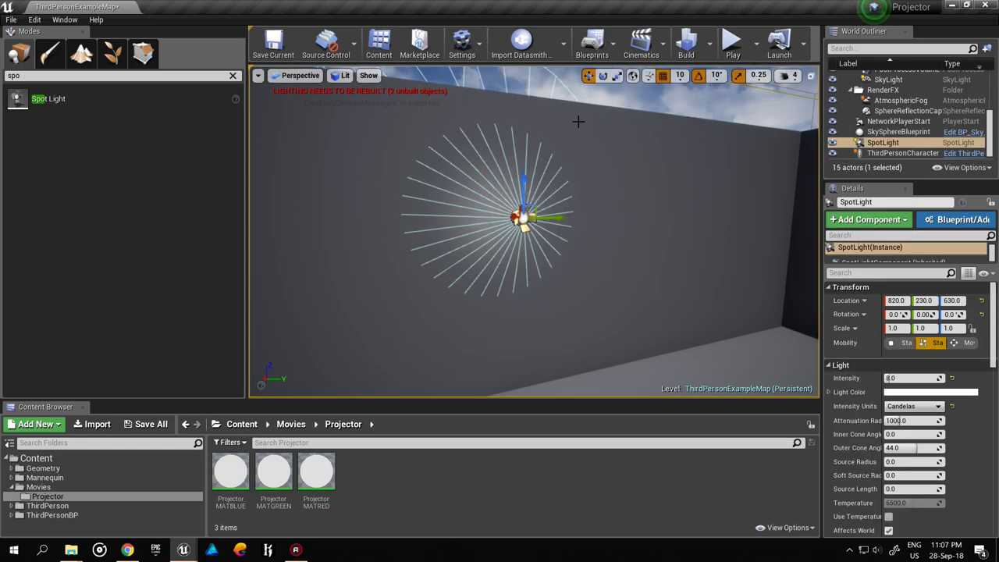
- Move the spot light to 750, 400, 540 and raise its intensity to about 109
mouse_move(545, 215)
mouse_down()
mouse_move(597, 219)
mouse_move(782, 321)
mouse_up()
mouse_move(659, 190)
mouse_down()
mouse_move(617, 167)
mouse_move(675, 210)
mouse_up()
drag(709, 181, 702, 207)
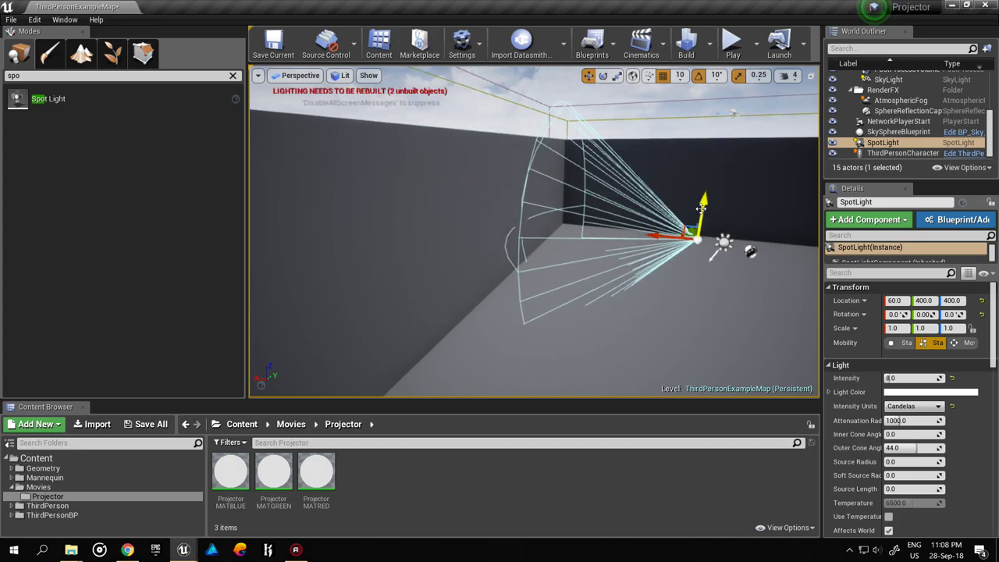
drag(660, 235, 546, 200)
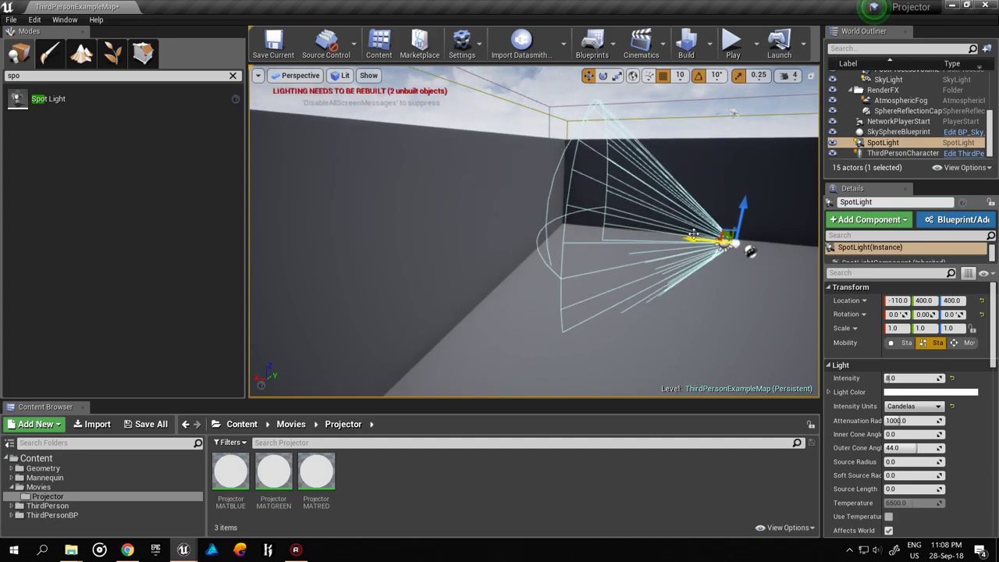
drag(693, 233, 556, 226)
drag(593, 193, 594, 168)
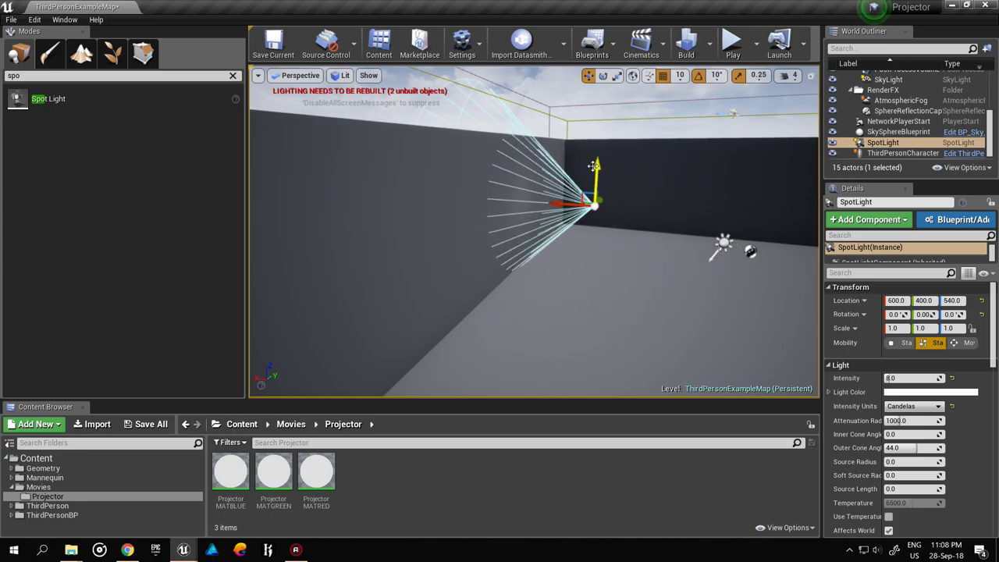
mouse_move(595, 168)
right_down()
mouse_move(625, 202)
mouse_move(628, 259)
mouse_move(721, 260)
right_up()
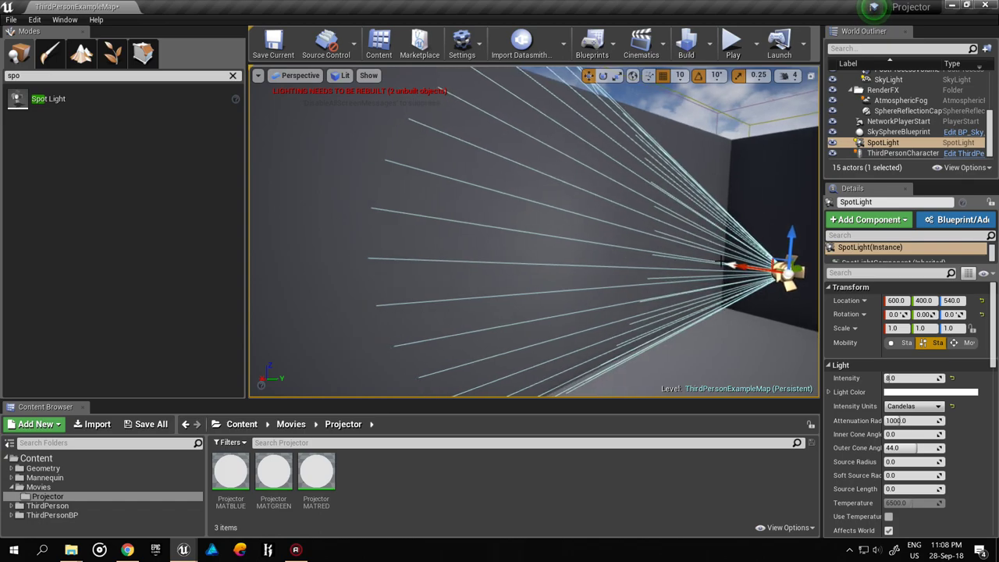
drag(732, 265, 624, 261)
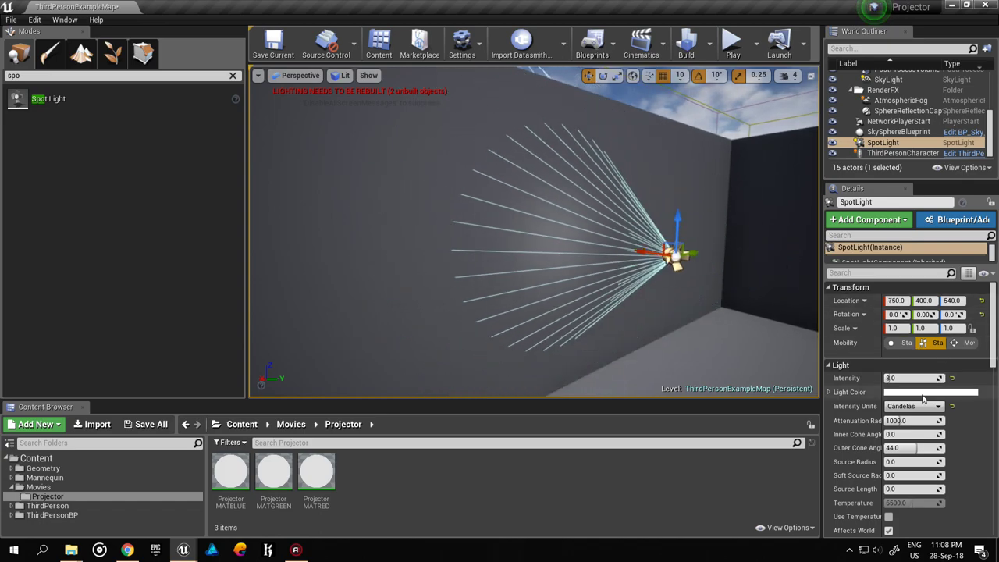
mouse_move(909, 378)
mouse_down()
mouse_move(945, 378)
mouse_move(888, 398)
mouse_up()
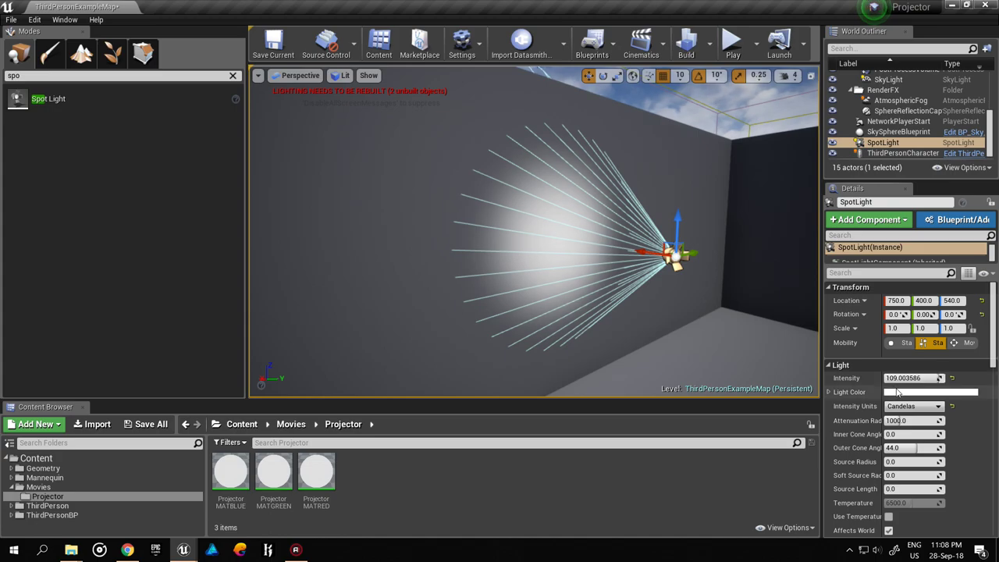
- Select the spot light and set its Light Color to red in the Color Picker
double_click(886, 142)
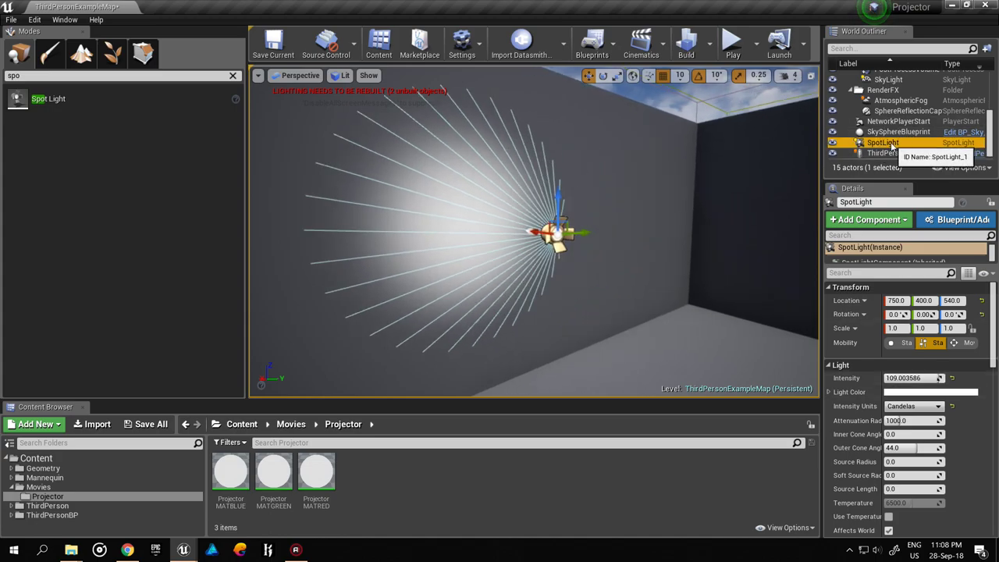
click(882, 153)
click(897, 144)
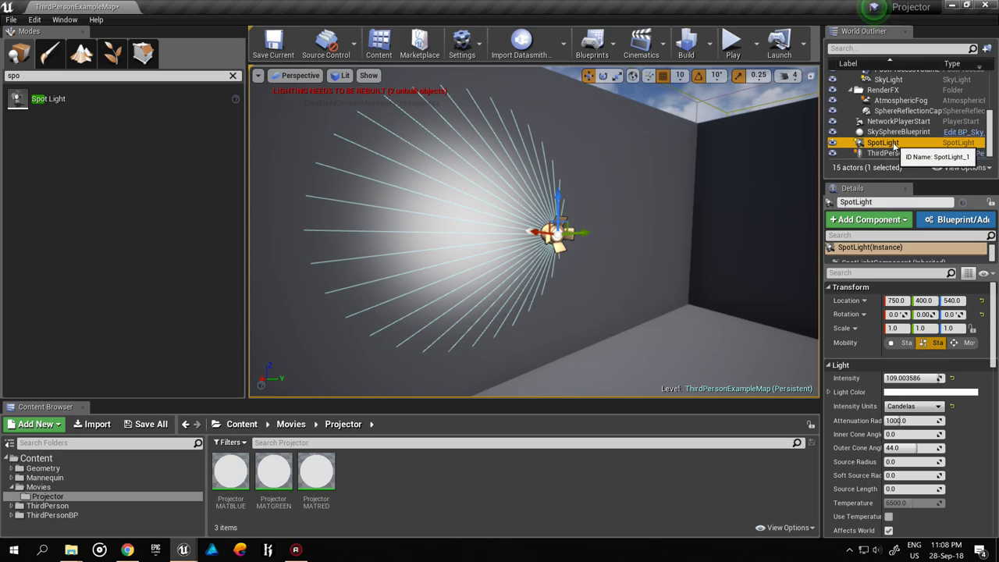
right_click(895, 145)
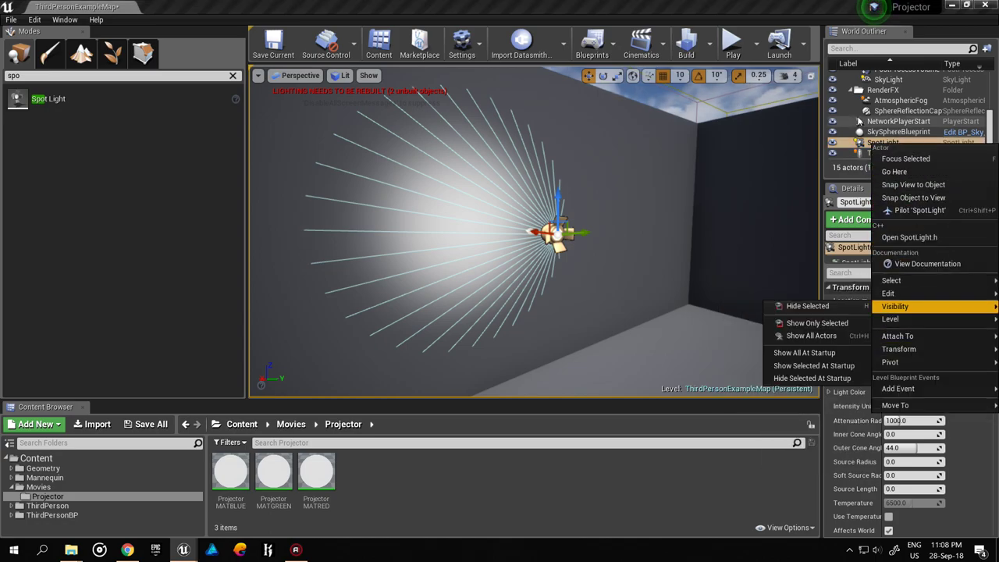
click(865, 144)
click(881, 145)
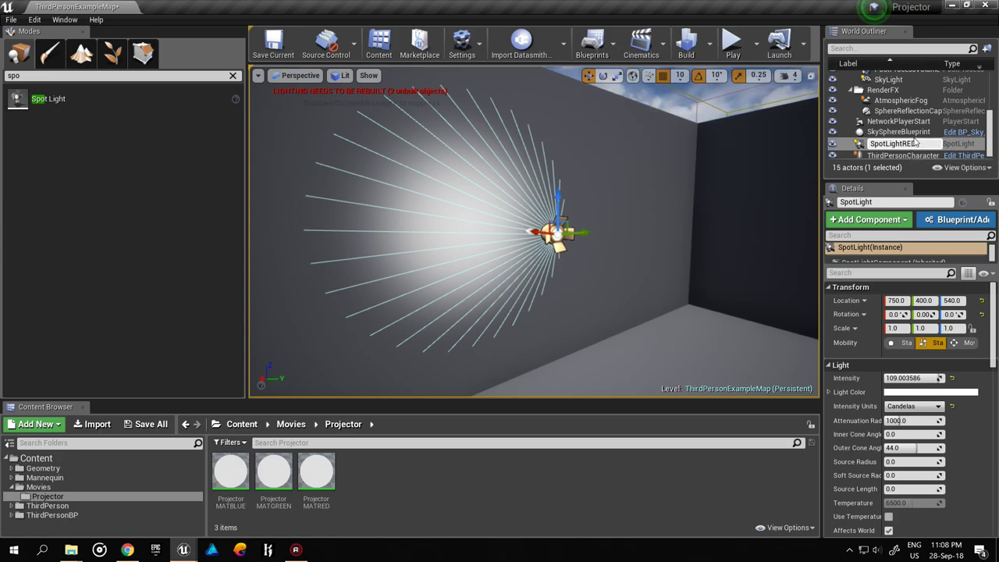
key(Return)
click(959, 392)
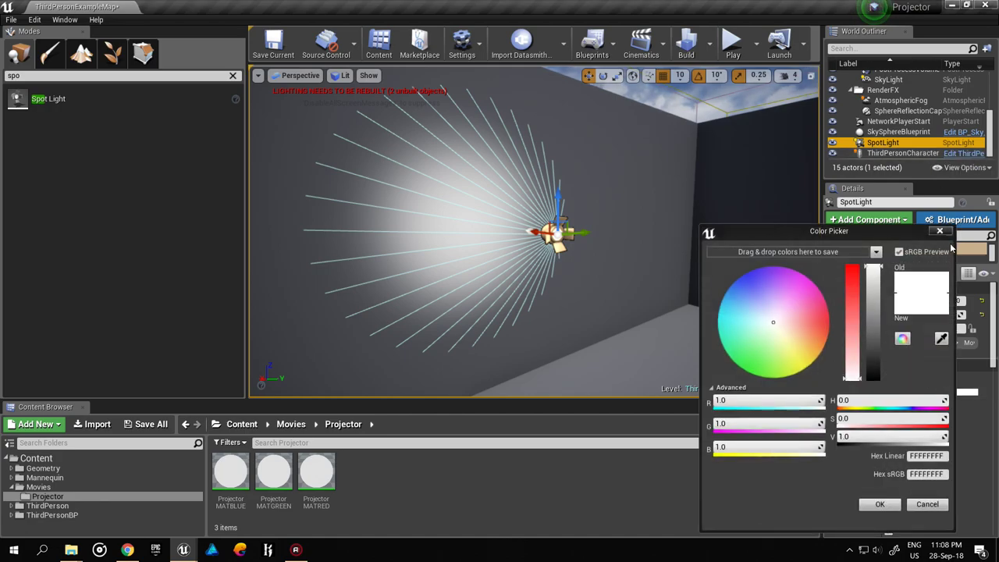
click(740, 426)
text(0)
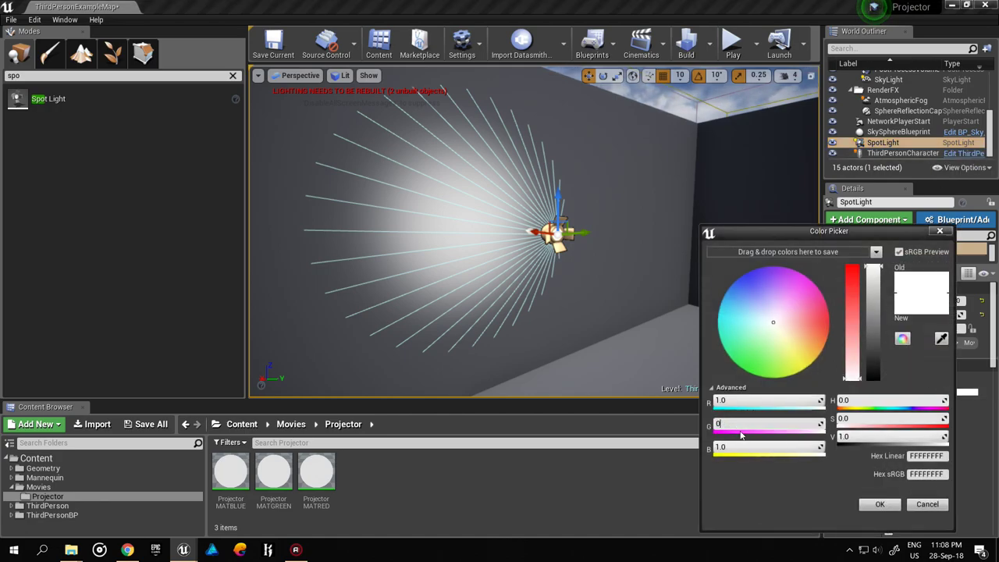
key(Return)
click(880, 504)
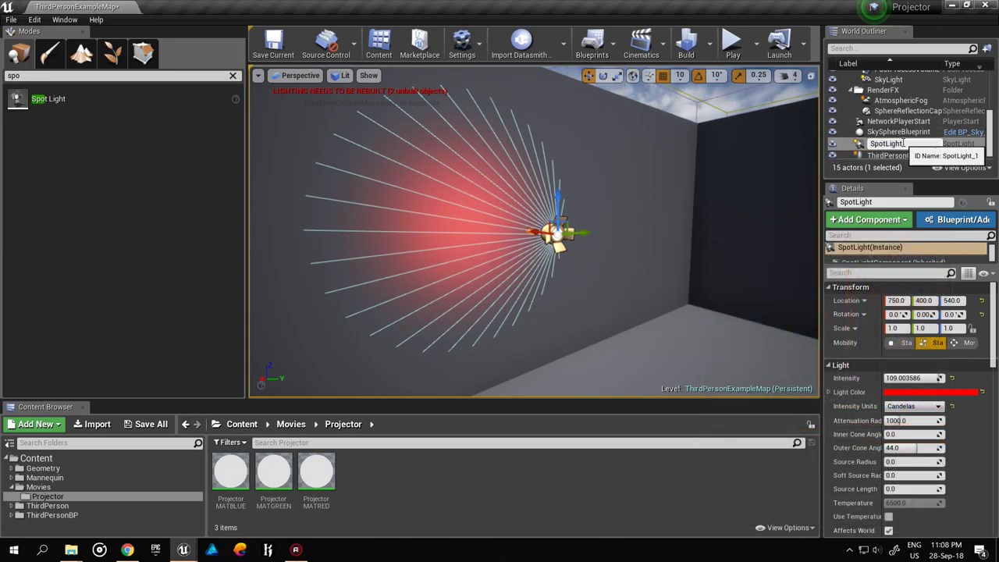
- Rename the spot light to SpotLightred in the World Outliner
click(886, 144)
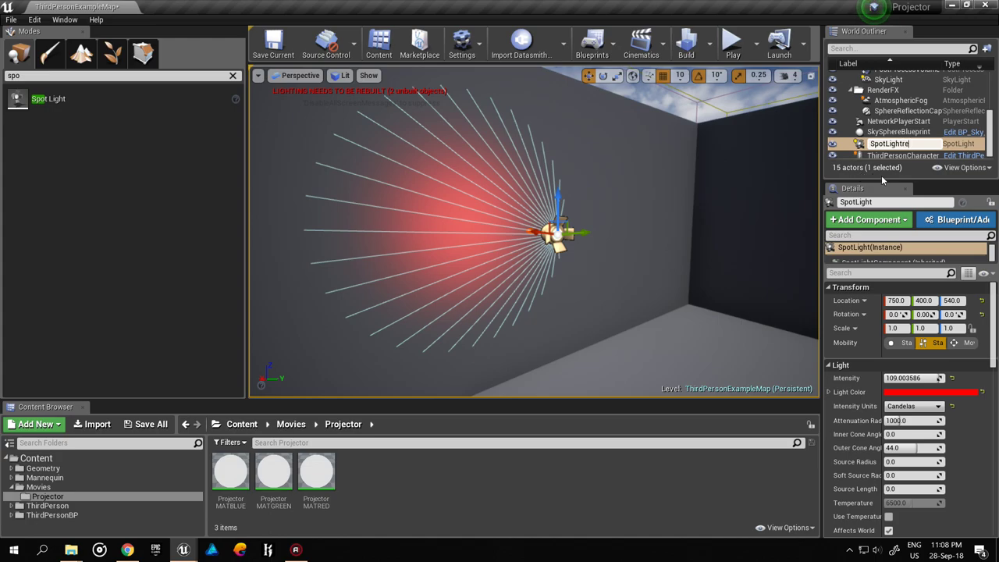
text(red)
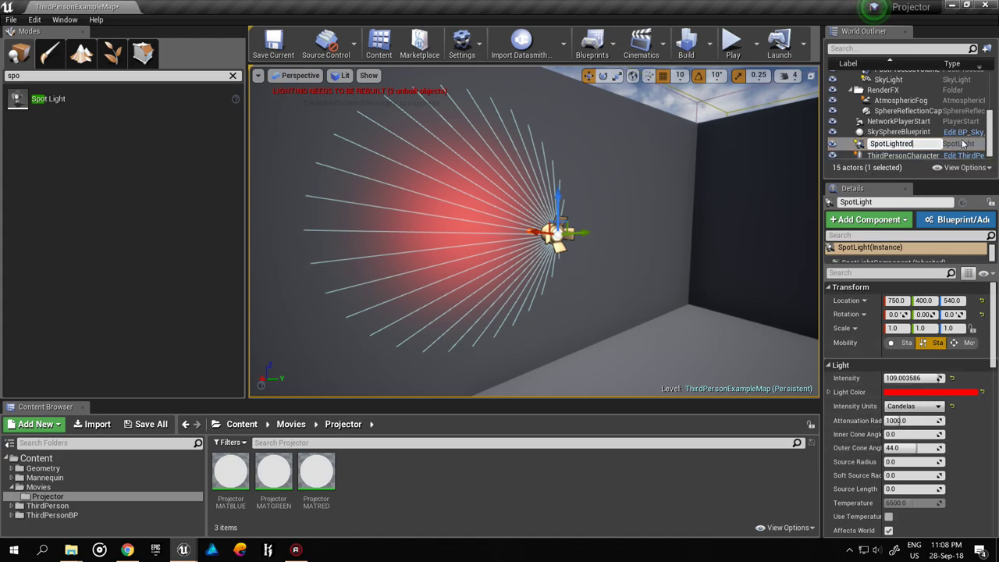
key(Return)
- Assign ProjectorMATRED as SpotLightred's light function material, then show the Movies folder's assets
scroll(917, 410, down, 5)
scroll(917, 410, down, 3)
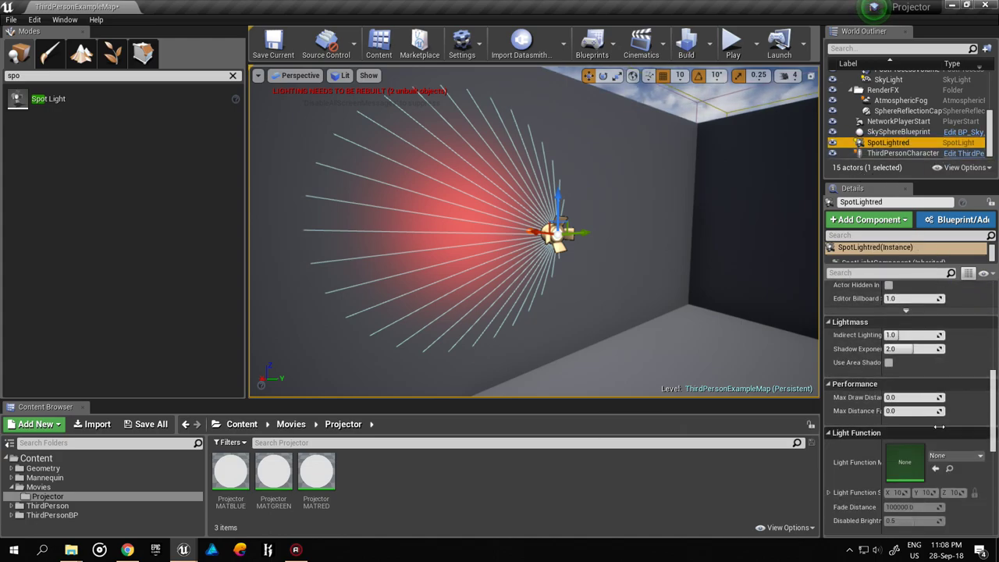
scroll(924, 454, down, 2)
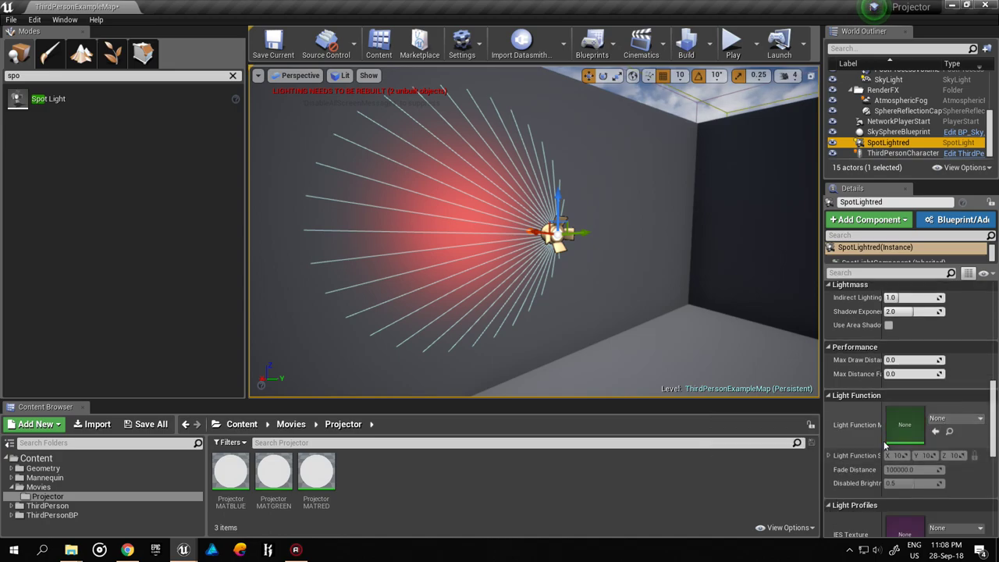
click(952, 419)
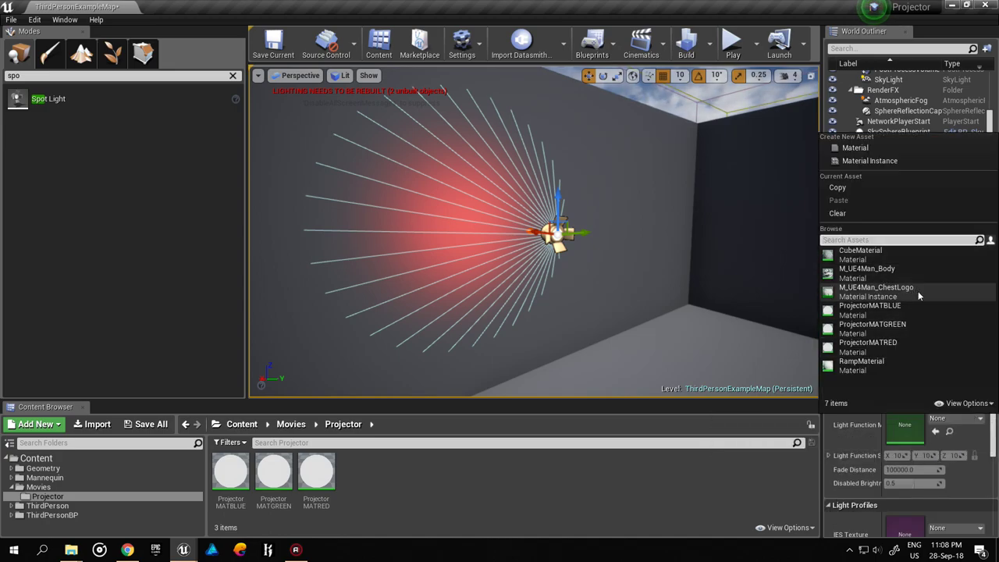
click(908, 340)
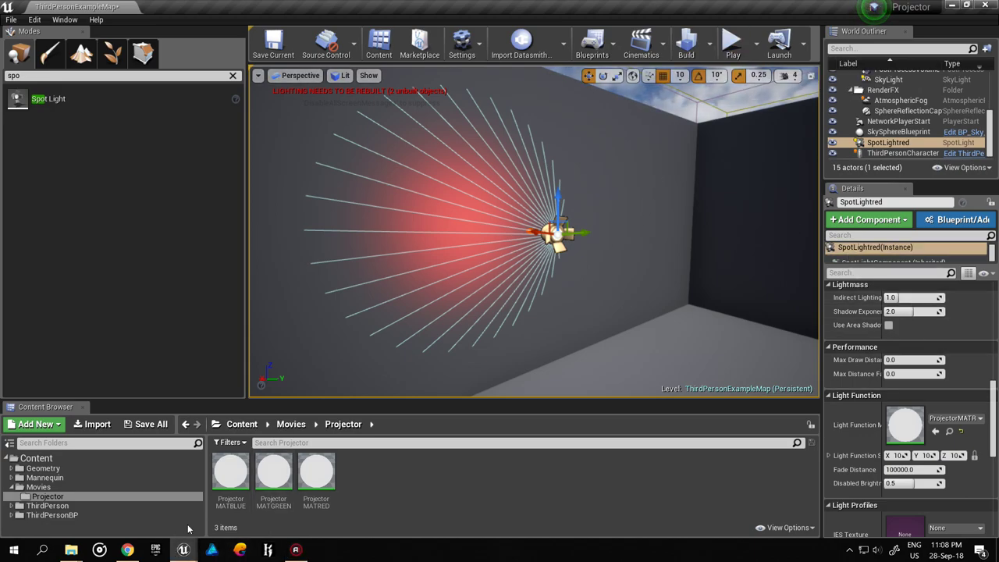
click(38, 486)
- Open NewMediaPlayer to play its video and move the player window off the scene
click(311, 479)
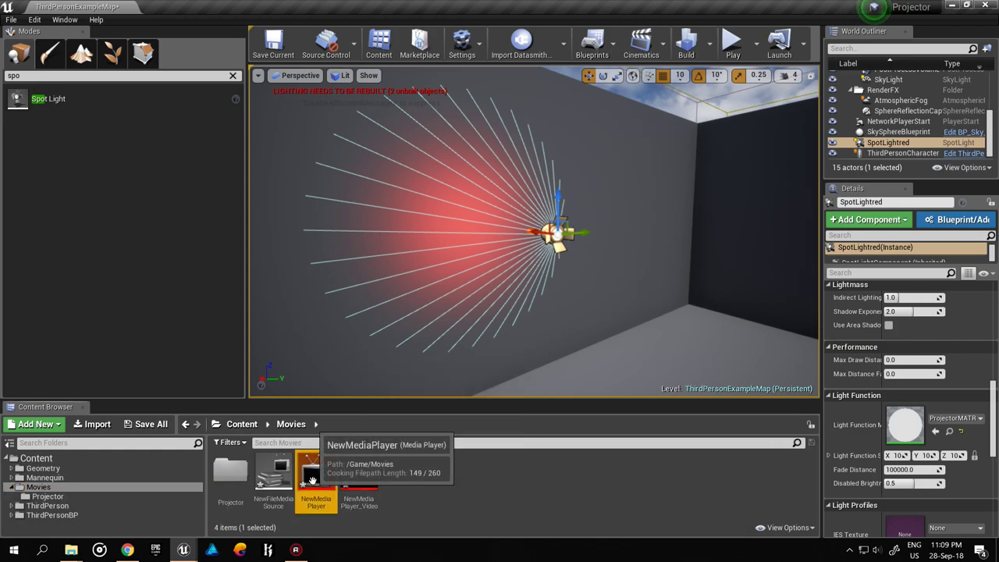
double_click(315, 479)
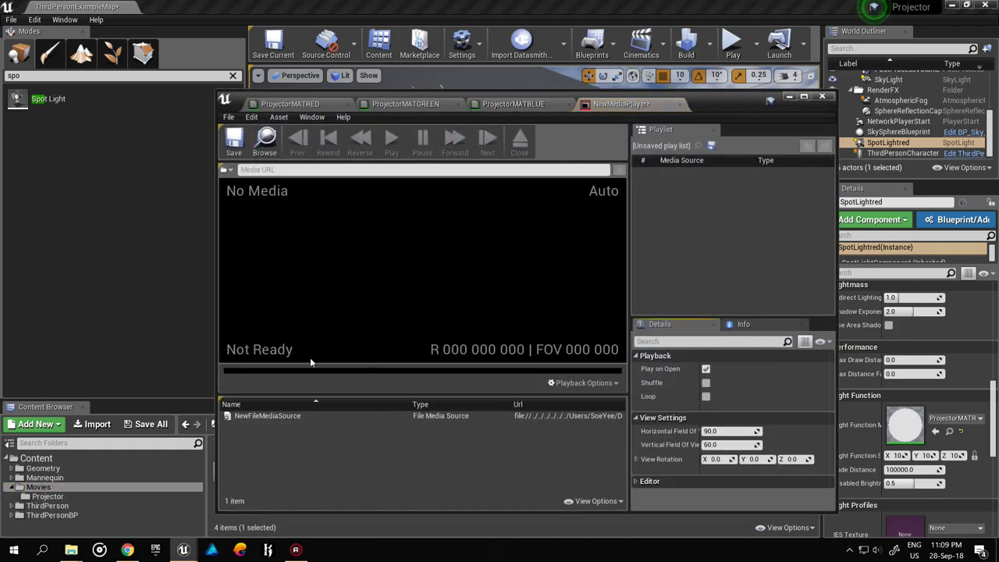
double_click(316, 417)
drag(744, 97, 664, 338)
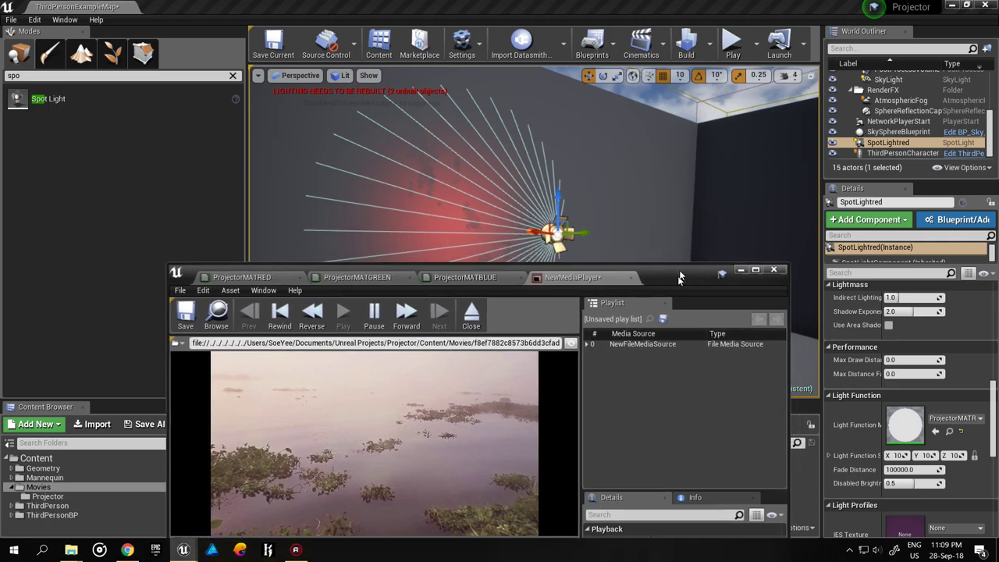
- Rotate the red spotlight 90 degrees, then close the media player window
right_drag(586, 180, 619, 80)
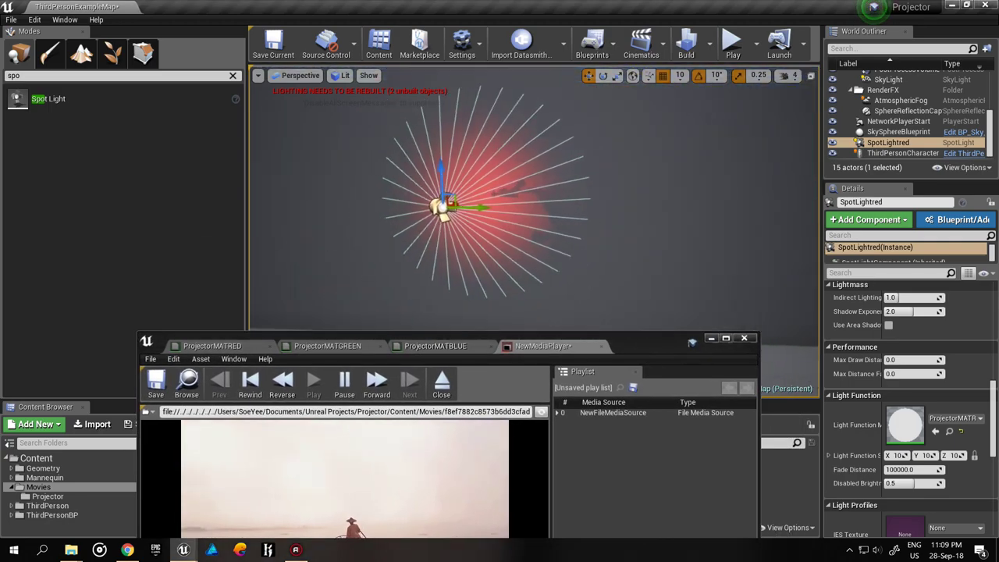
click(601, 76)
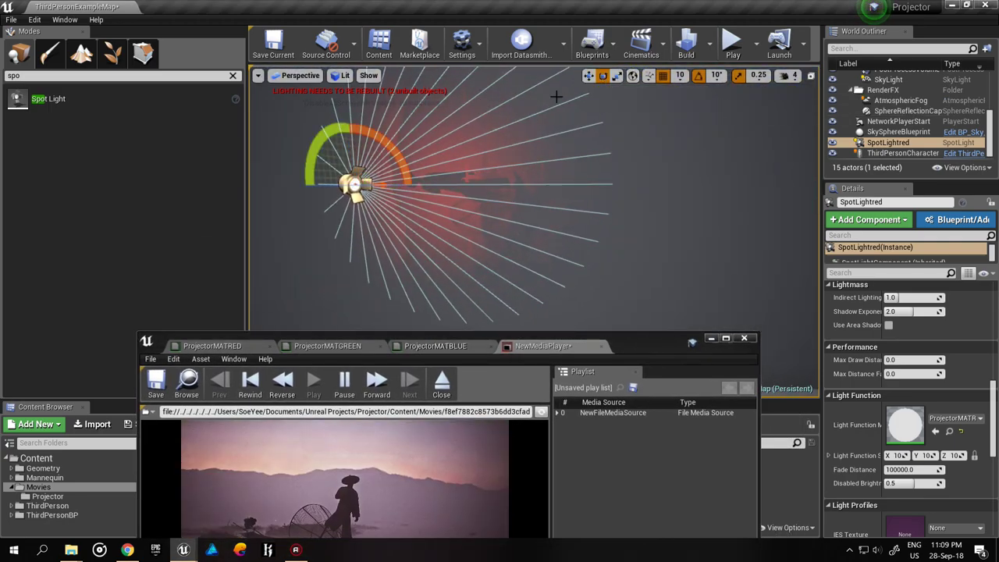
mouse_move(388, 135)
mouse_down()
mouse_move(407, 180)
mouse_move(401, 147)
mouse_up()
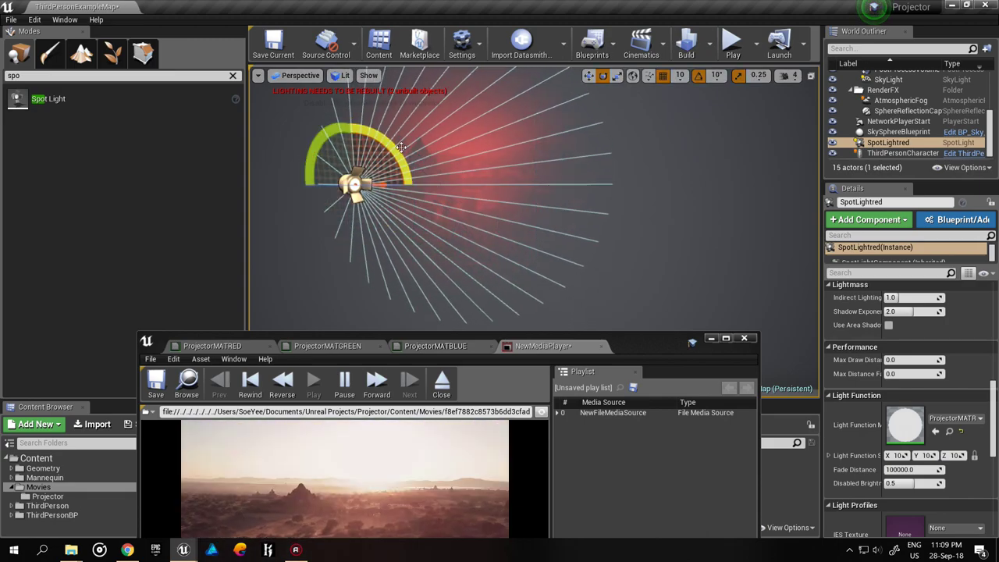
click(901, 153)
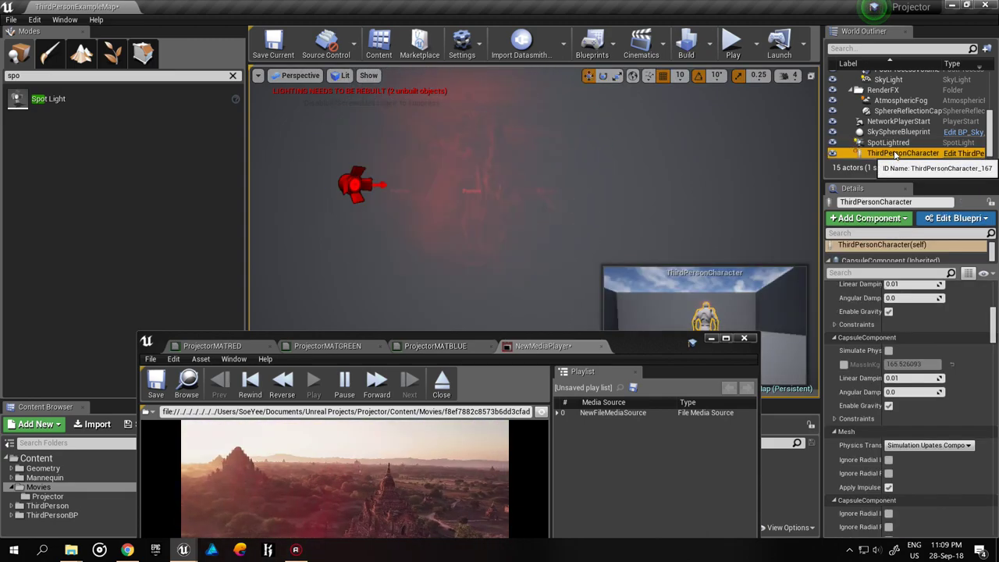
click(743, 339)
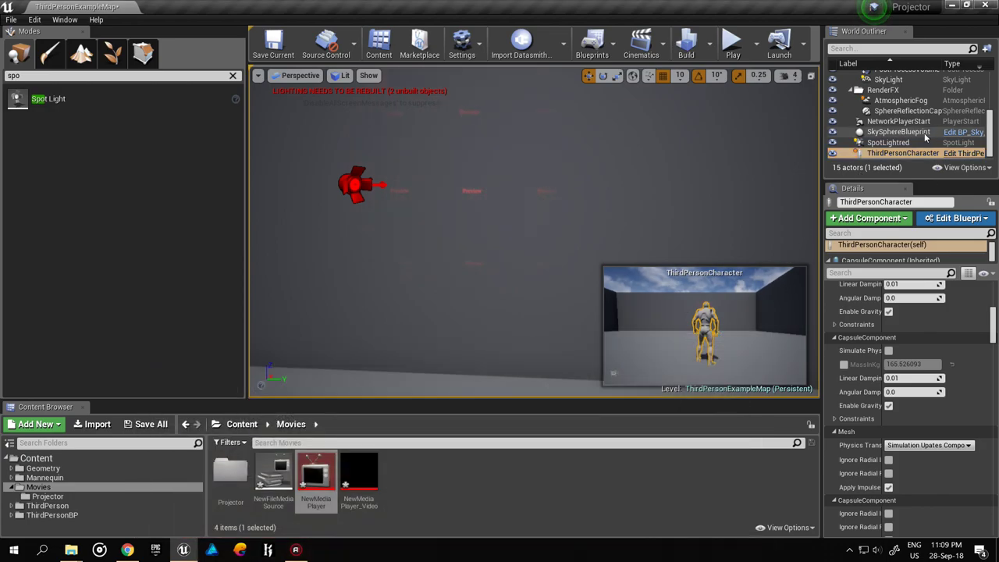
- Duplicate SpotLightred and reset both the copy's and the original's location to 0, 0, 0
click(890, 143)
right_click(915, 146)
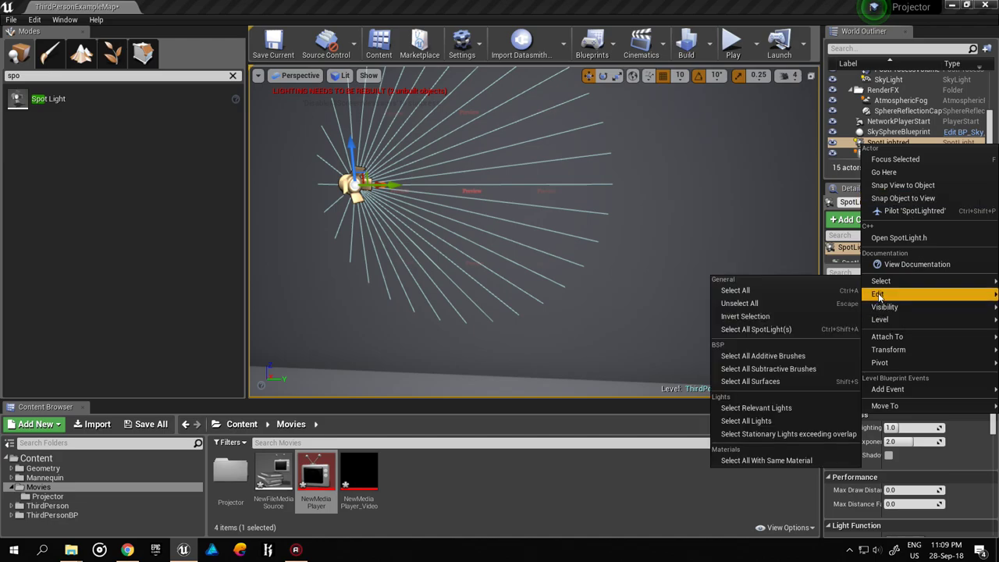
mouse_move(874, 296)
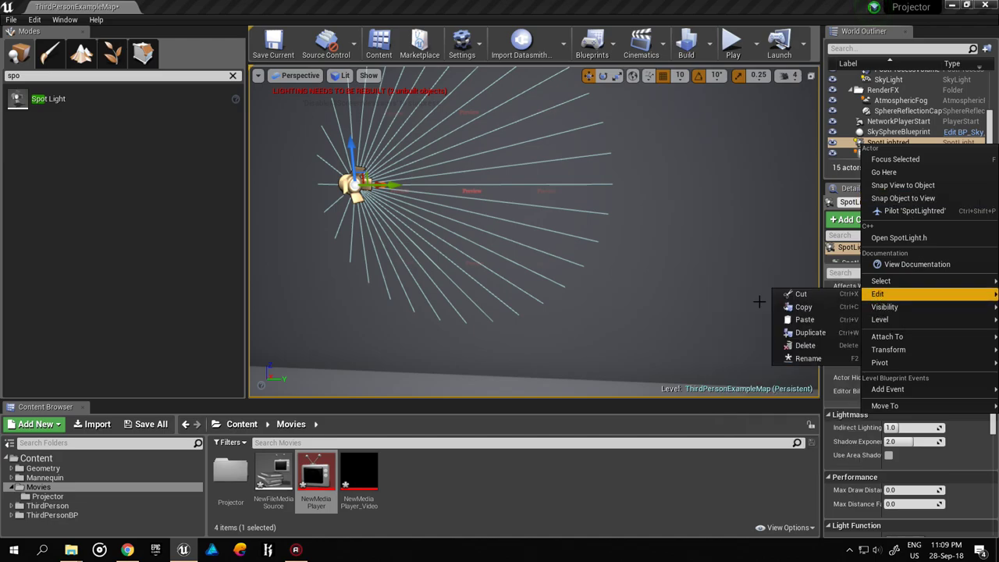
click(833, 336)
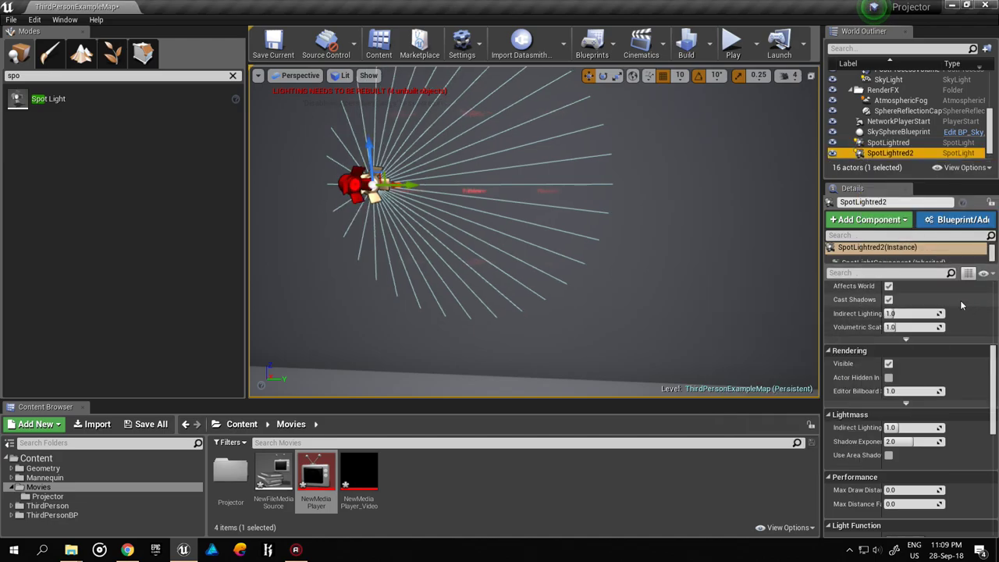
scroll(964, 306, up, 3)
scroll(971, 308, up, 3)
scroll(979, 311, up, 2)
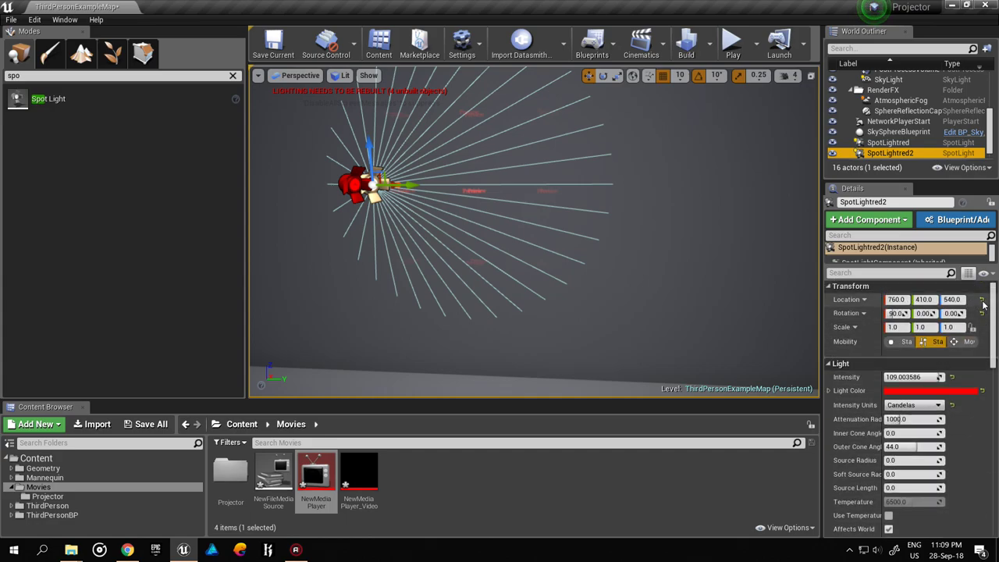
click(982, 302)
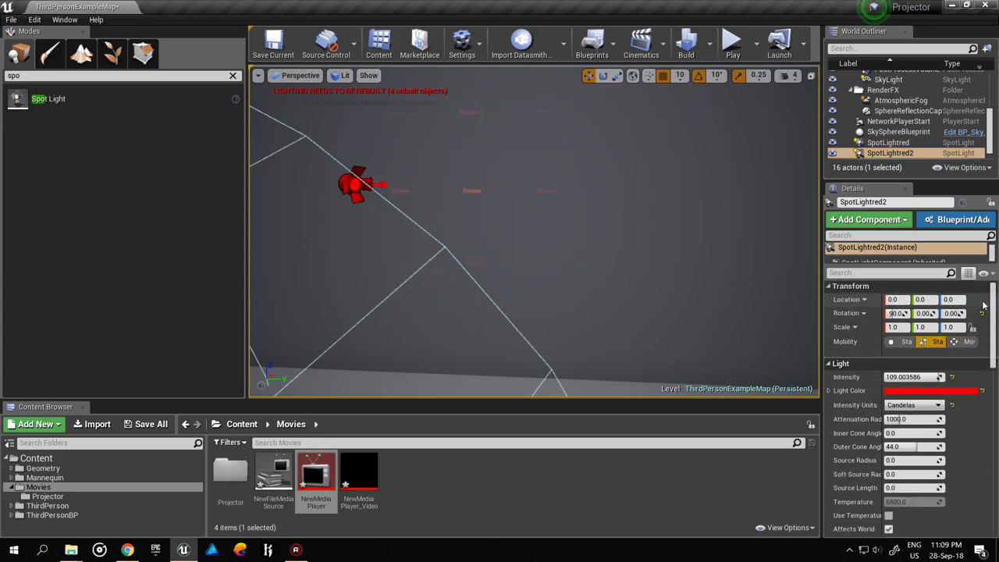
click(893, 143)
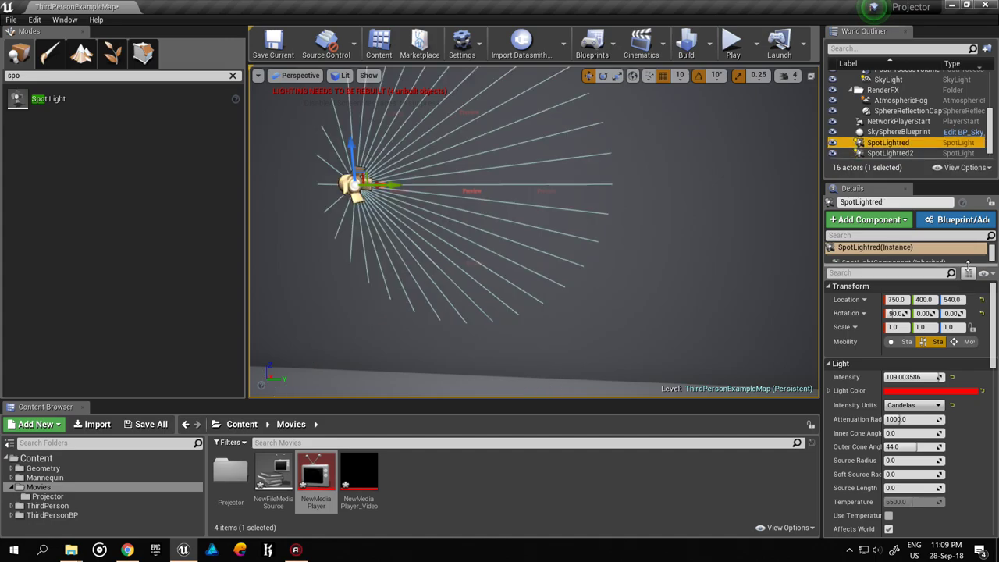
click(981, 302)
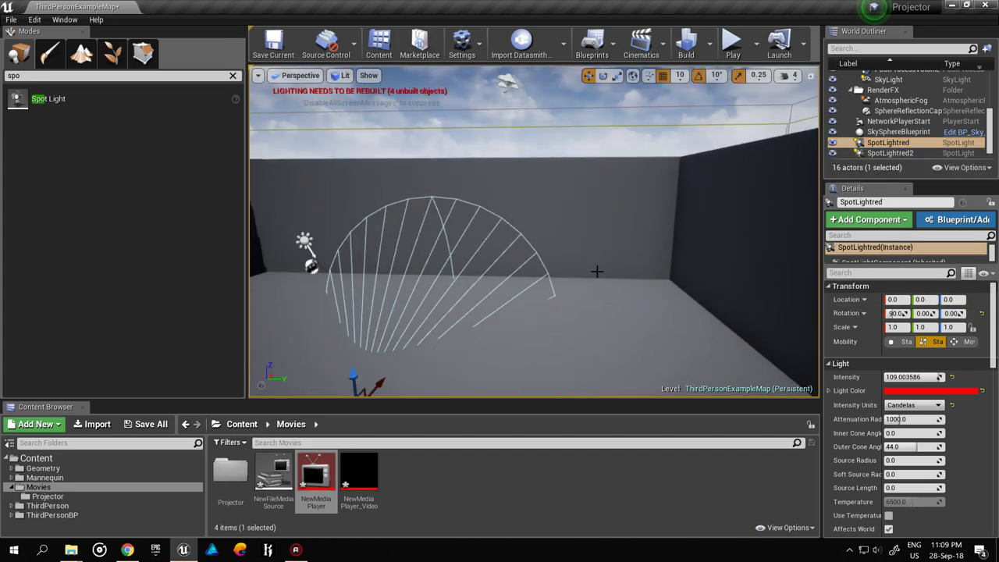
- Rename the duplicate SpotLightred2 to SpotLightgreen
click(937, 153)
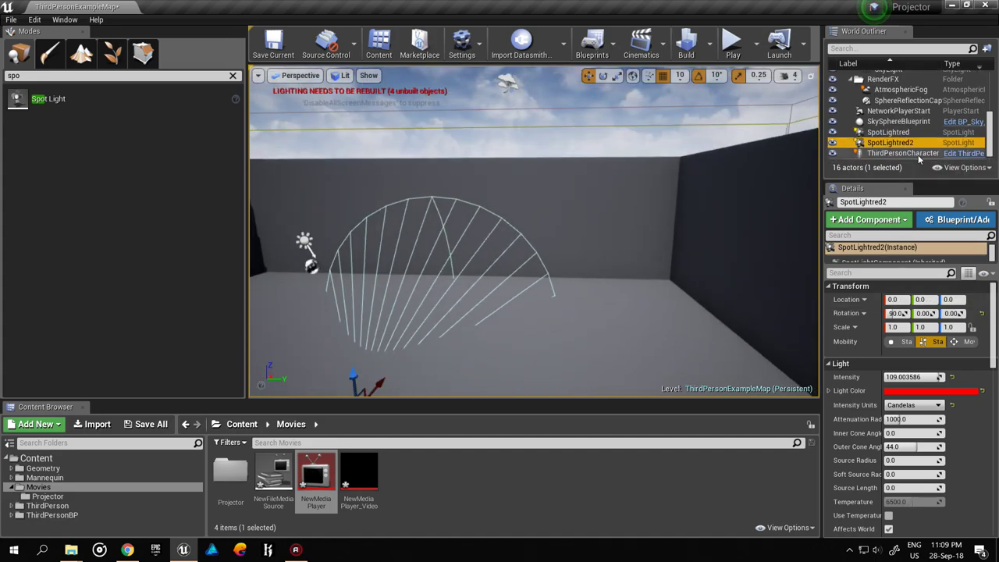
right_click(894, 144)
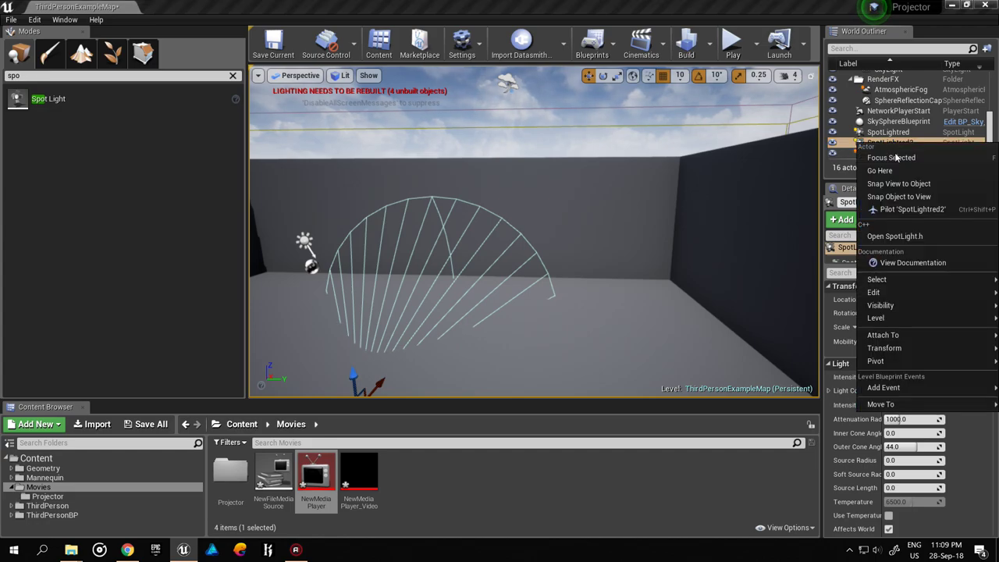
click(897, 132)
click(920, 143)
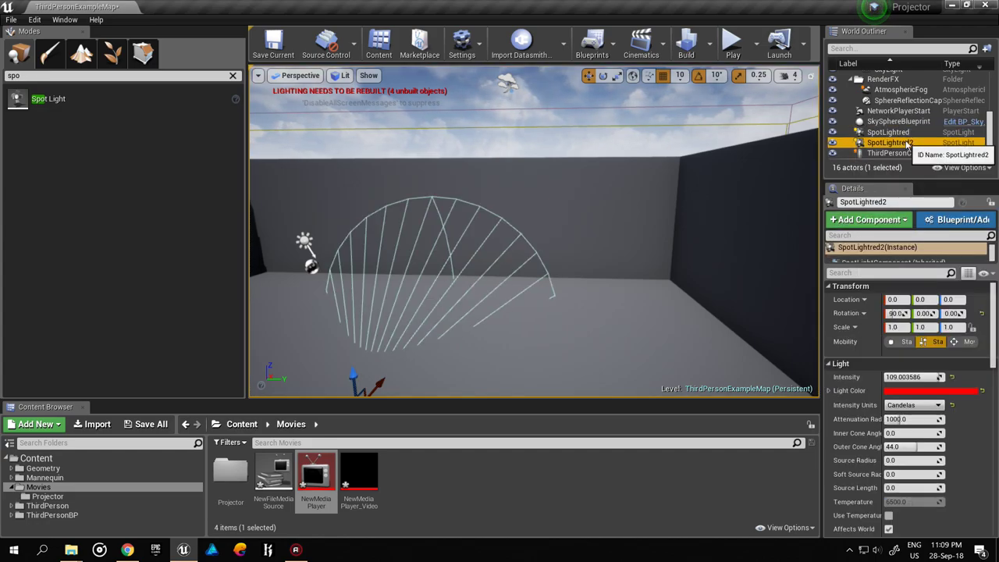
double_click(908, 144)
text(gree)
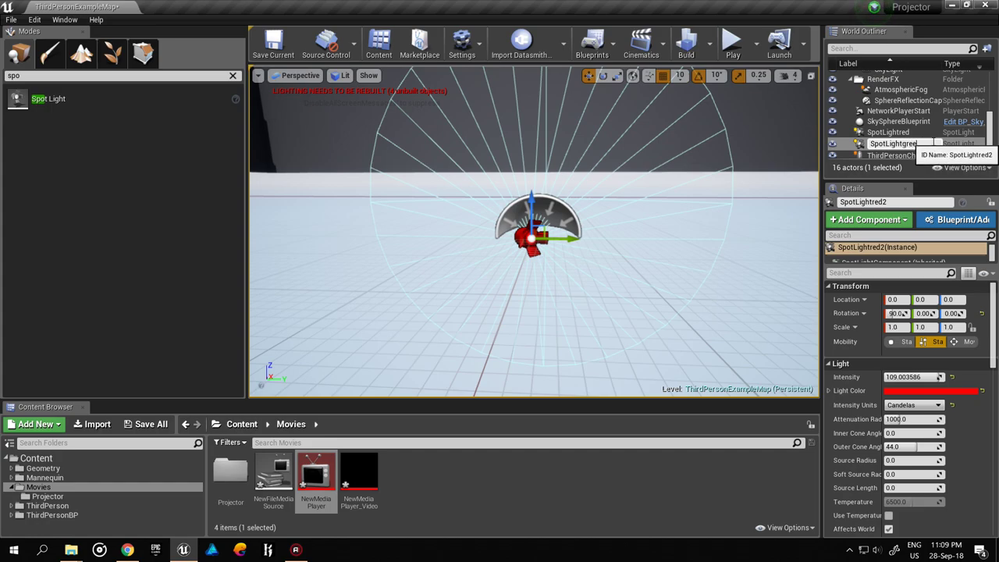
key(Return)
click(905, 143)
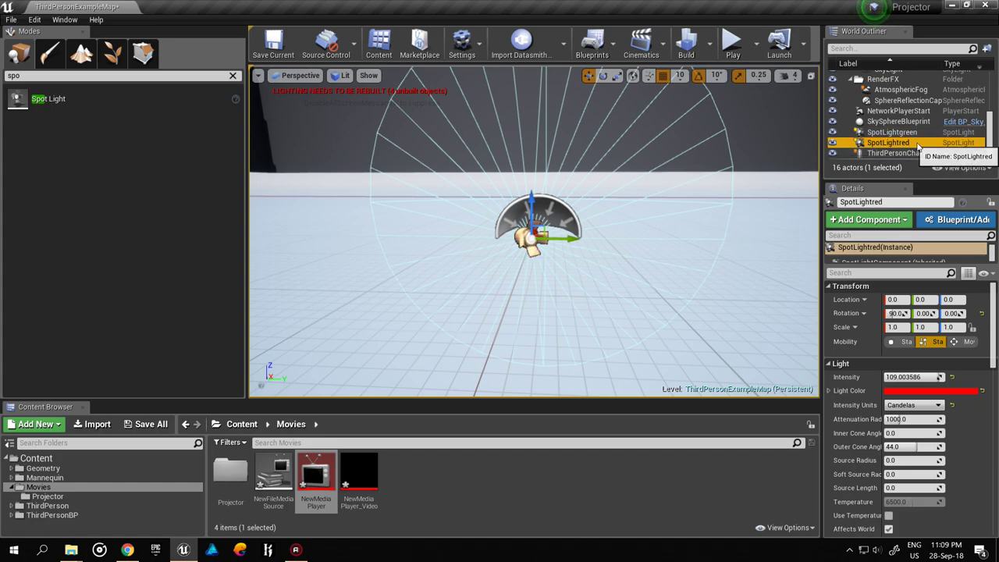
click(914, 133)
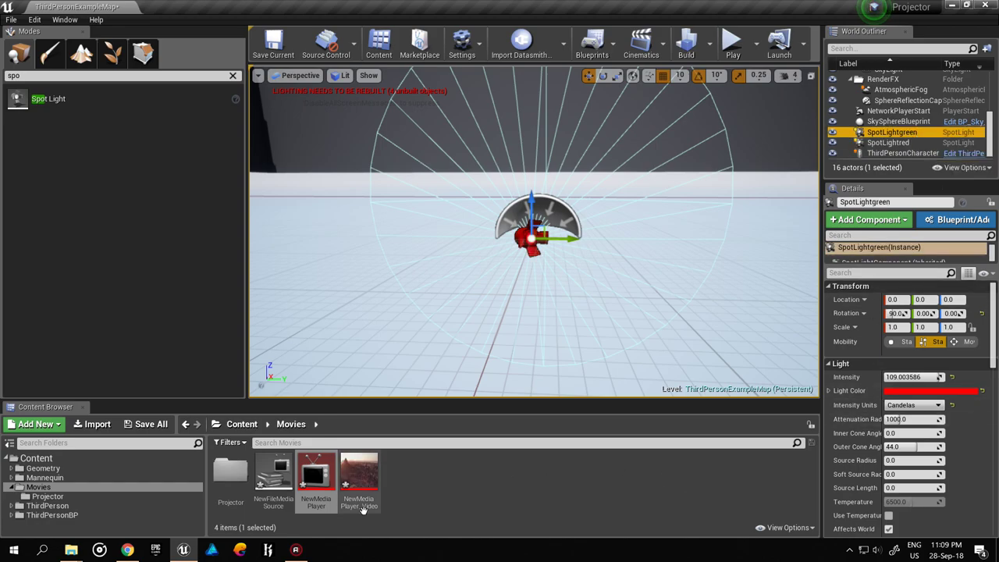
- Give SpotLightgreen the ProjectorMATGREEN light function material
scroll(941, 392, down, 5)
scroll(941, 392, down, 5)
scroll(949, 415, down, 5)
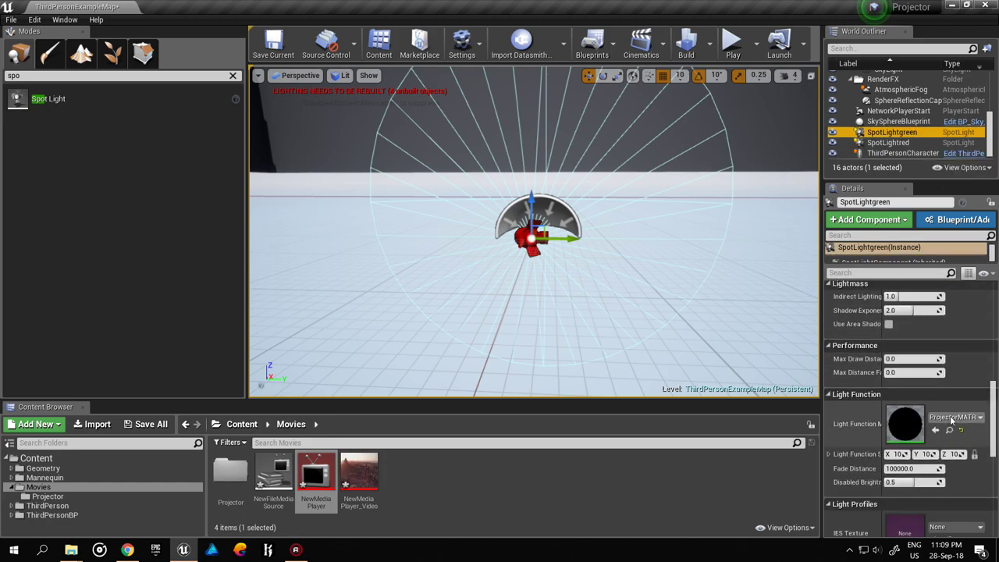
click(949, 415)
click(906, 321)
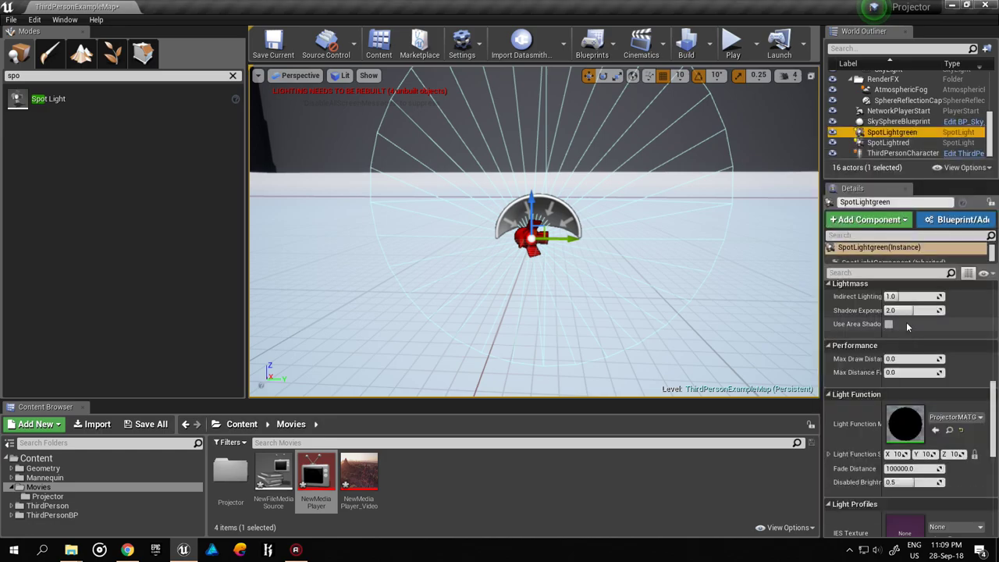
- Attach SpotLightgreen beneath SpotLightred in the World Outliner and bring up its actions menu
click(897, 143)
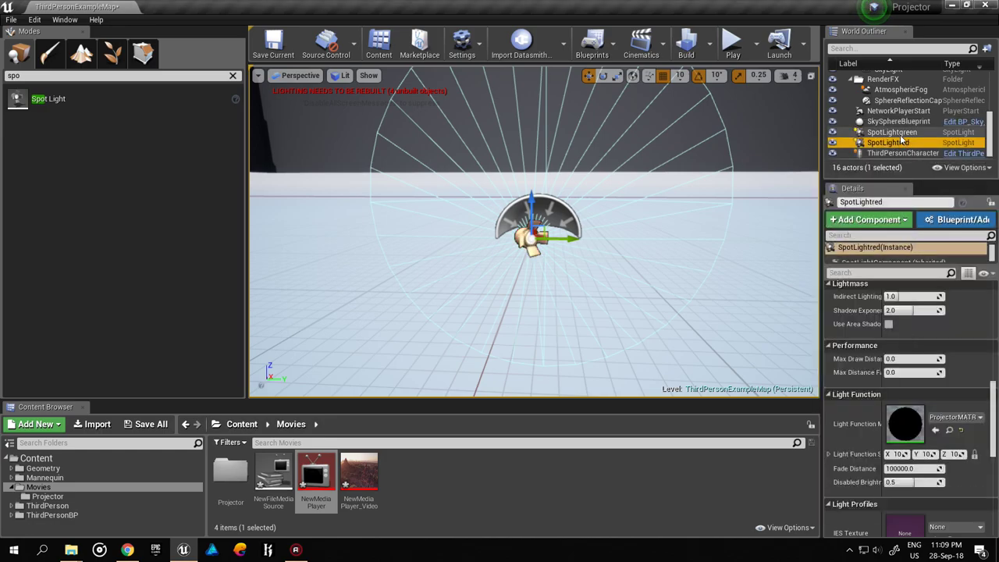
click(903, 135)
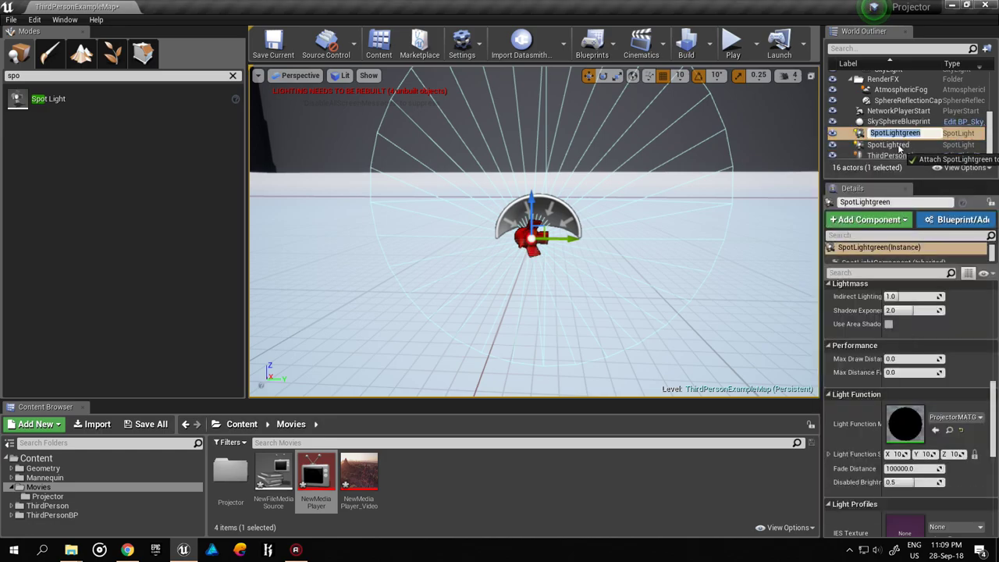
drag(903, 137, 898, 142)
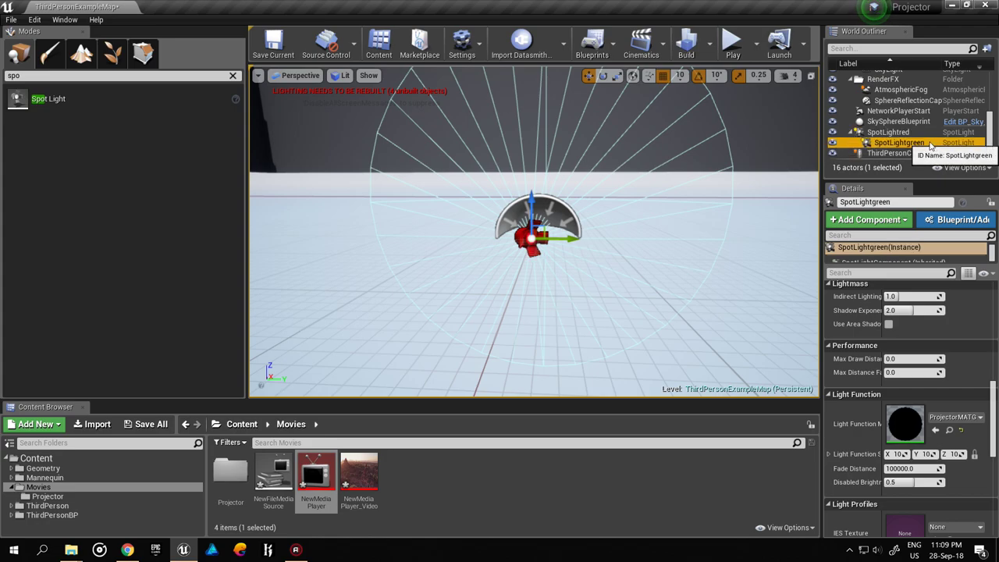
right_click(926, 145)
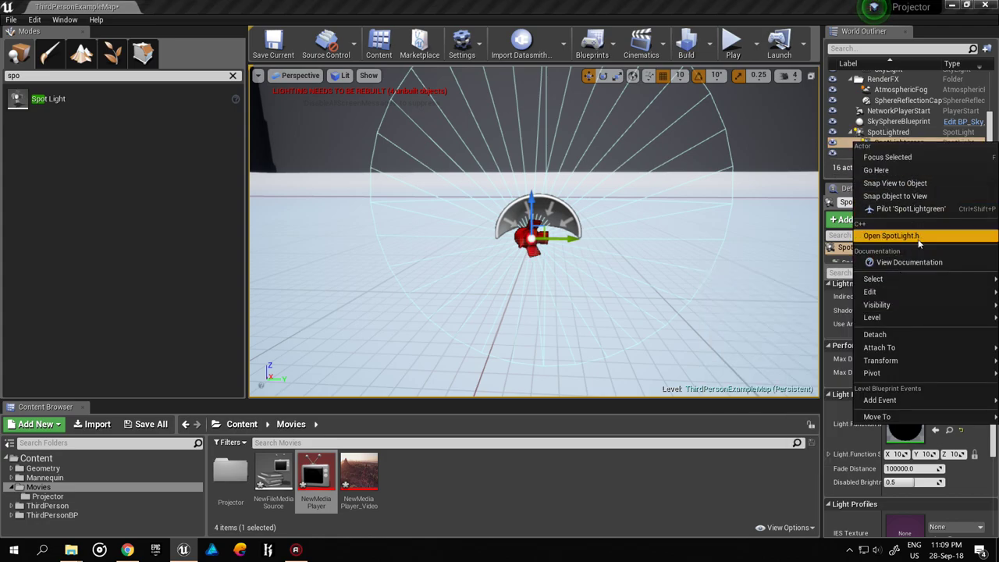
mouse_move(889, 279)
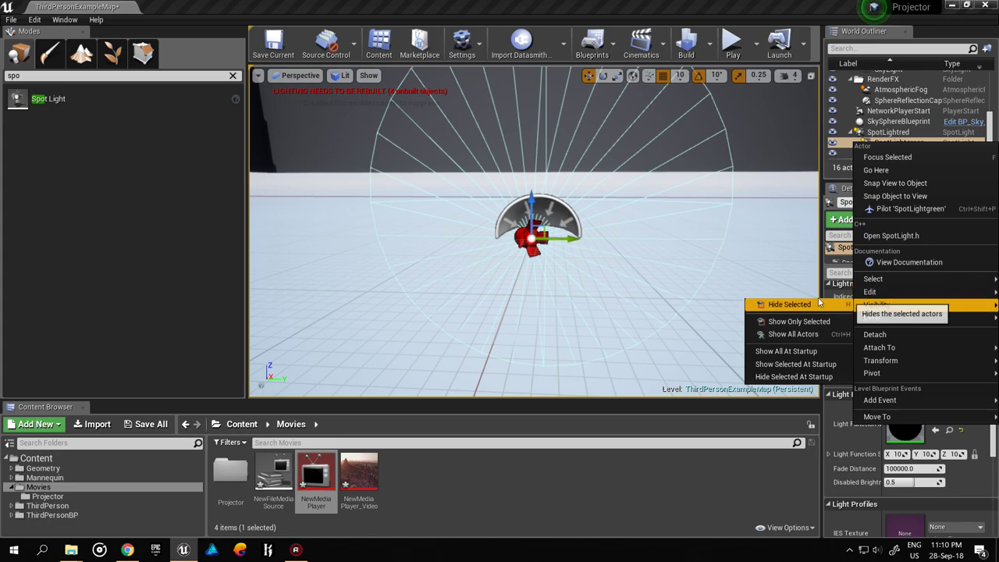
- Duplicate SpotLightgreen and reset the copy's location to 0, 0, 0
click(802, 330)
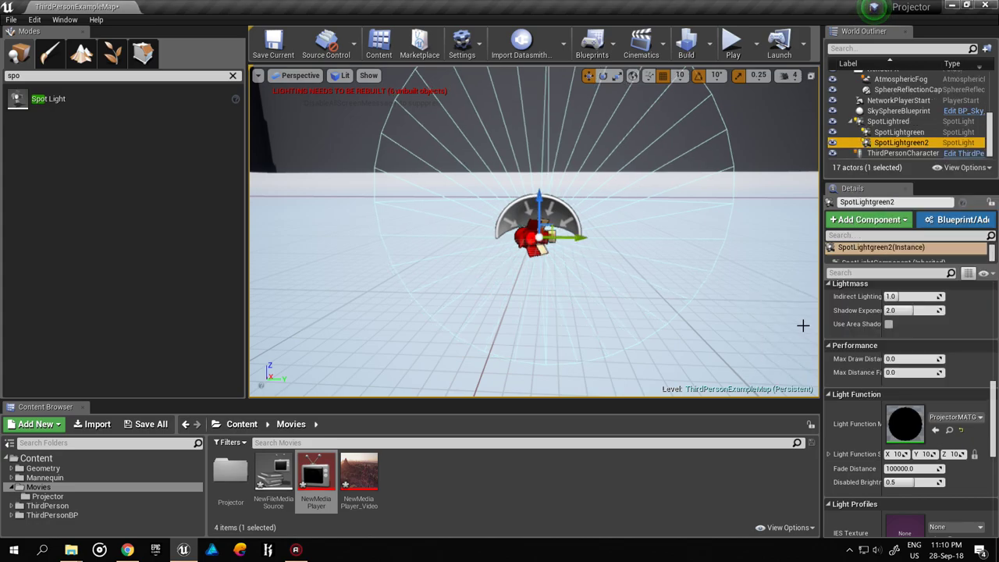
scroll(979, 329, up, 5)
scroll(979, 329, up, 5)
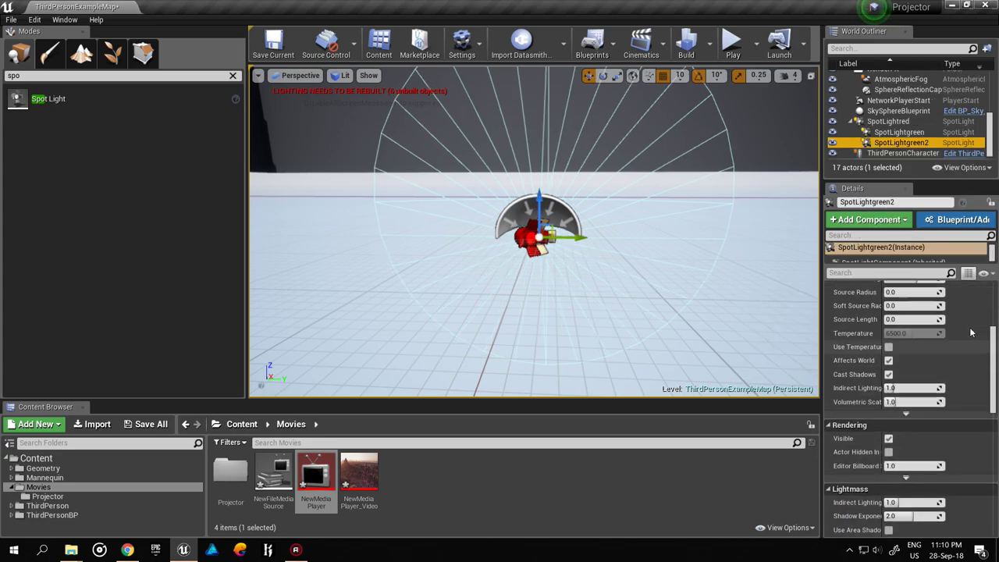
scroll(979, 329, up, 5)
click(982, 303)
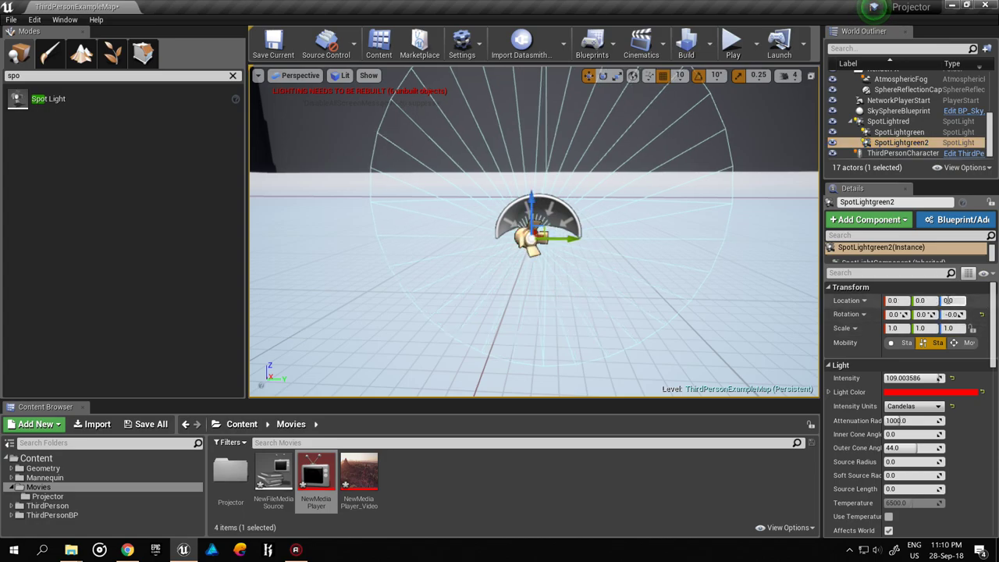
- Rename SpotLightgreen2 to SpotLightblue, then reselect SpotLightgreen
click(925, 144)
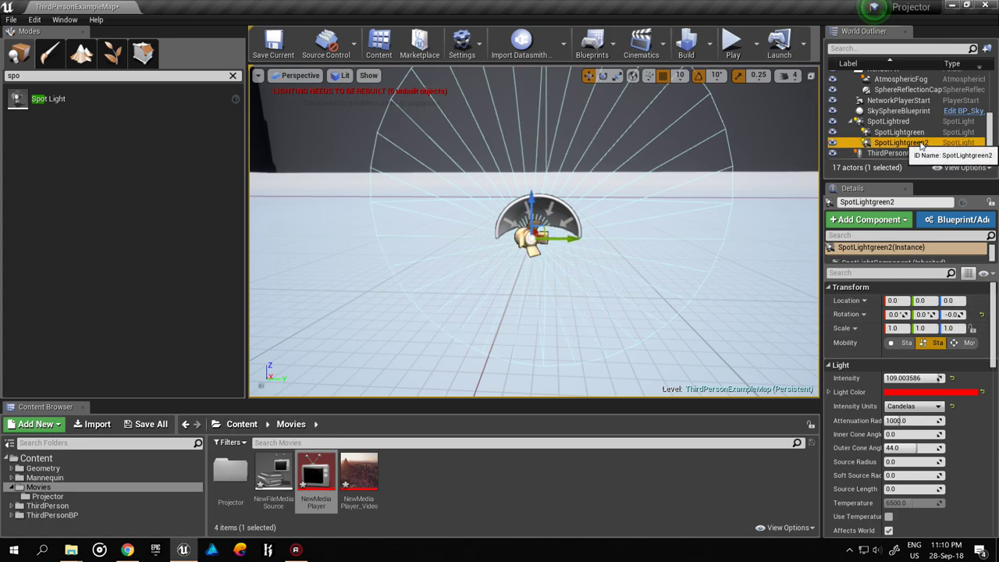
click(922, 145)
text(blu)
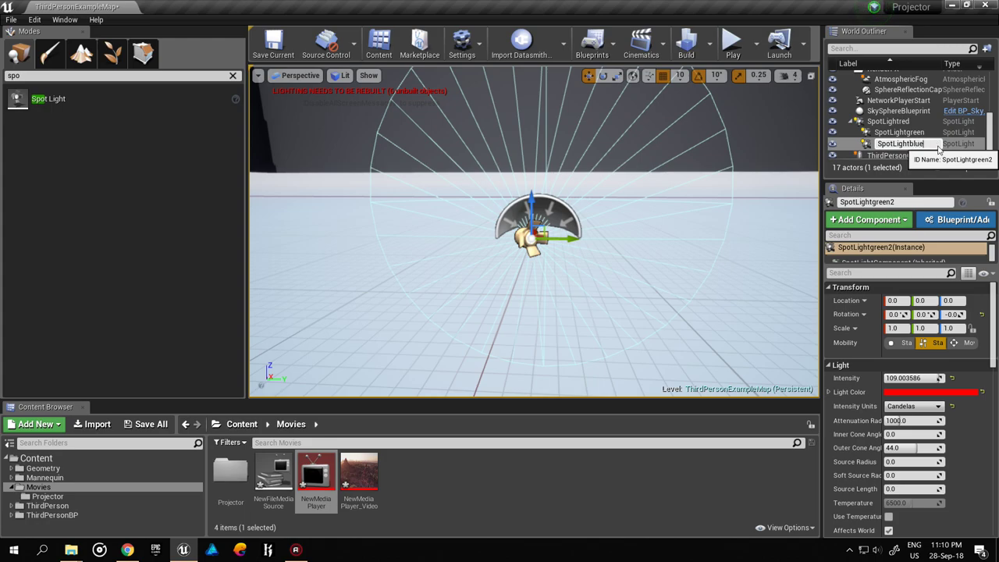
key(Return)
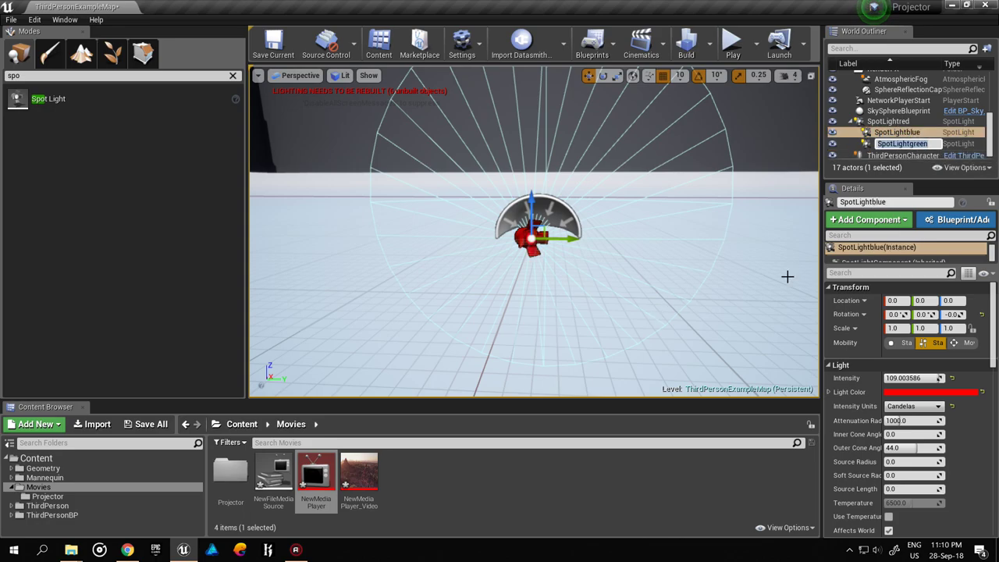
click(905, 132)
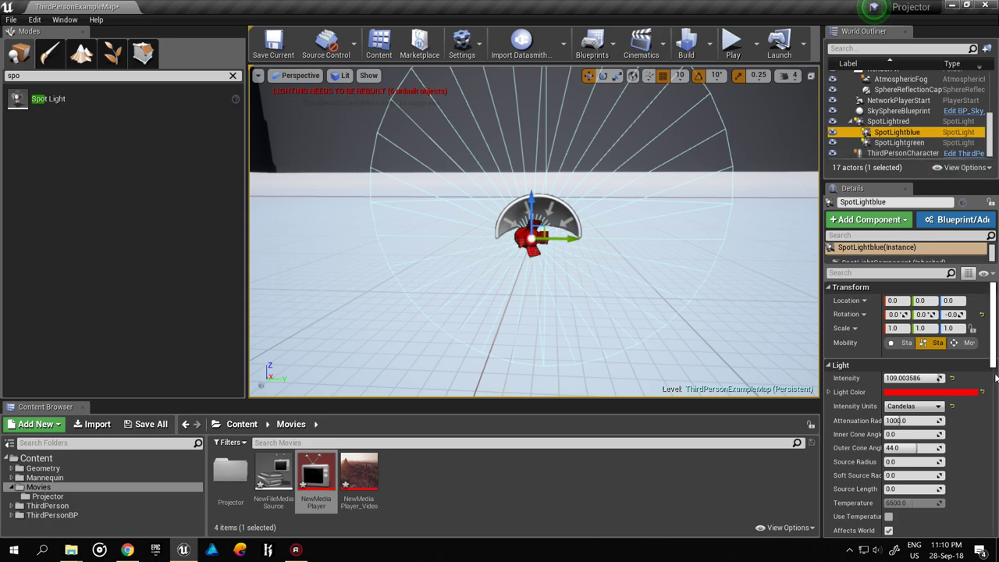
click(905, 143)
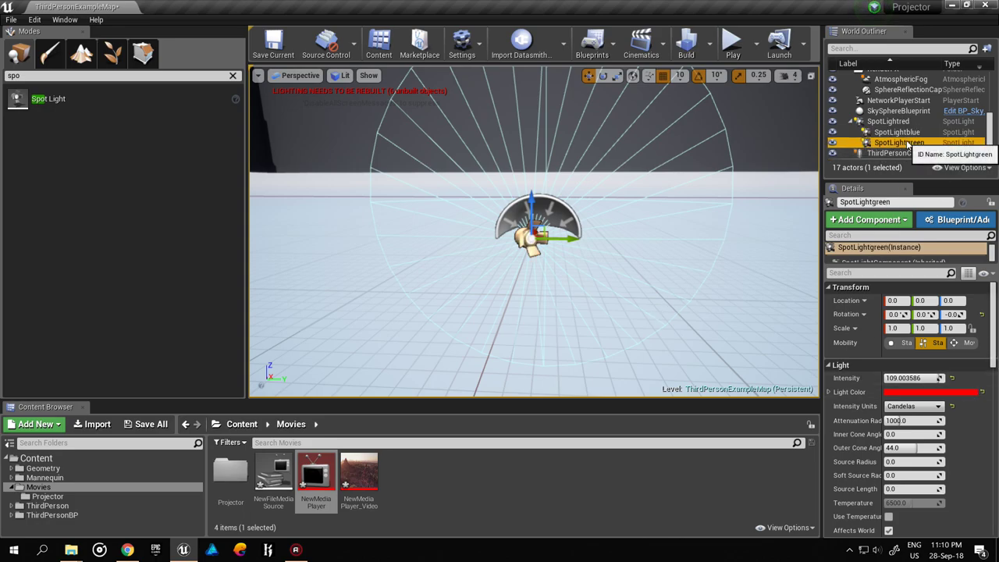
- Set SpotLightgreen's light colour to green with G = 1.0
click(959, 392)
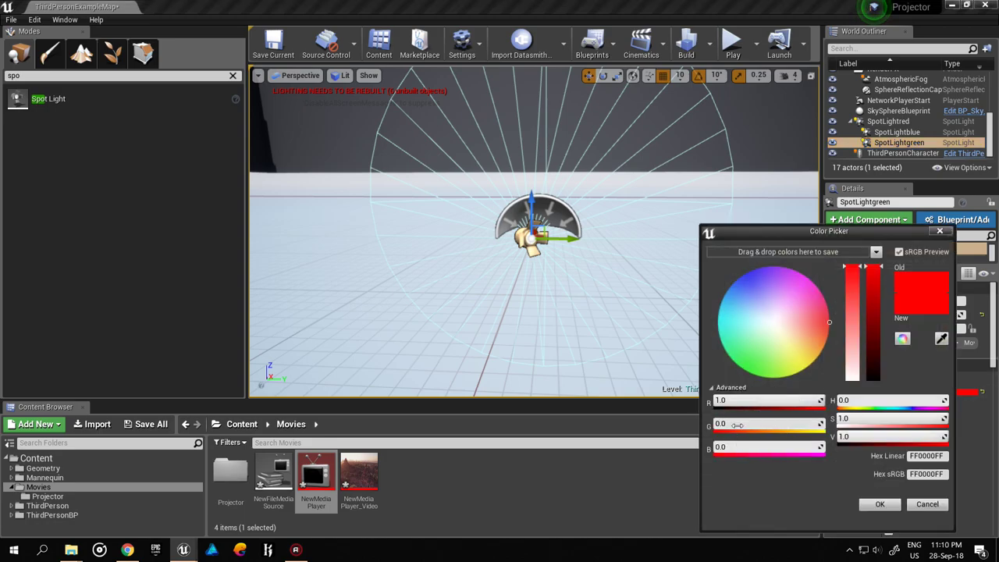
click(736, 400)
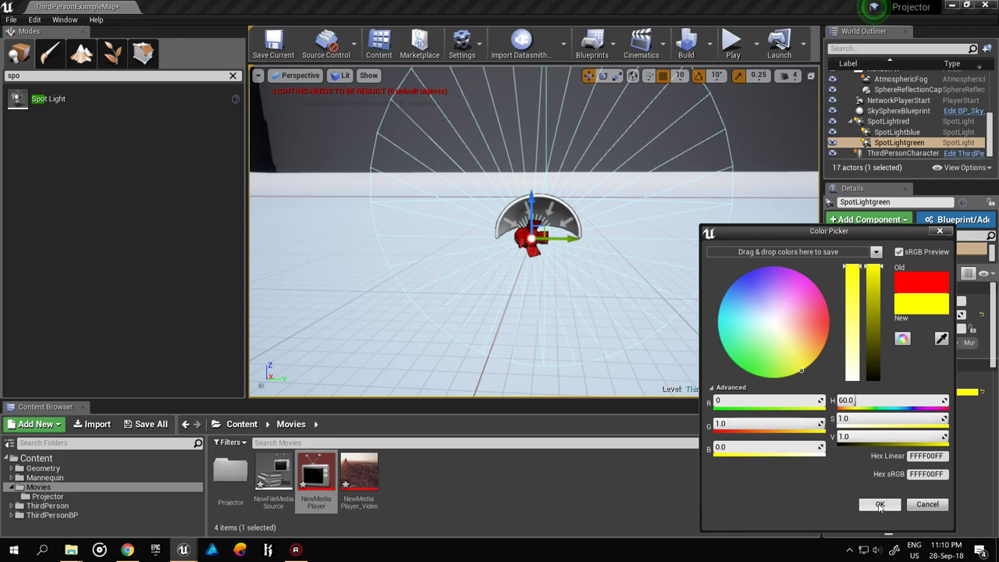
click(879, 505)
- Set SpotLightblue's light colour to blue
click(905, 132)
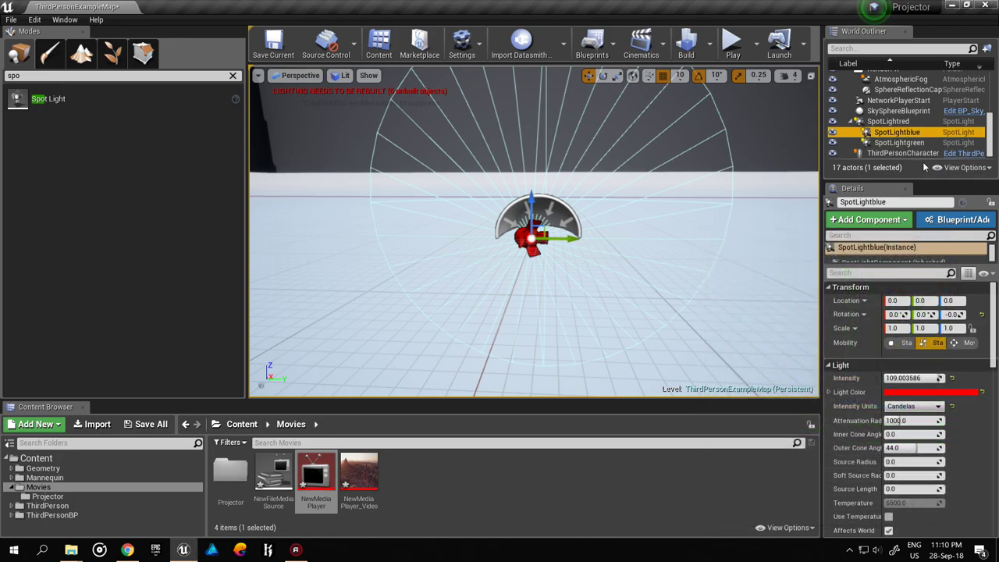
click(949, 393)
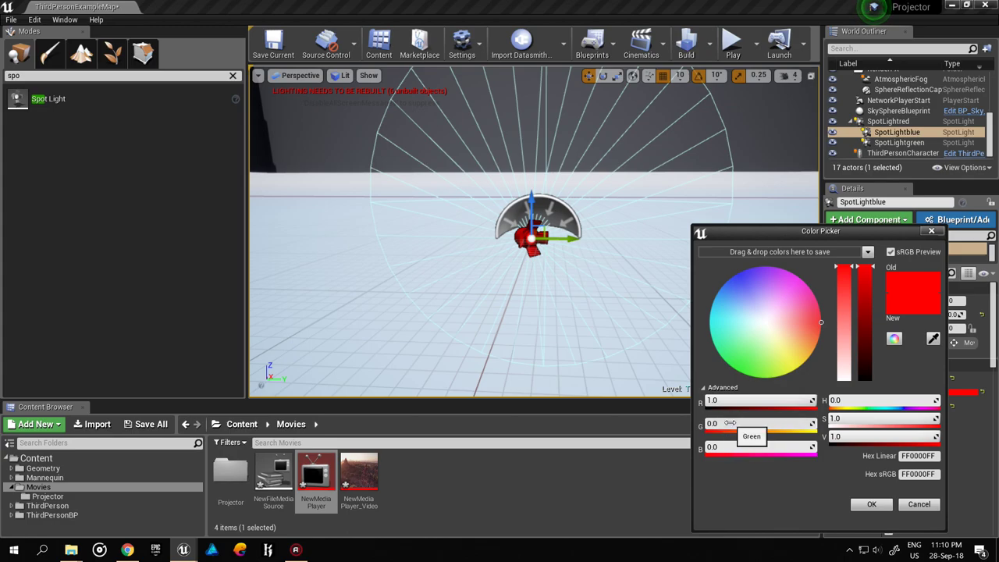
text(0)
text(1)
key(Return)
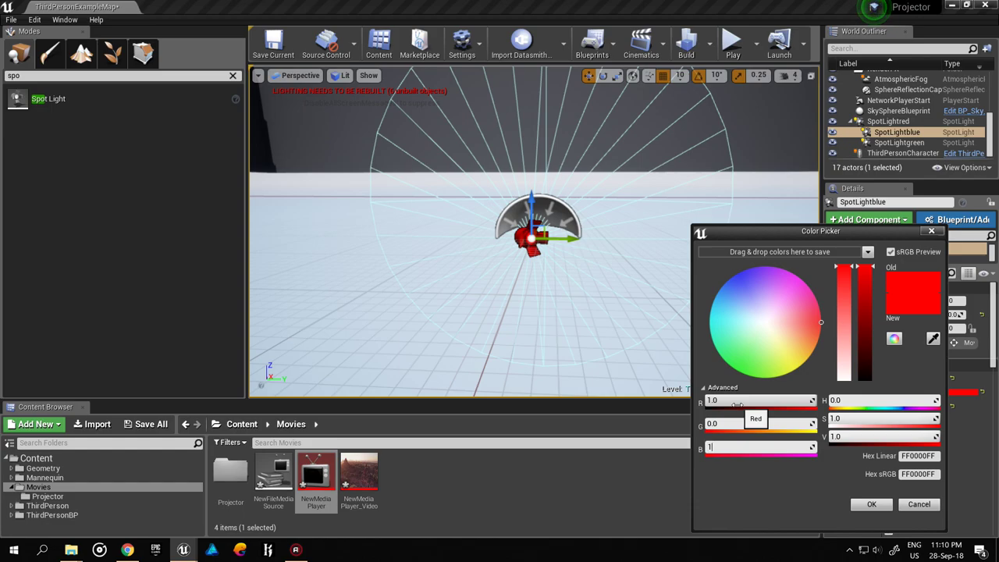
click(742, 400)
click(872, 505)
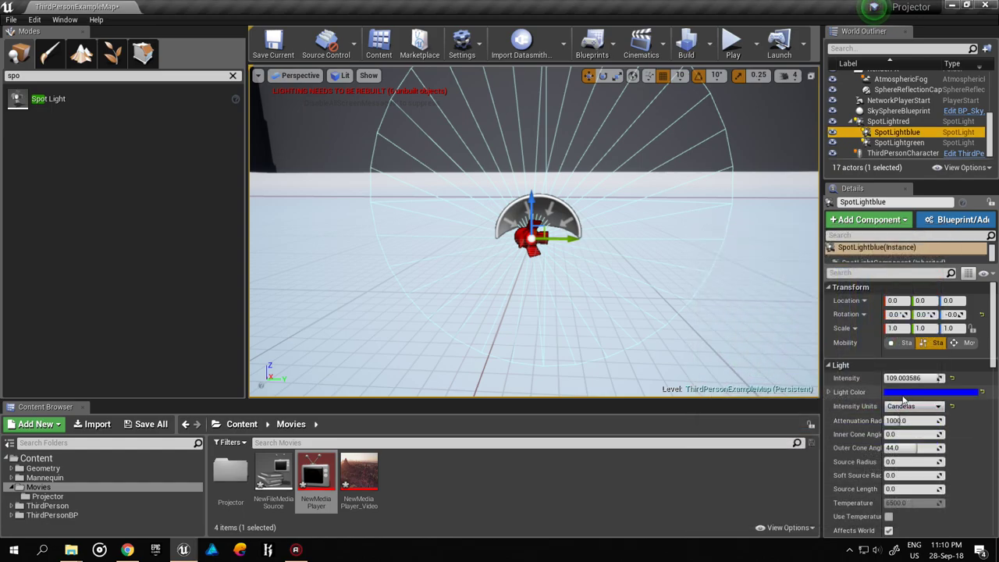
- Assign ProjectorMATBLUE as SpotLightblue's light function material
scroll(936, 411, down, 8)
scroll(937, 411, down, 3)
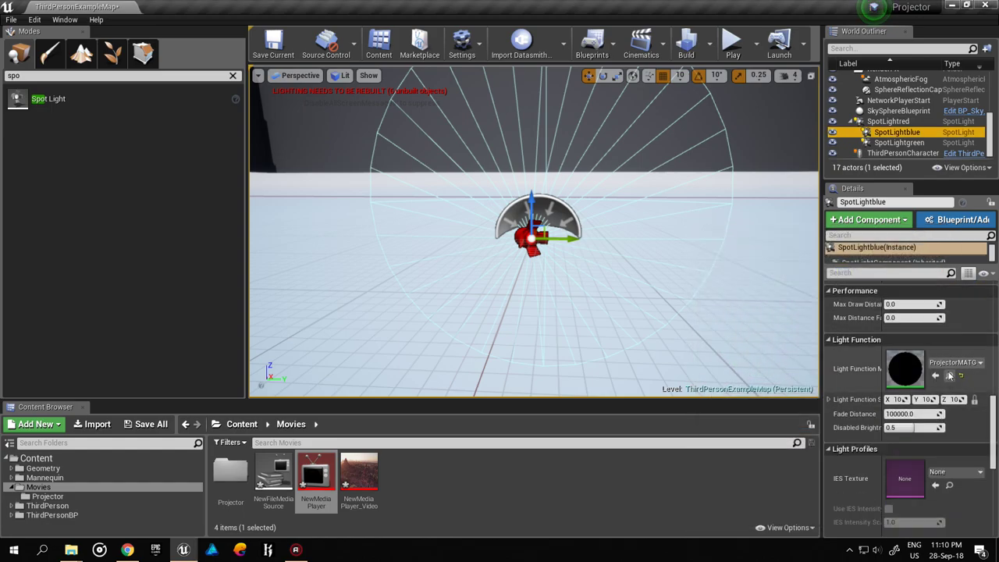
click(953, 362)
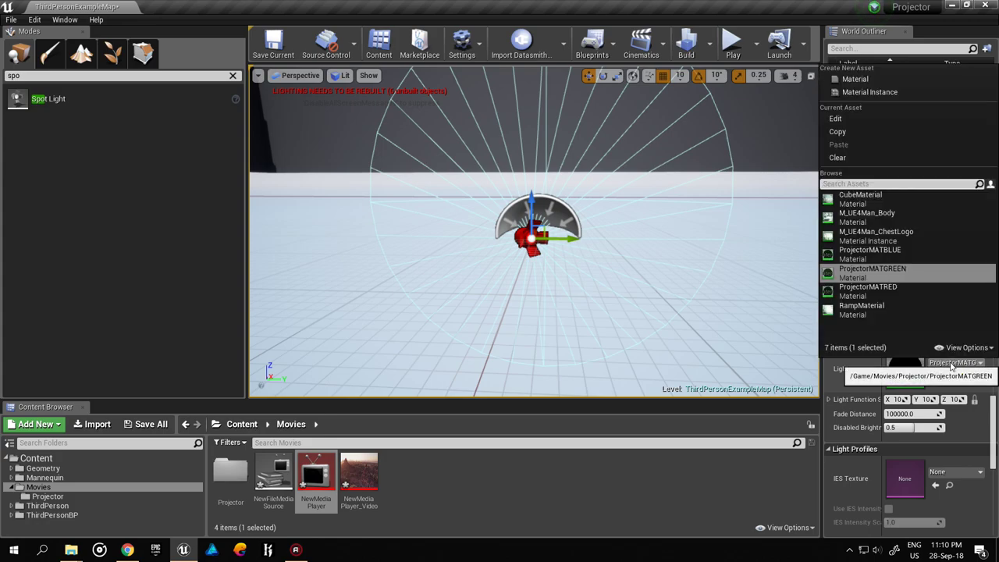
click(905, 257)
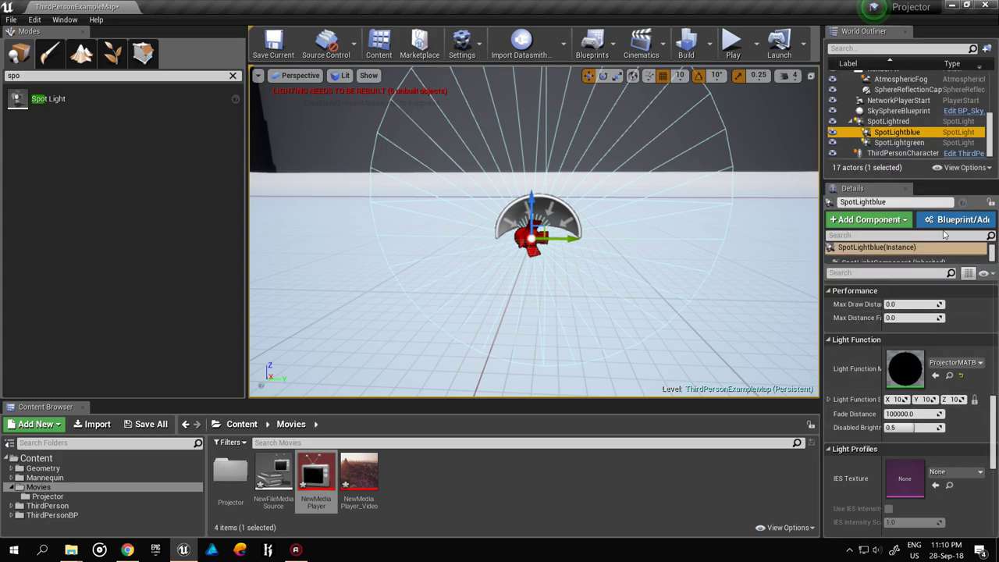
click(927, 143)
- Check the green and red spotlights' light function materials, undoing an accidental move of the red light
click(953, 362)
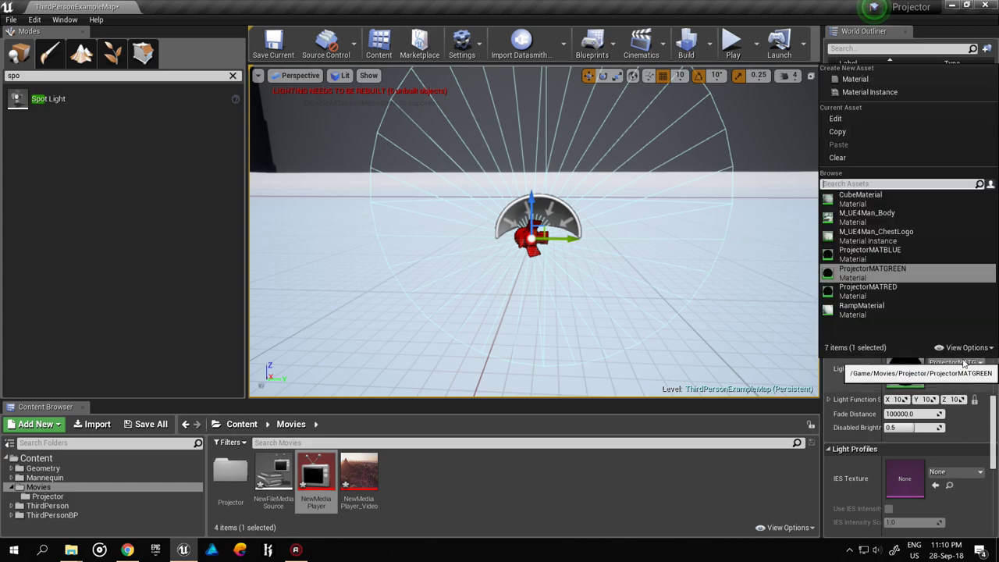
click(916, 289)
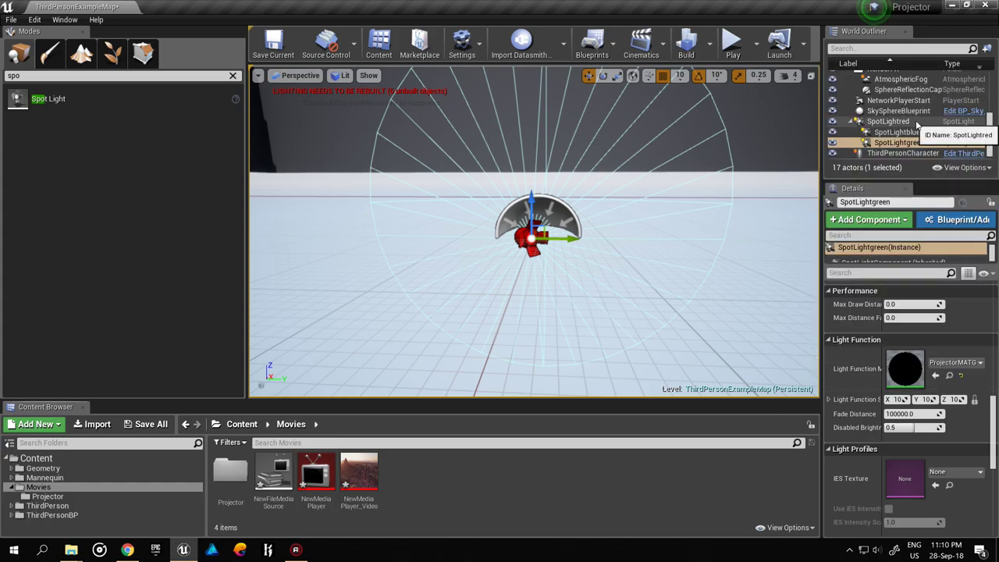
click(909, 123)
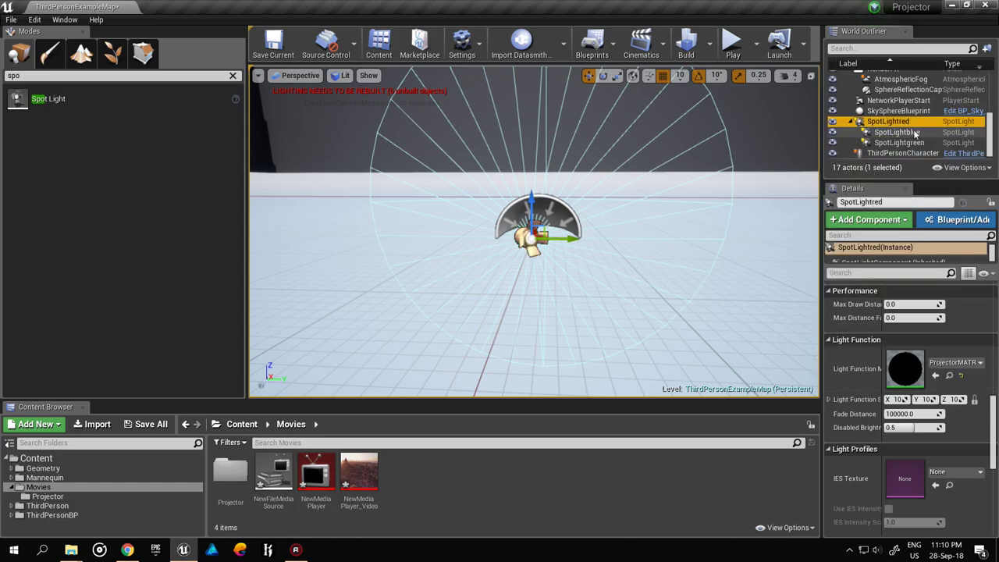
click(852, 122)
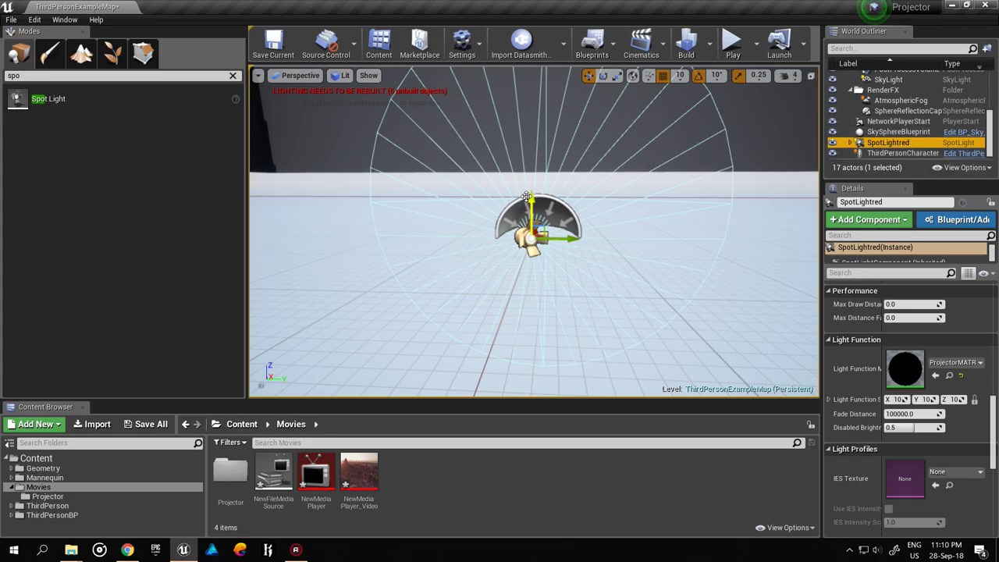
drag(527, 195, 547, 137)
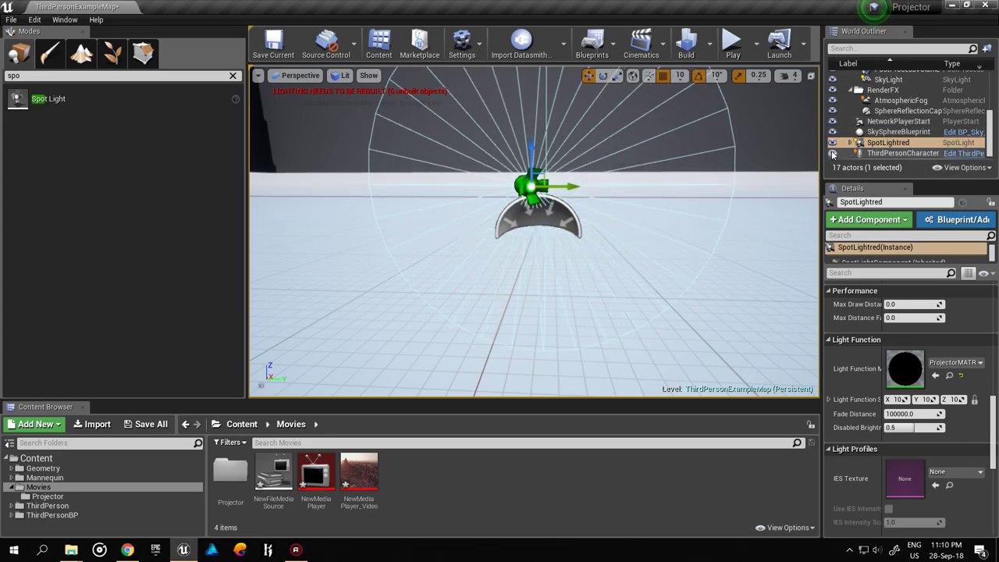
key(ctrl+z)
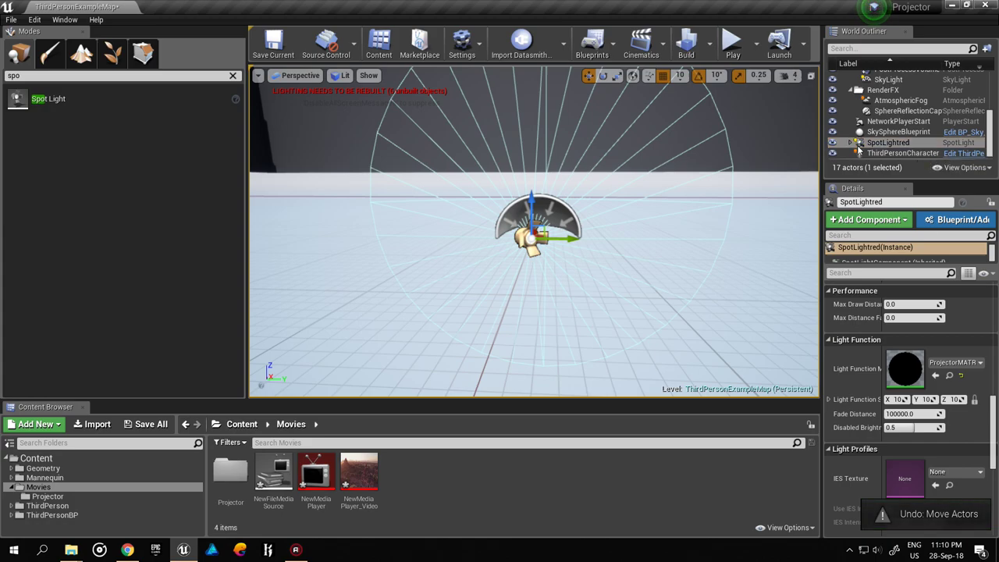
- Select all three spotlights and orbit the view to see them from the side
click(852, 143)
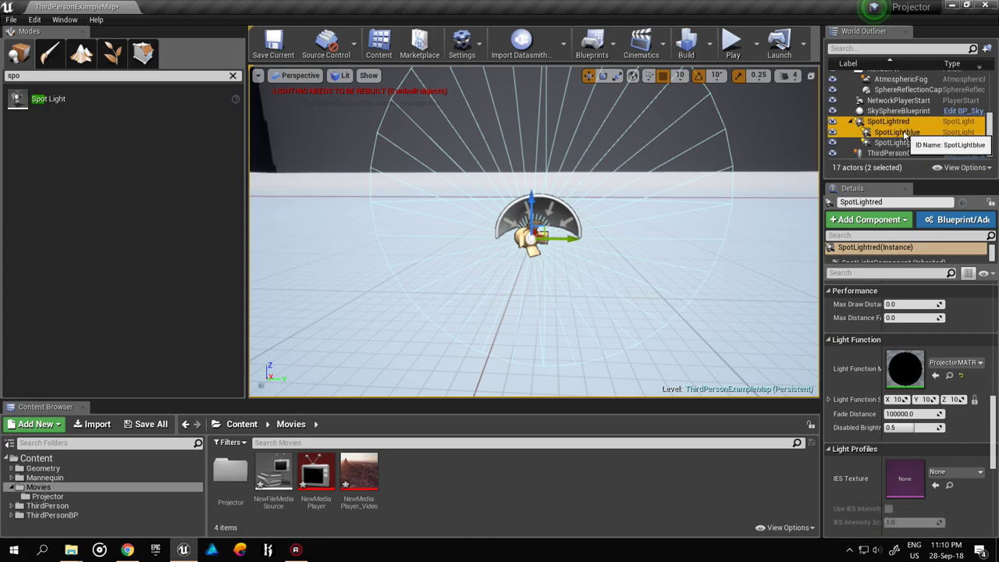
ctrl+click(897, 132)
ctrl+click(899, 143)
right_drag(533, 202, 539, 234)
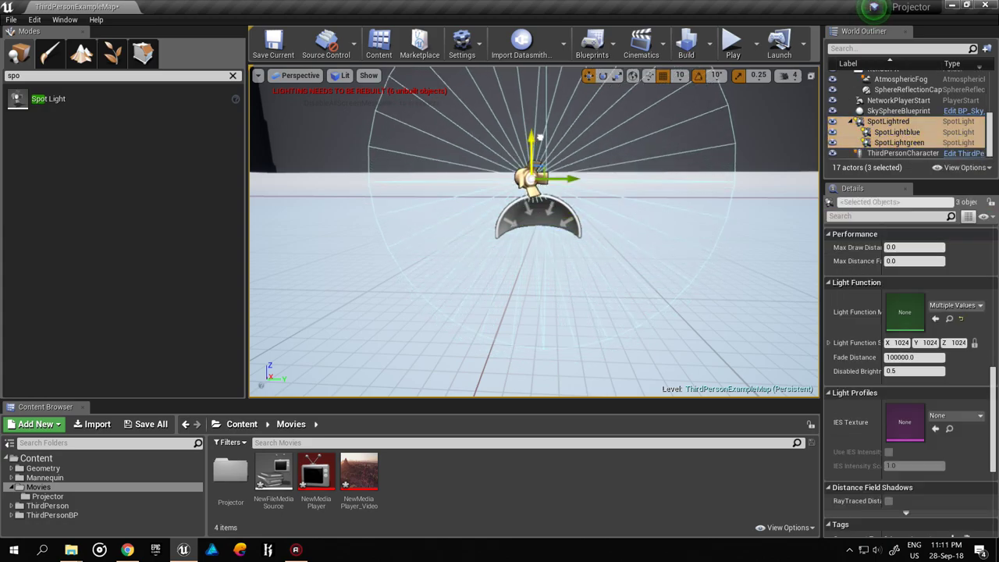
- Select the red, blue and green spotlights, move them right toward the wall and raise them
right_click(610, 291)
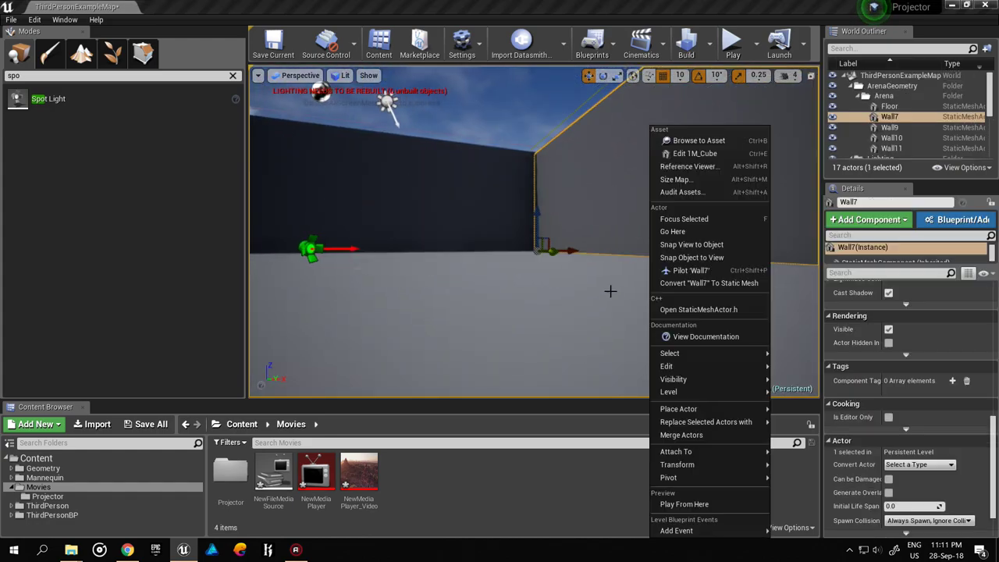
click(518, 88)
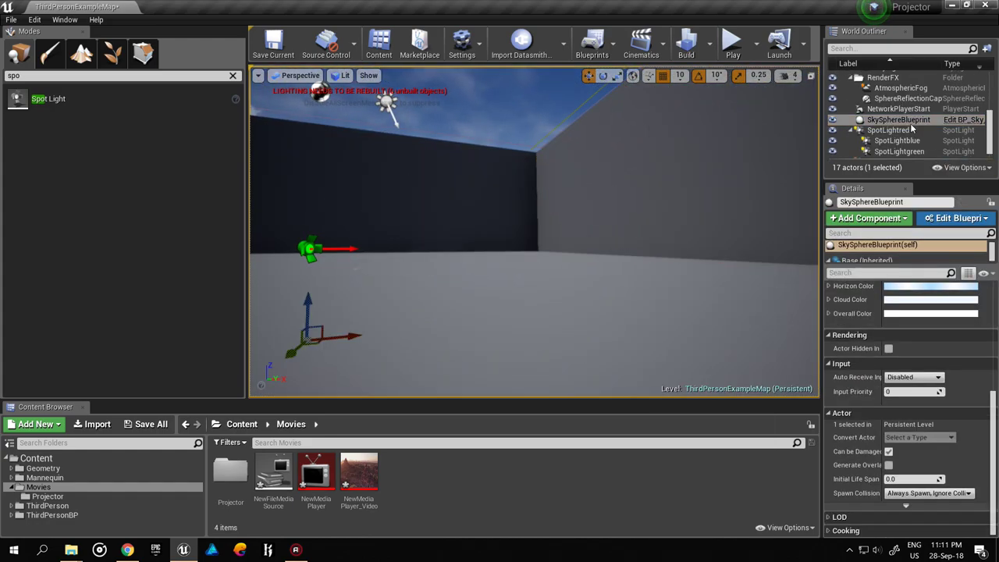
click(898, 130)
shift+click(905, 152)
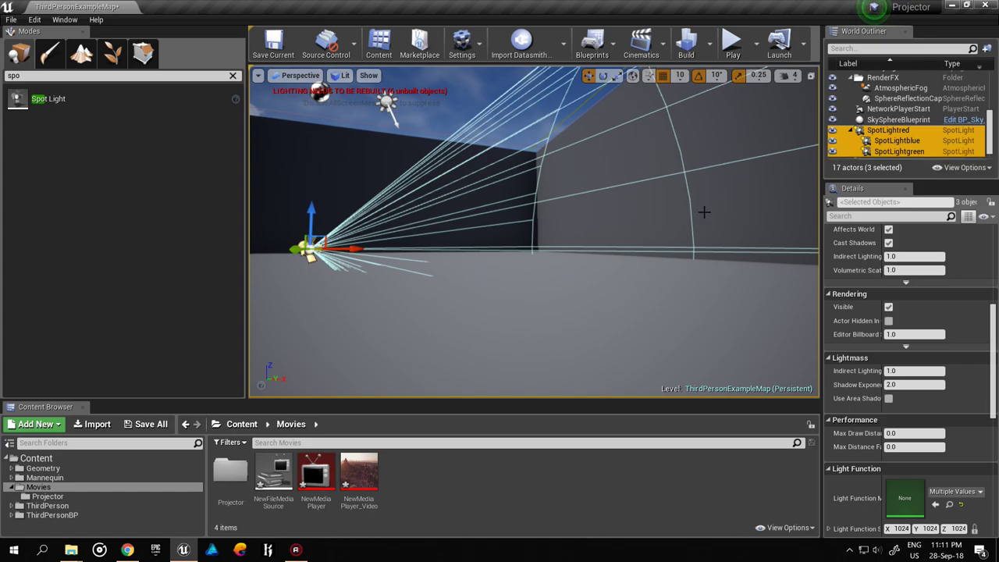
drag(338, 245, 675, 248)
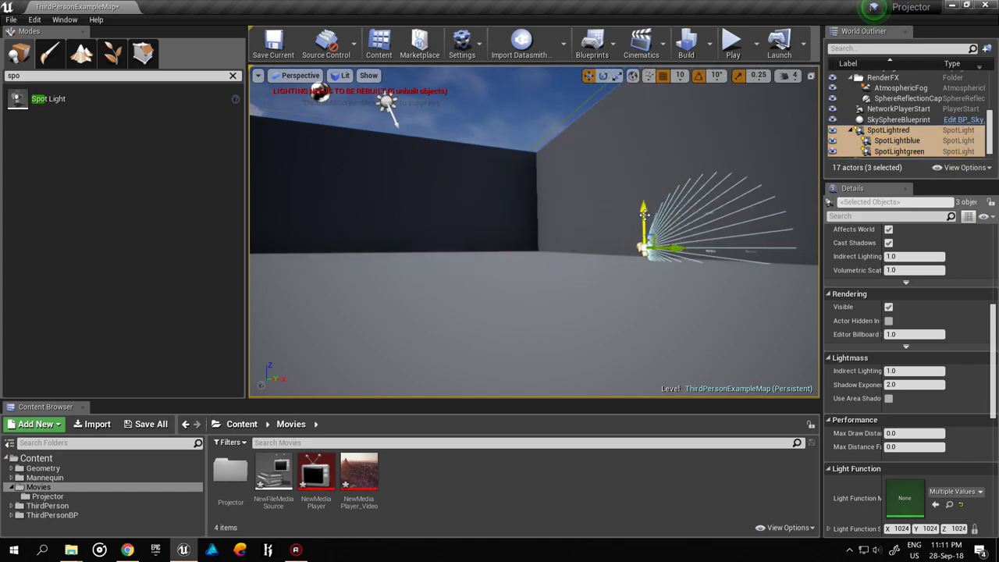
drag(644, 214, 647, 151)
right_drag(646, 152, 663, 94)
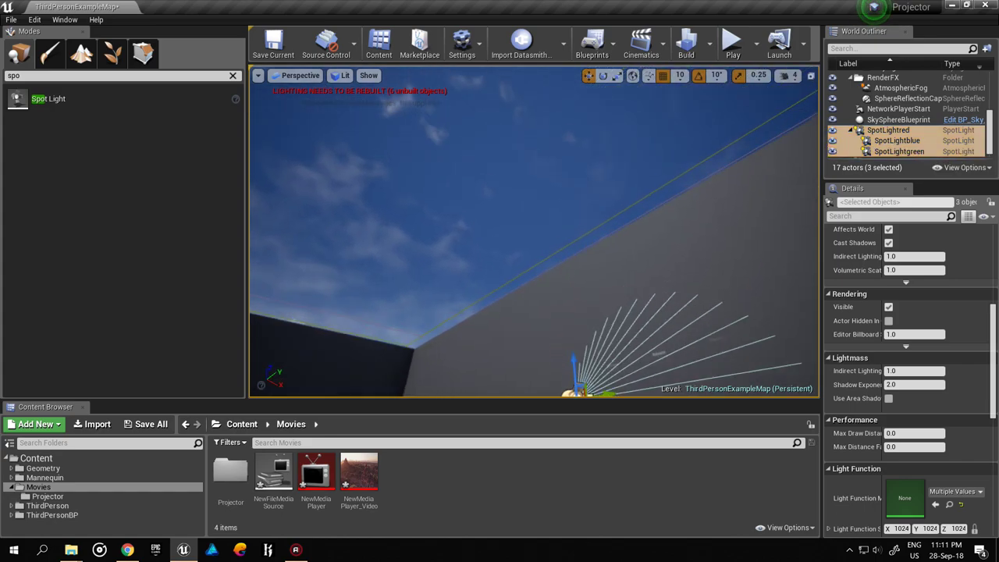
key(f)
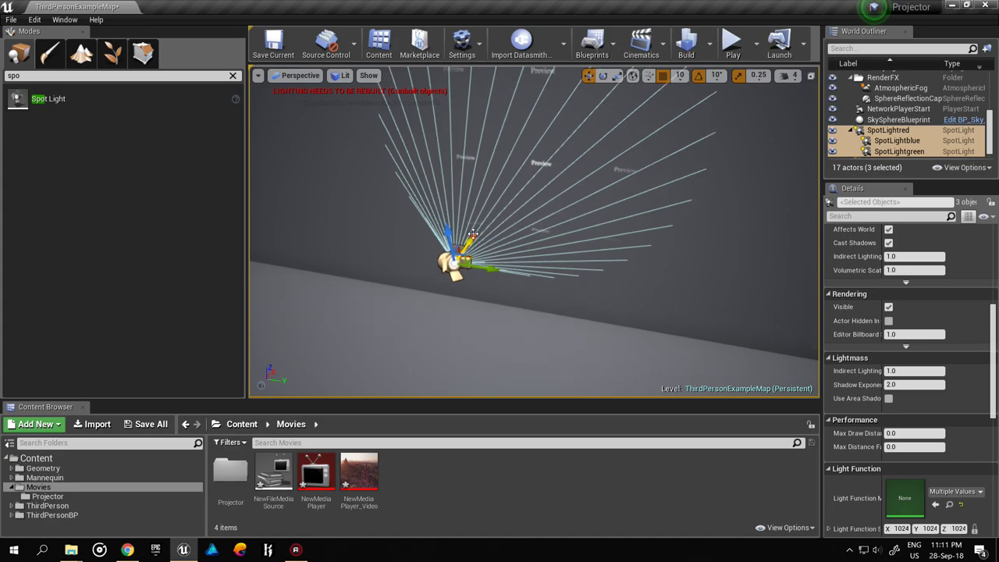
- Orbit around the spotlights and select the Floor actor, bringing up its actions menu
right_drag(473, 234, 625, 294)
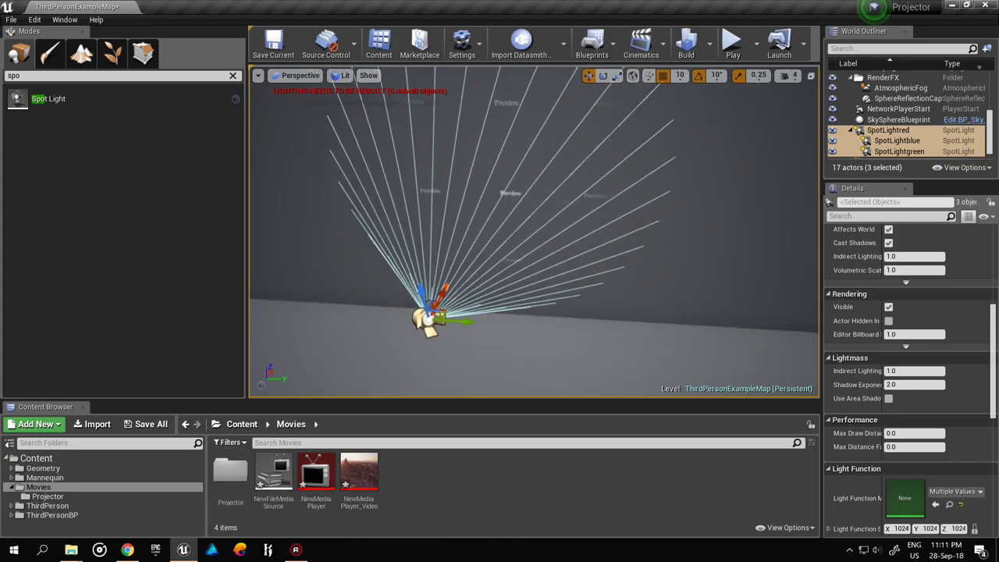
scroll(632, 305, down, 3)
click(631, 305)
right_click(537, 303)
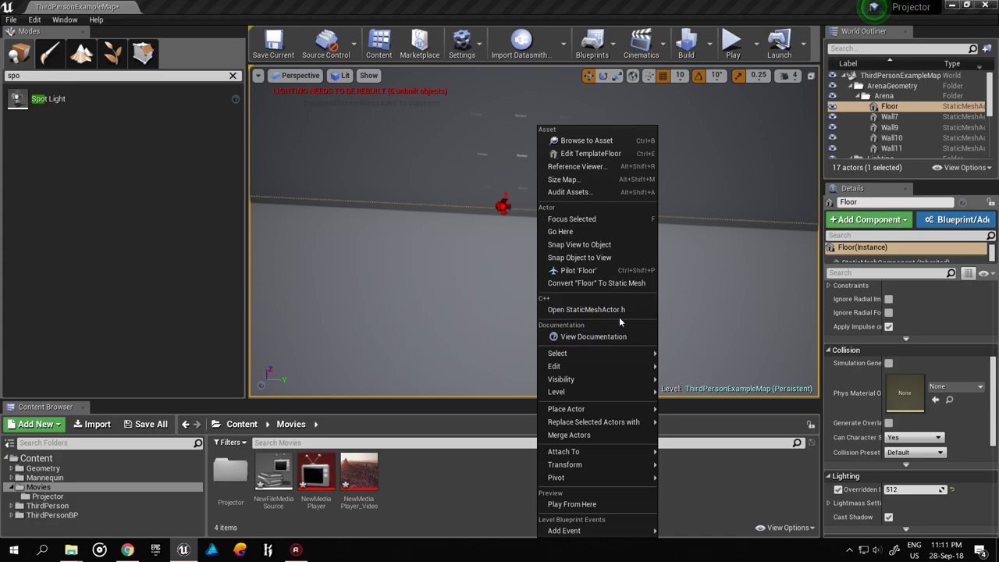
- Duplicate the Floor into Floor2, move the copy toward the camera, and turn the view toward the wall
mouse_move(621, 369)
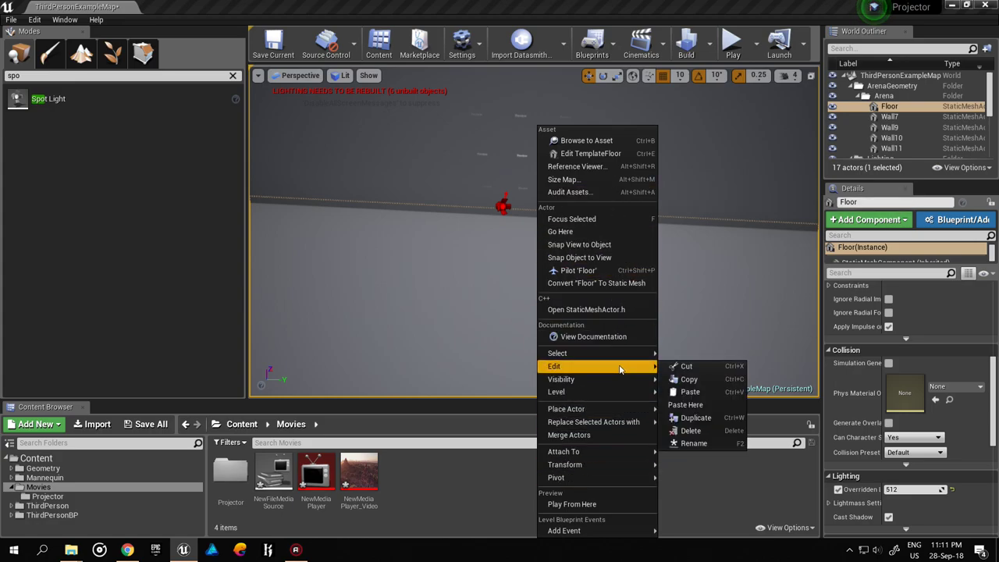
click(697, 418)
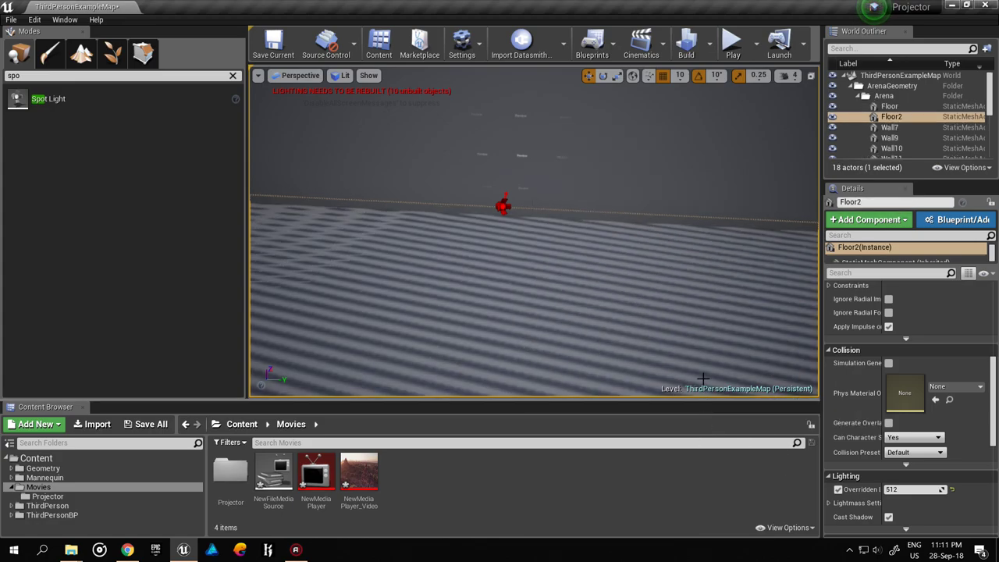
scroll(539, 316, down, 3)
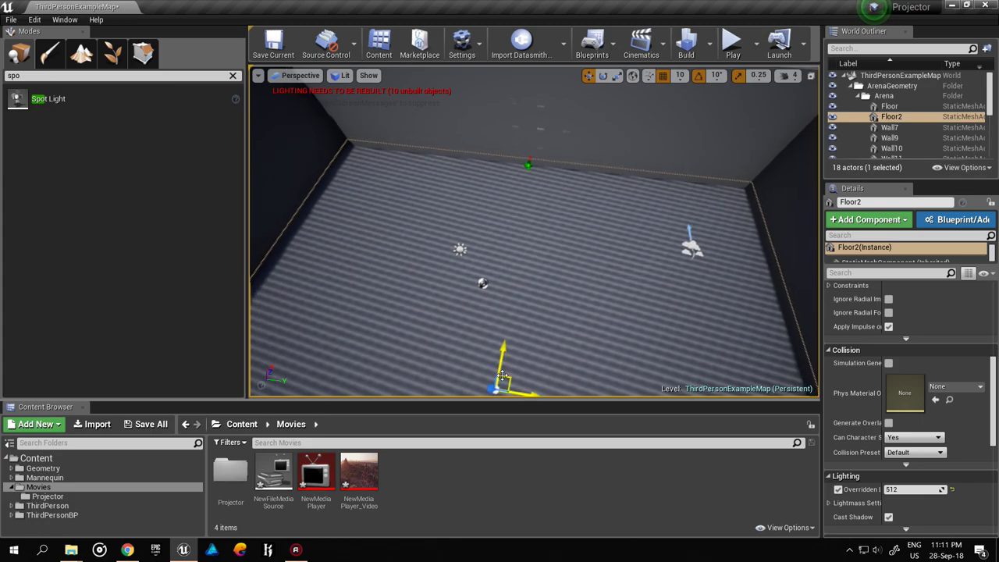
drag(493, 384, 509, 194)
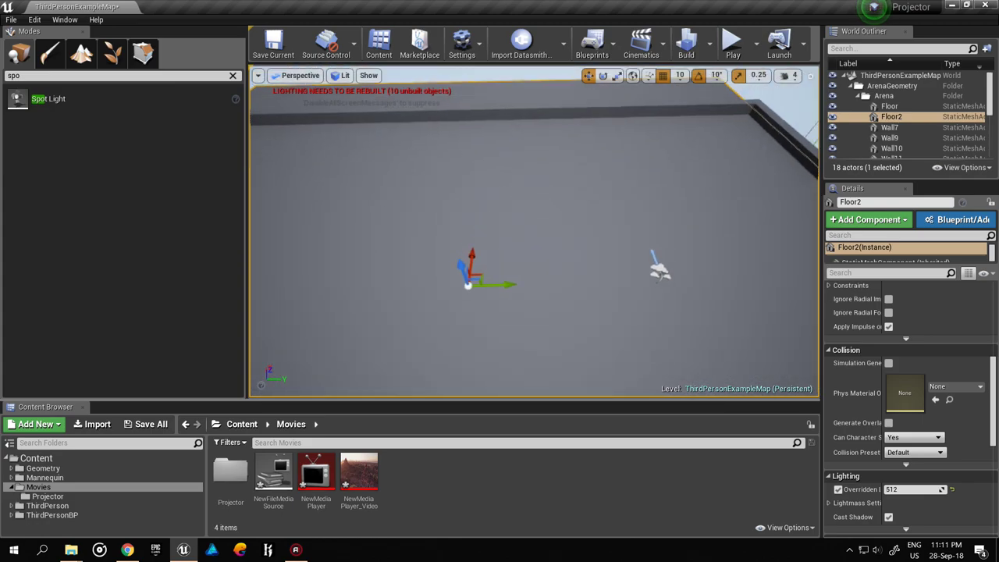
right_drag(520, 270, 365, 107)
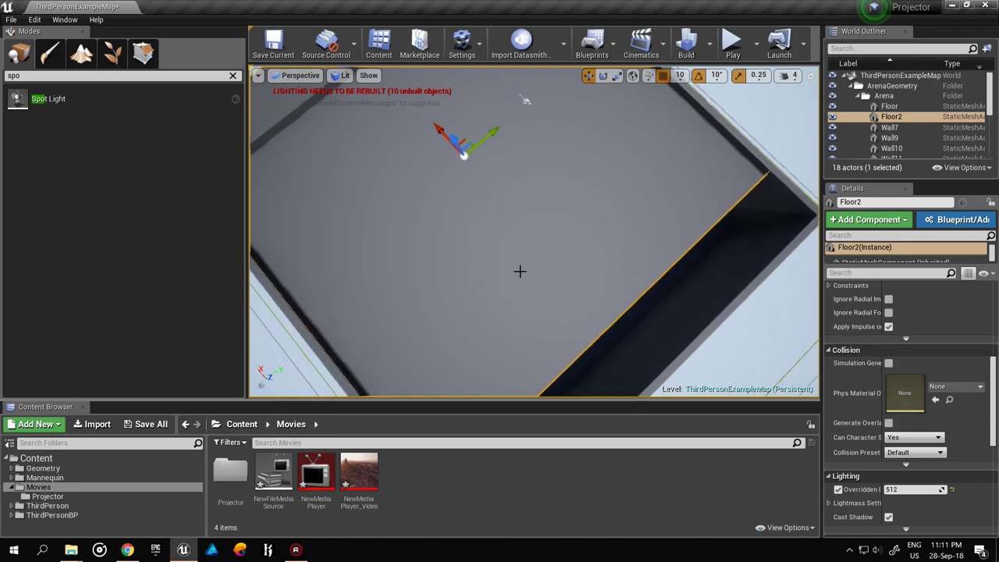
right_drag(443, 130, 484, 182)
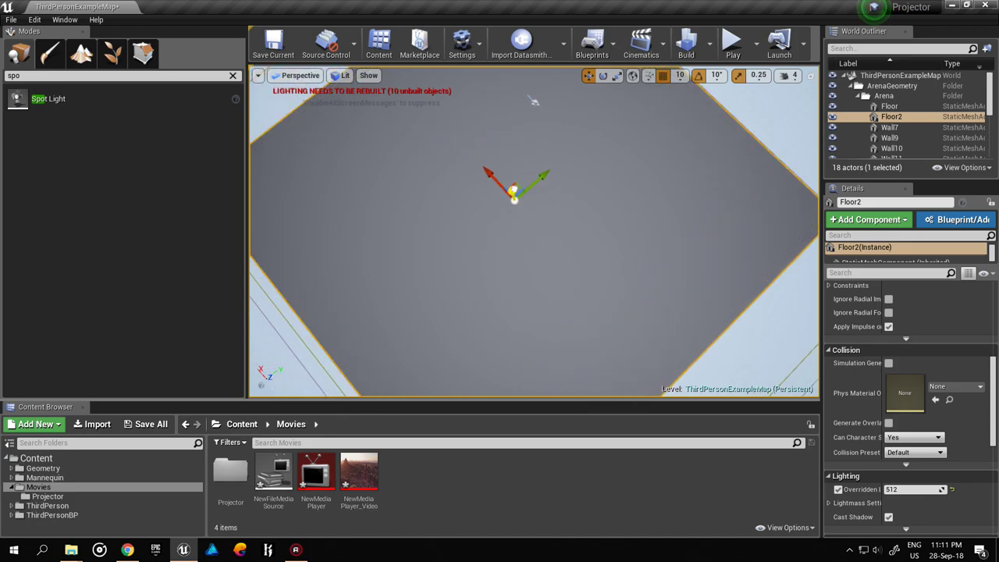
mouse_move(534, 100)
right_down()
mouse_move(493, 74)
mouse_move(499, 234)
mouse_move(519, 269)
right_up()
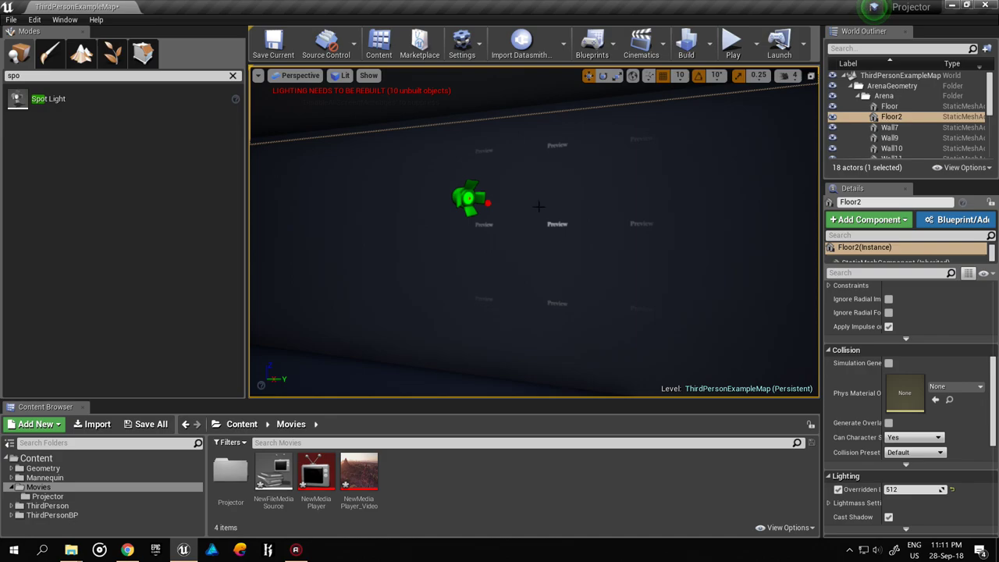
- Open NewMediaPlayer and play NewFileMediaSource, moving the player window off the scene
double_click(317, 470)
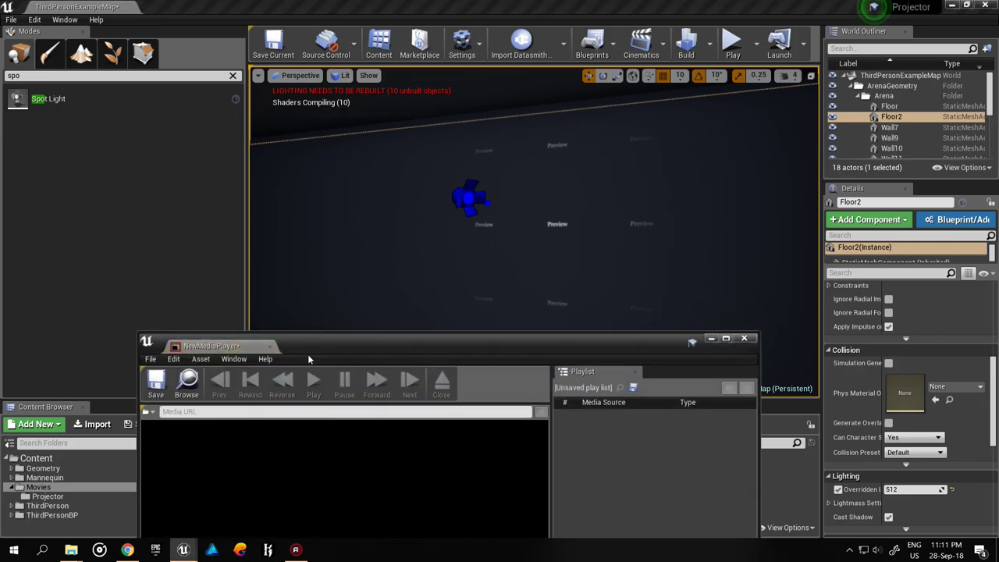
drag(323, 348, 463, 269)
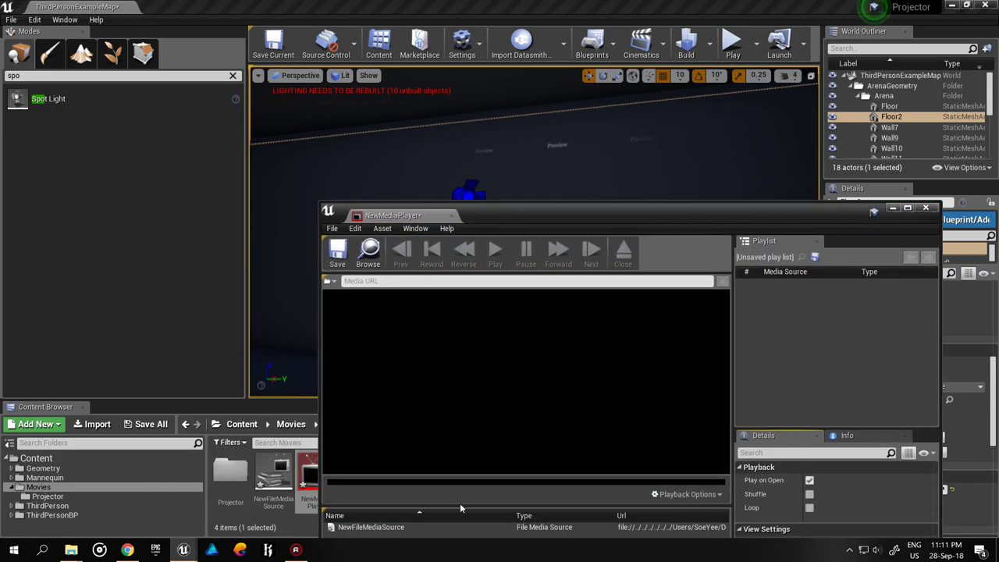
double_click(459, 525)
drag(626, 222, 544, 419)
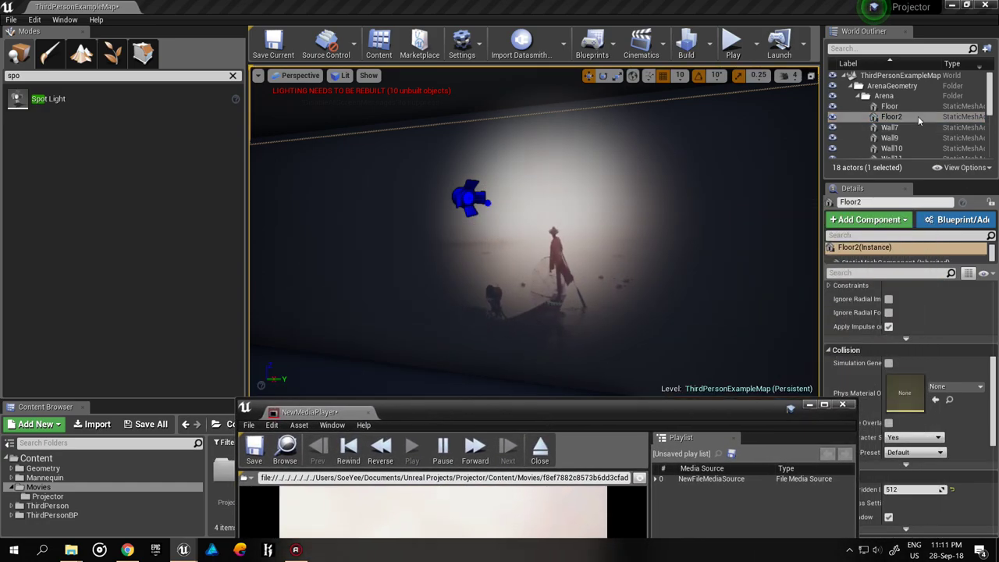
- Select SpotLightred, SpotLightblue and SpotLightgreen and lower them together
scroll(913, 125, down, 5)
click(905, 144)
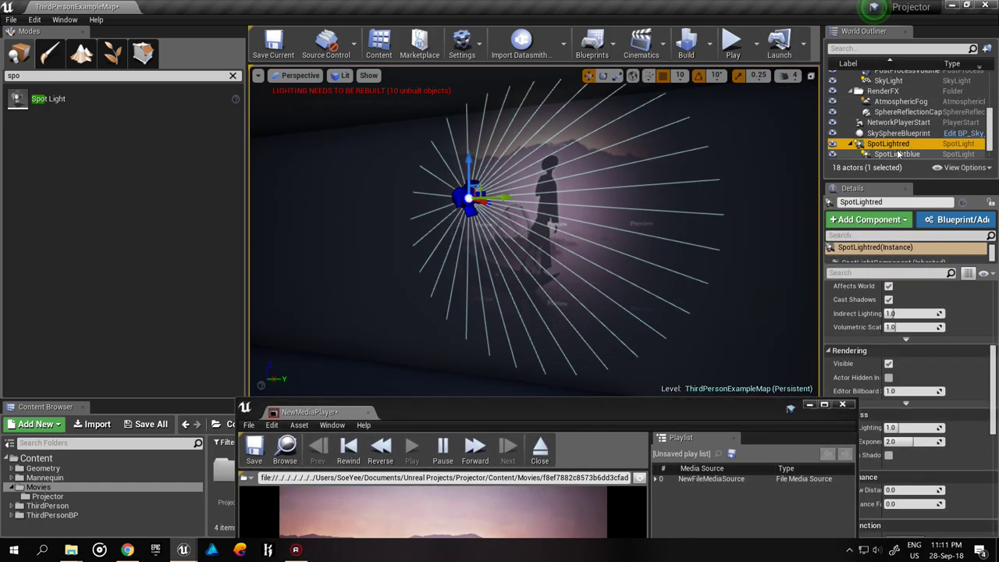
scroll(888, 139, down, 1)
ctrl+click(898, 133)
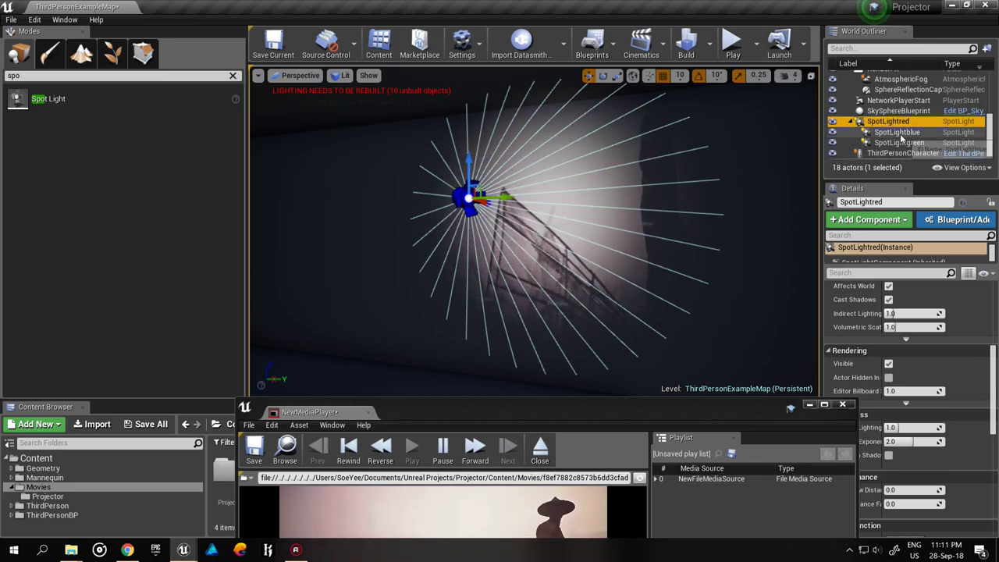
ctrl+click(900, 144)
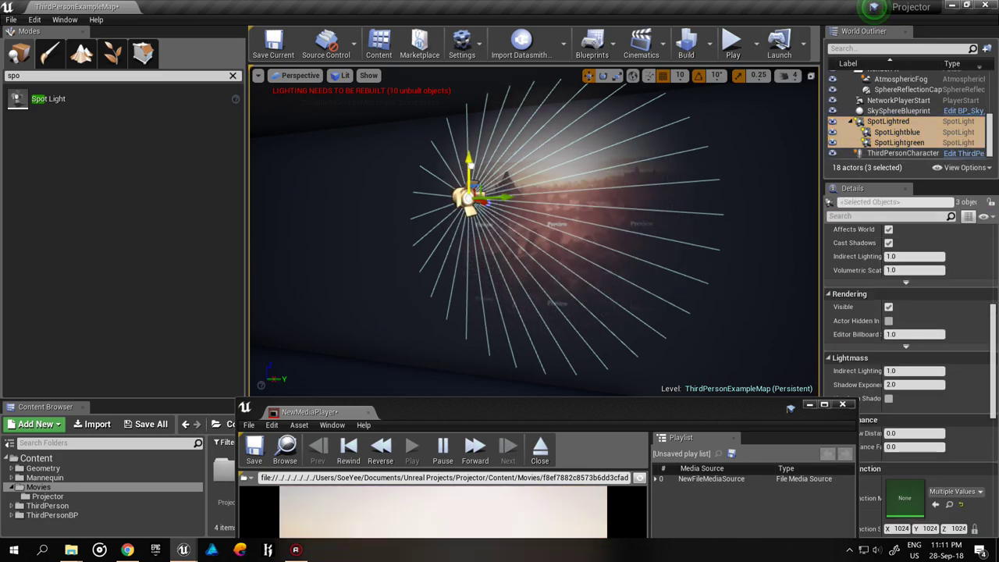
mouse_move(467, 170)
mouse_down()
mouse_move(453, 212)
mouse_move(472, 240)
mouse_up()
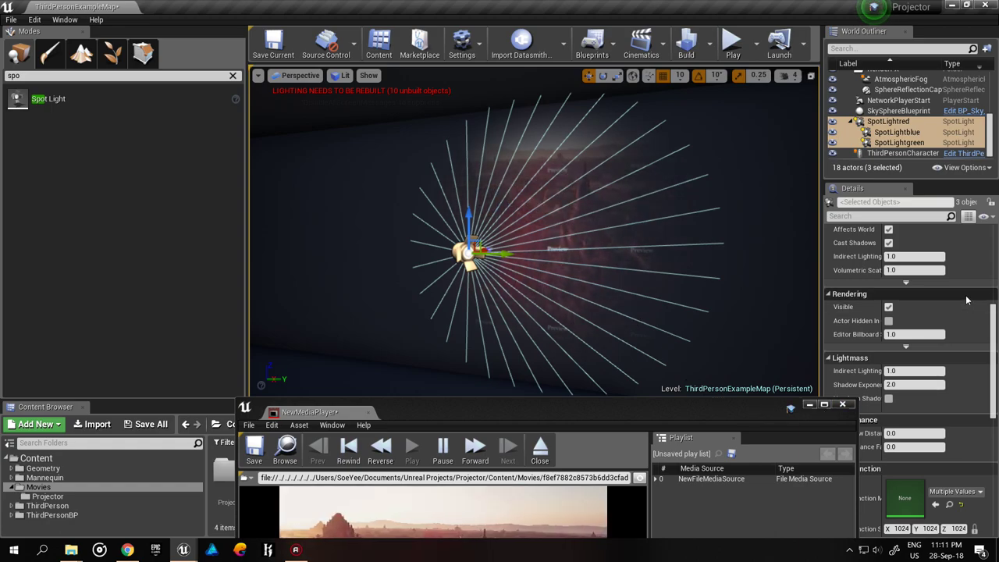
scroll(920, 312, up, 5)
scroll(938, 283, up, 2)
scroll(938, 283, up, 1)
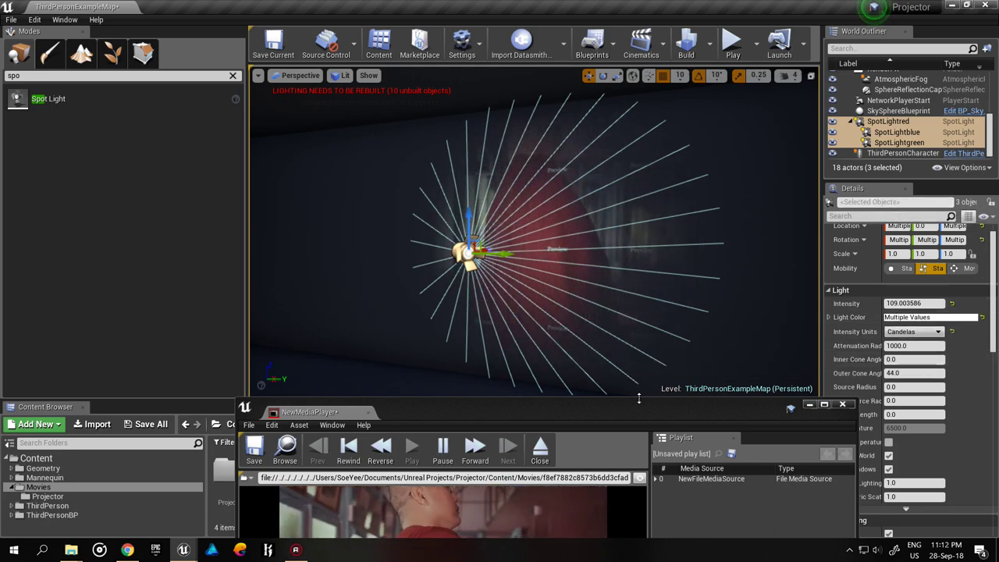
- Set the spotlights' Inner Cone Angle to 30 and Outer Cone Angle to 60, then close NewMediaPlayer
click(913, 359)
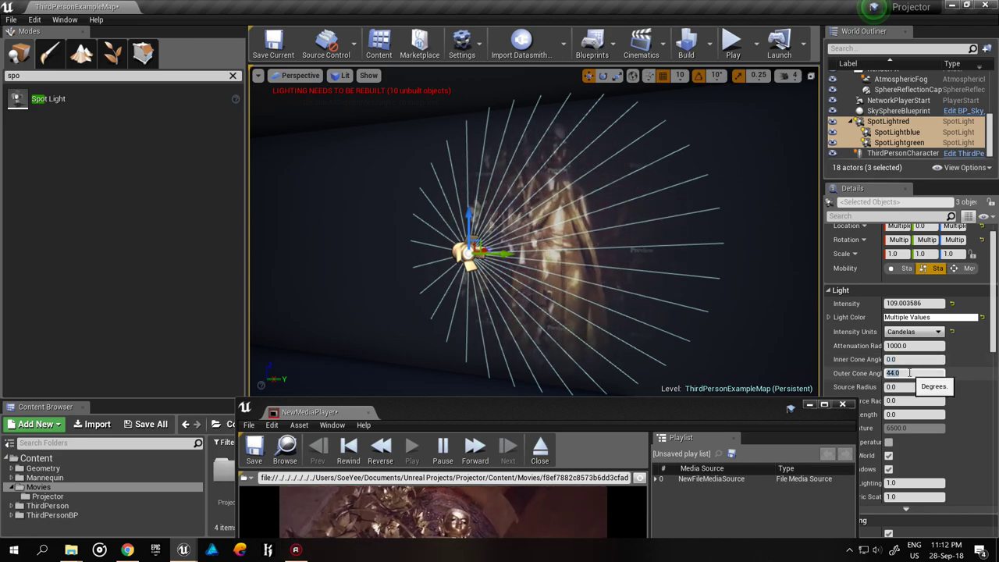
text(50)
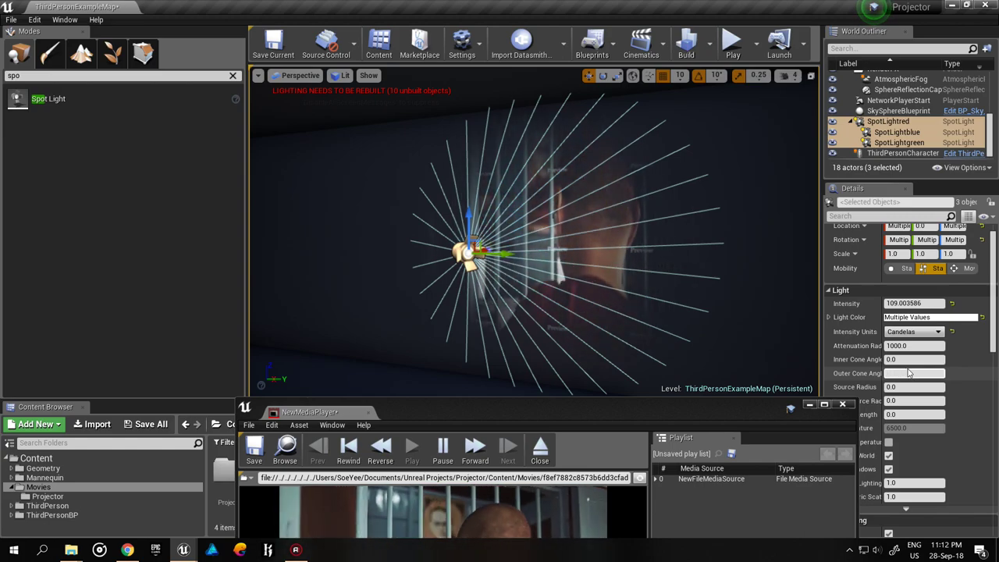
text(0)
click(910, 360)
text(30)
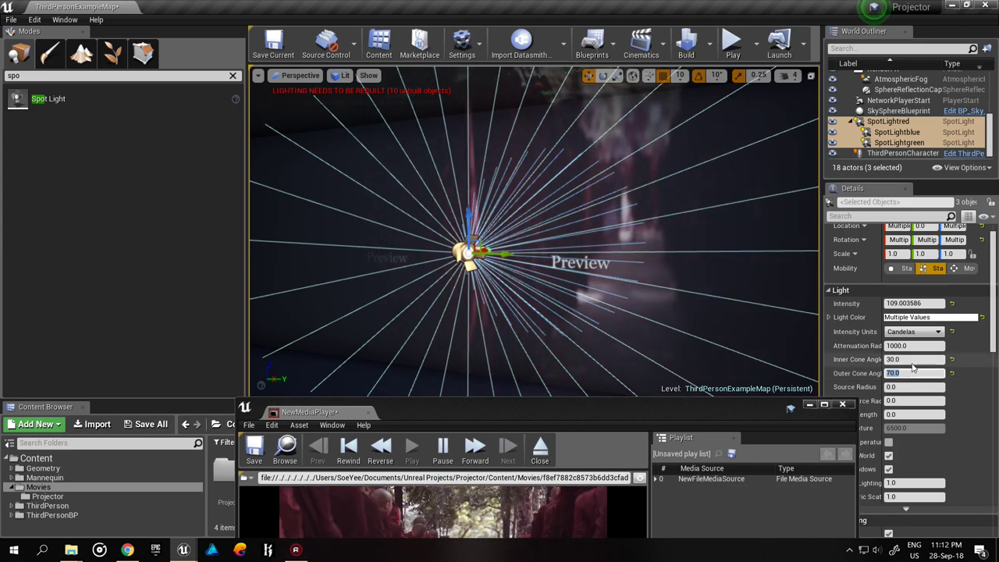
key(Tab)
text(6)
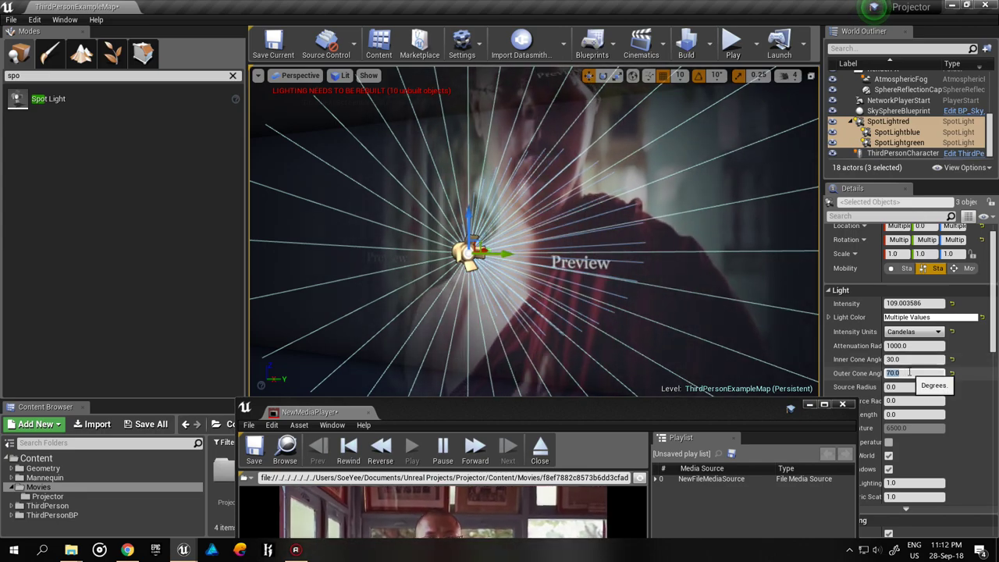
text(0)
key(shift+Tab)
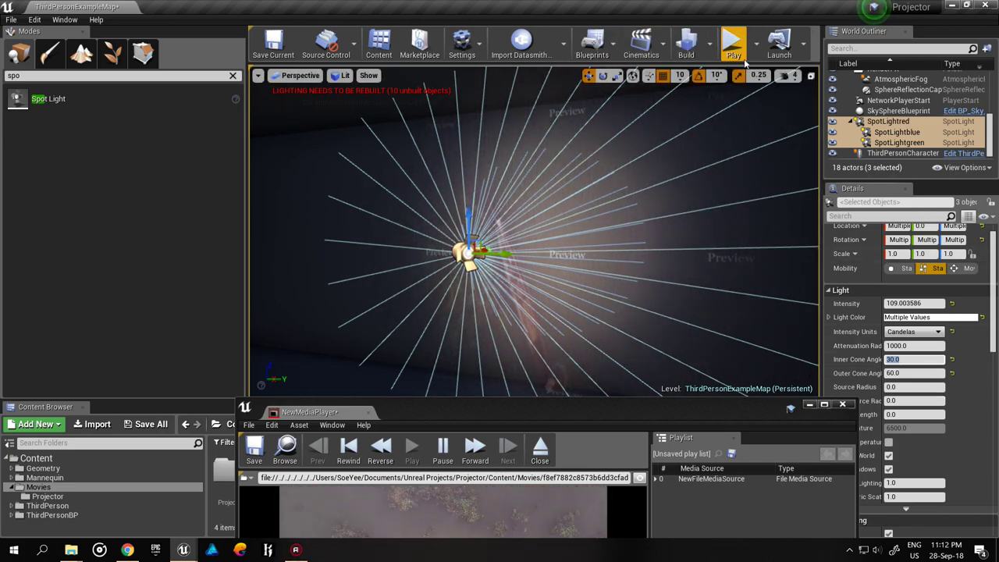
click(842, 404)
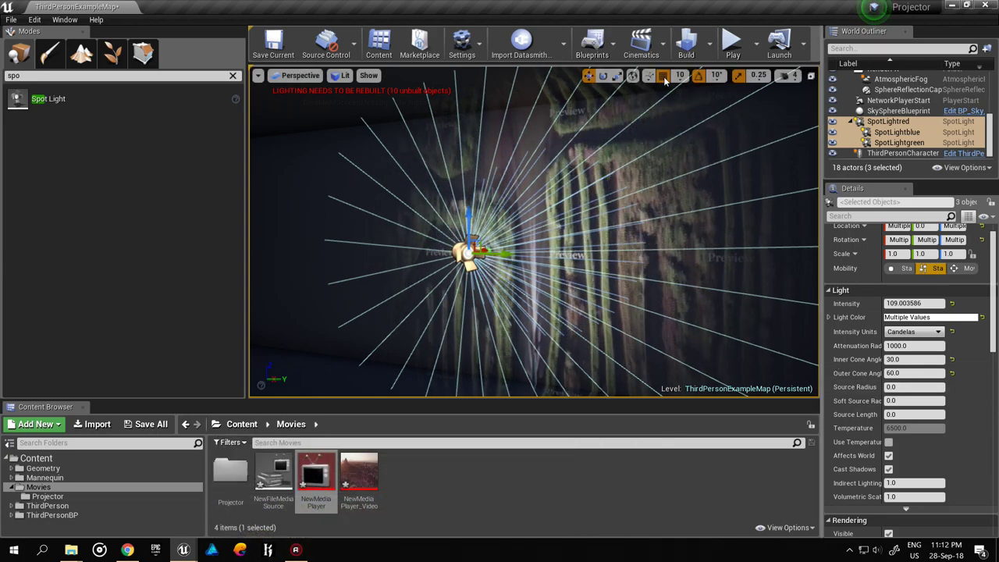
click(591, 45)
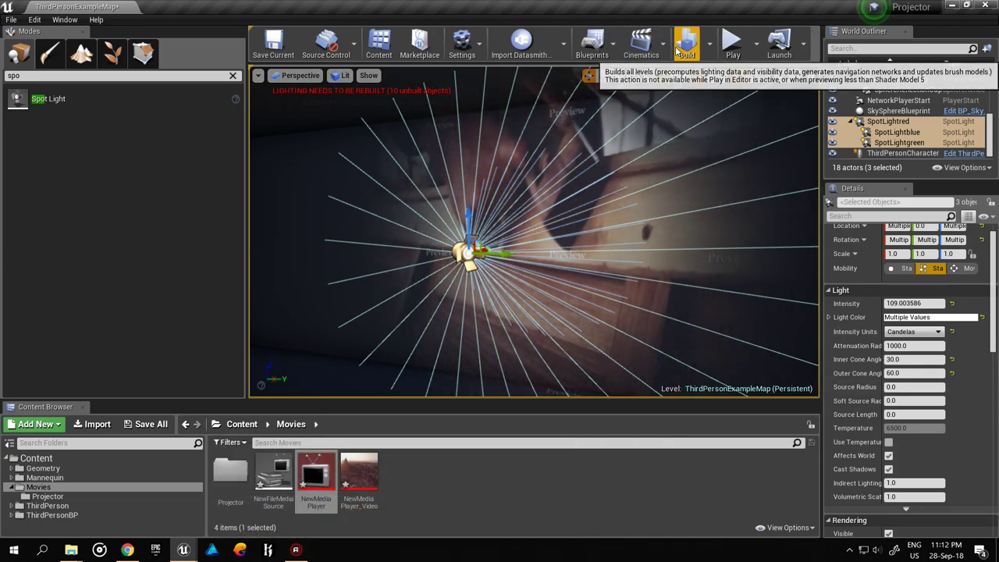
- Build the level's lighting, dismiss the message log, and go to the Blueprints toolbar menu
click(687, 48)
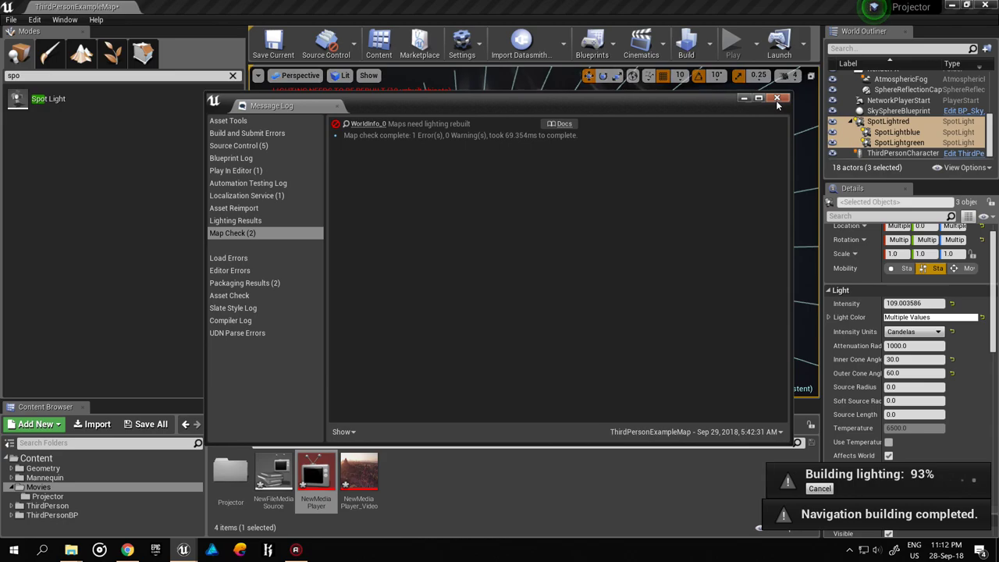
click(776, 100)
click(598, 45)
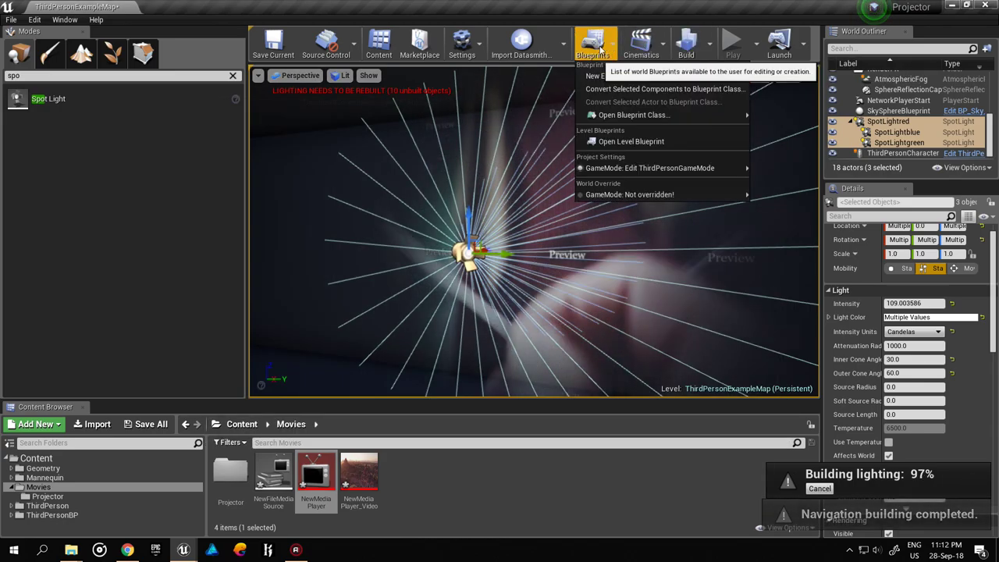
- Open the Level Blueprint full-screen and add an Event BeginPlay node to its event graph
click(652, 142)
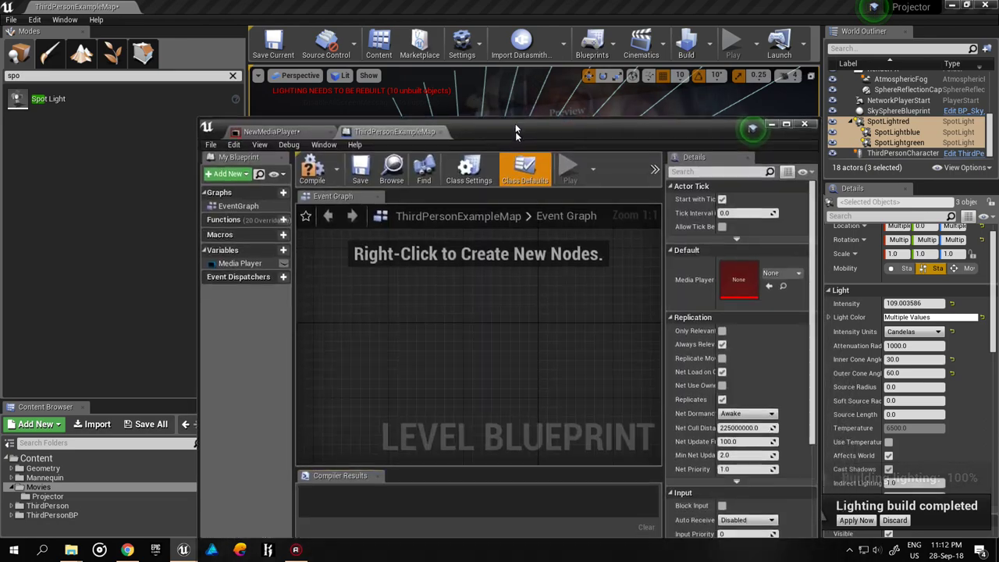
drag(515, 131, 548, 6)
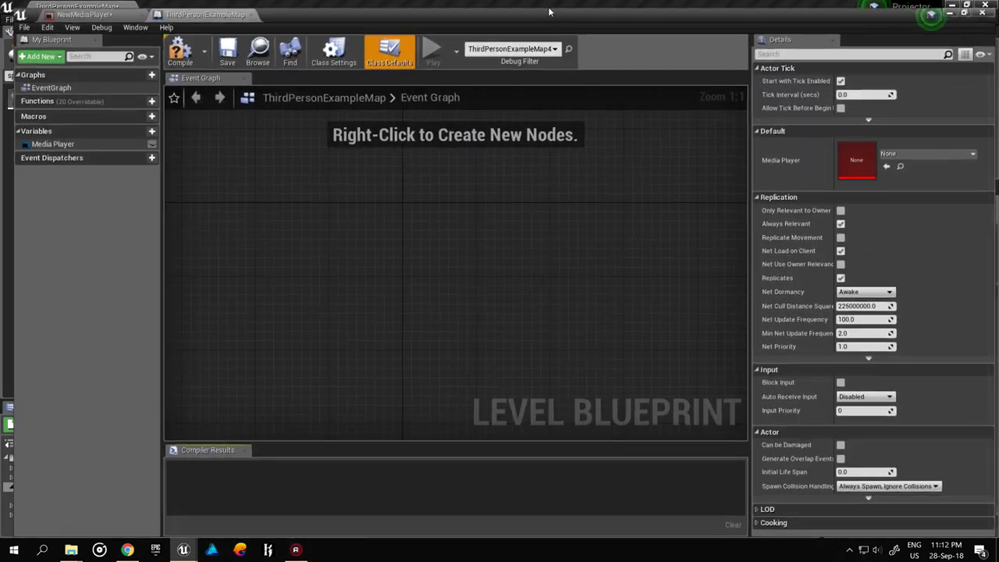
right_click(283, 220)
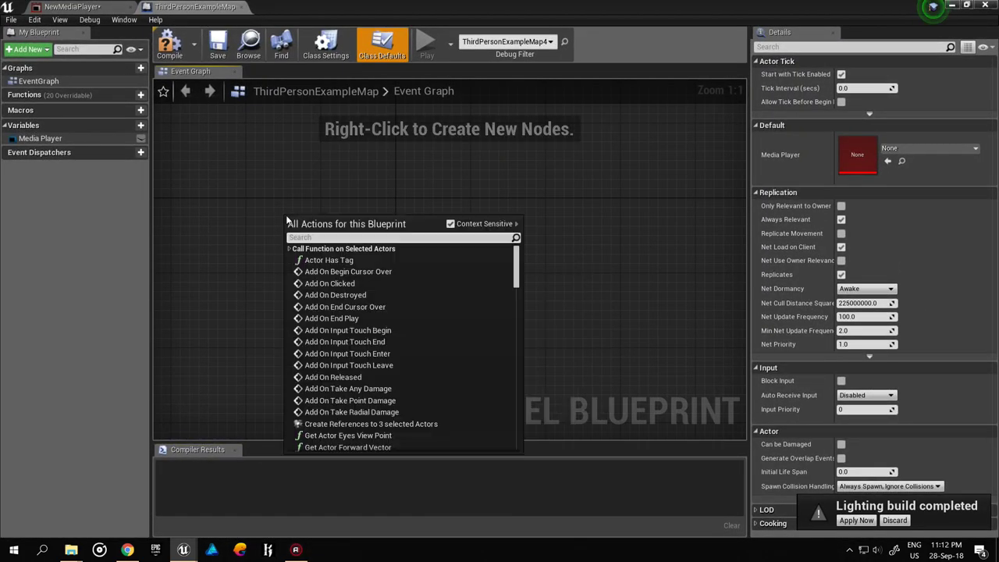
text(even)
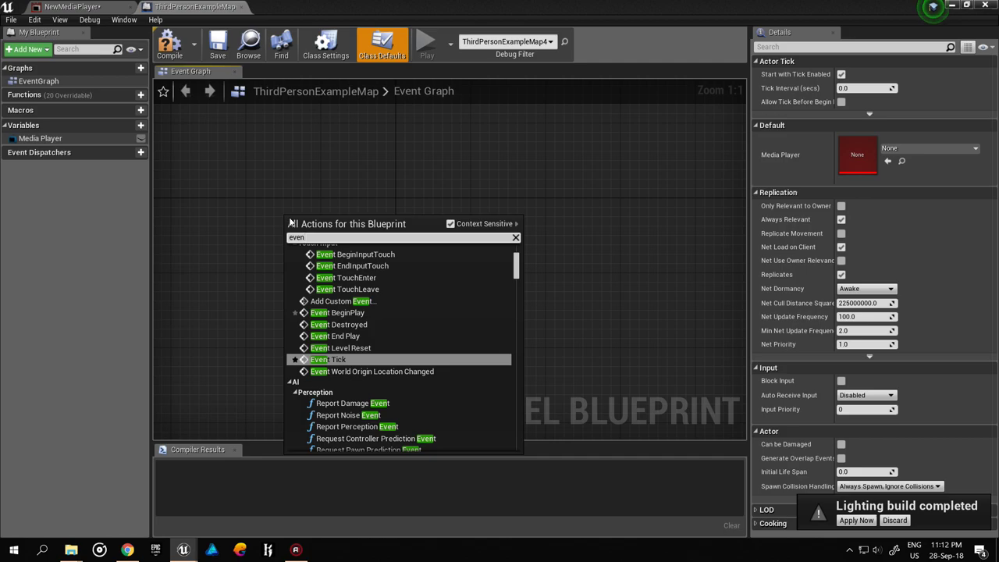
key(Up)
key(Up)
key(Up)
key(Up)
key(Return)
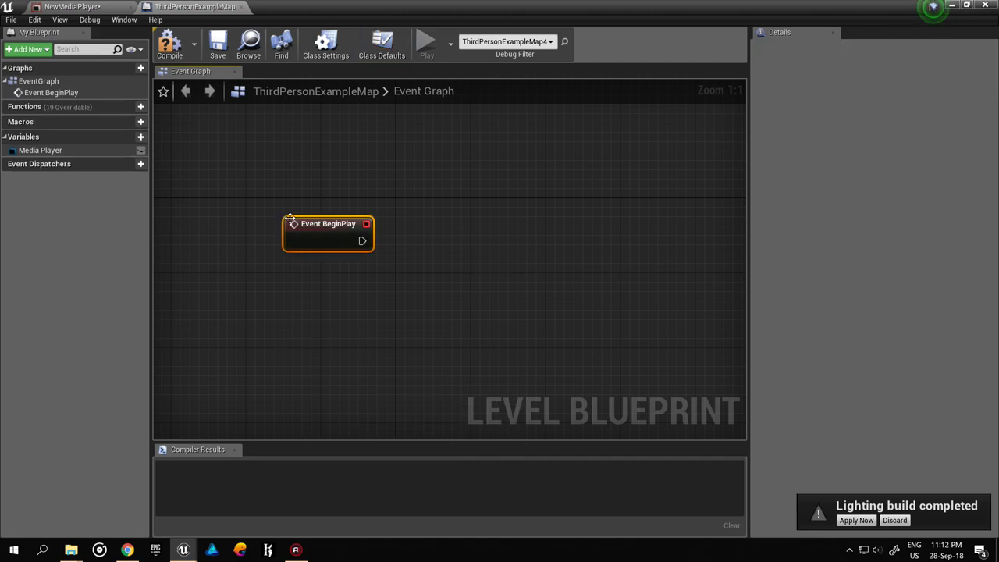
click(43, 149)
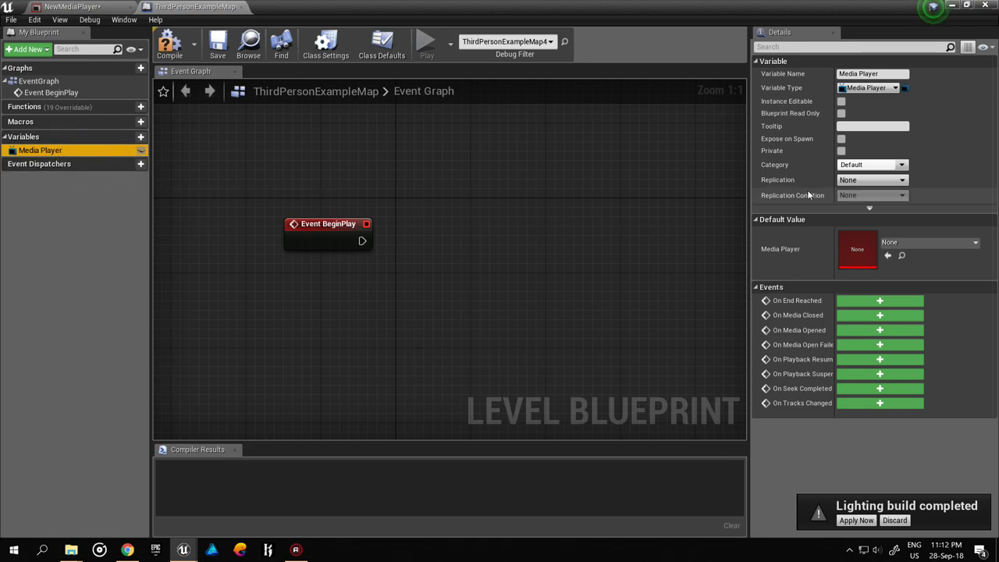
- Delete the old Media Player variable and add MediaPlayer typed as a Media Player object reference
key(Delete)
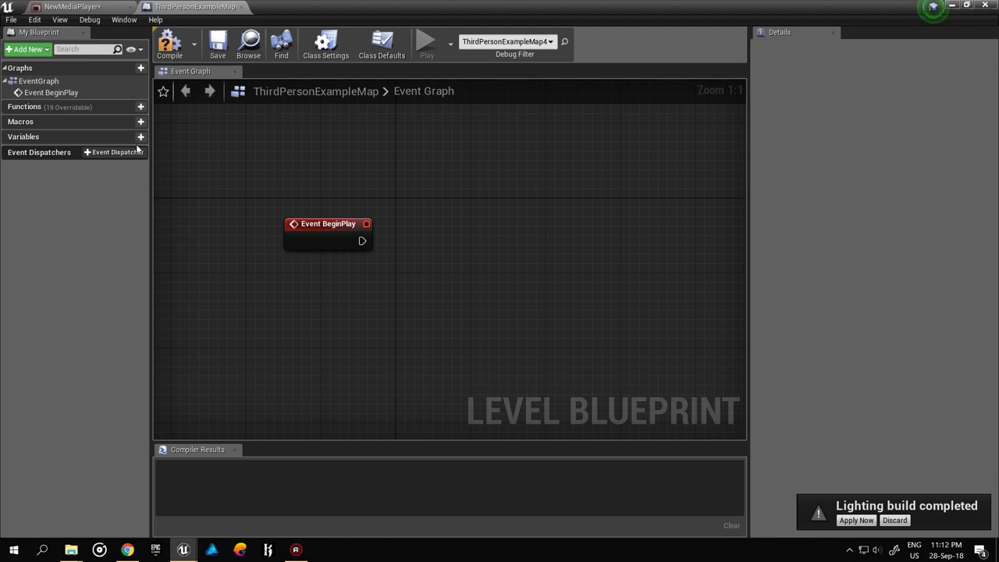
click(140, 138)
text(MediaPlayer)
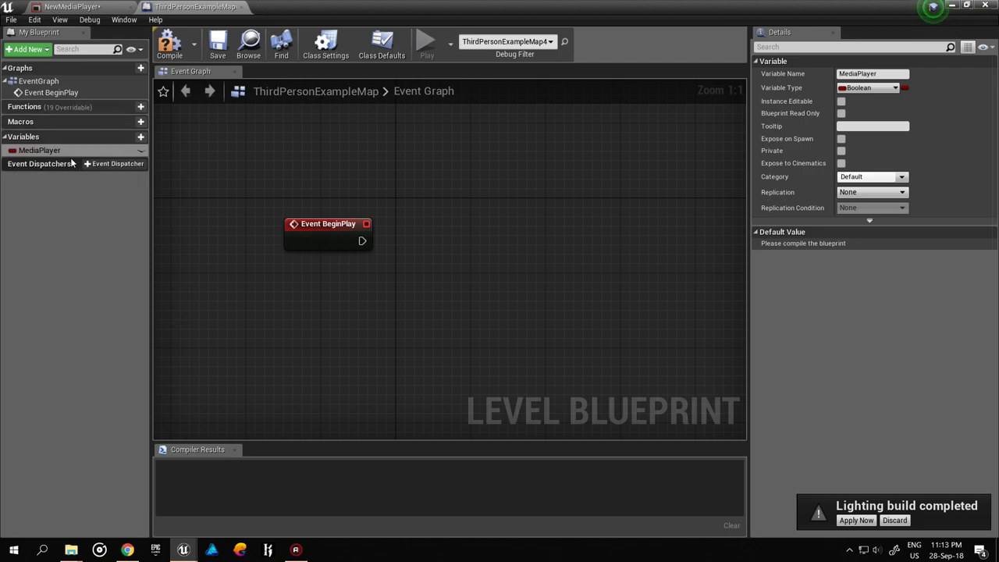
click(895, 88)
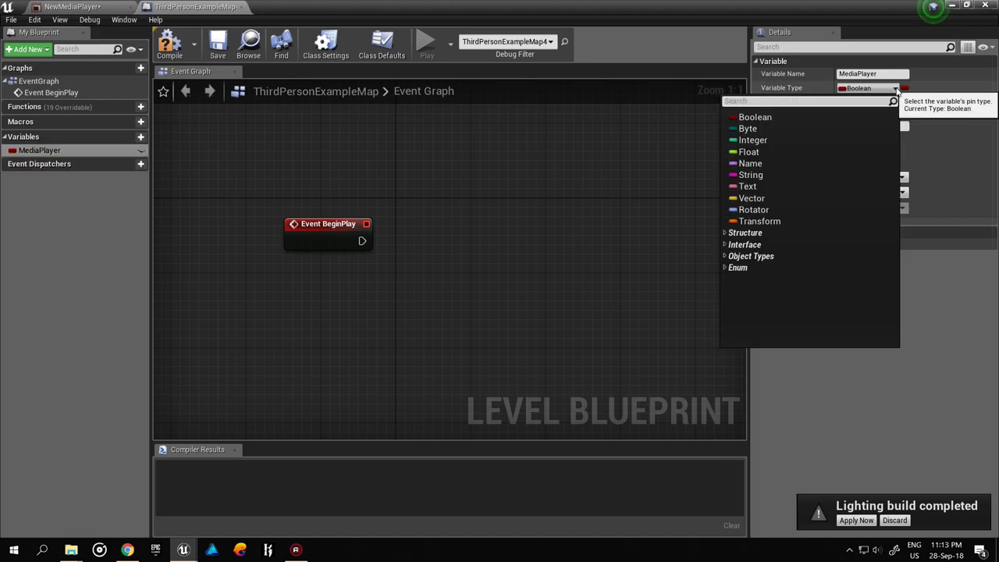
text(m)
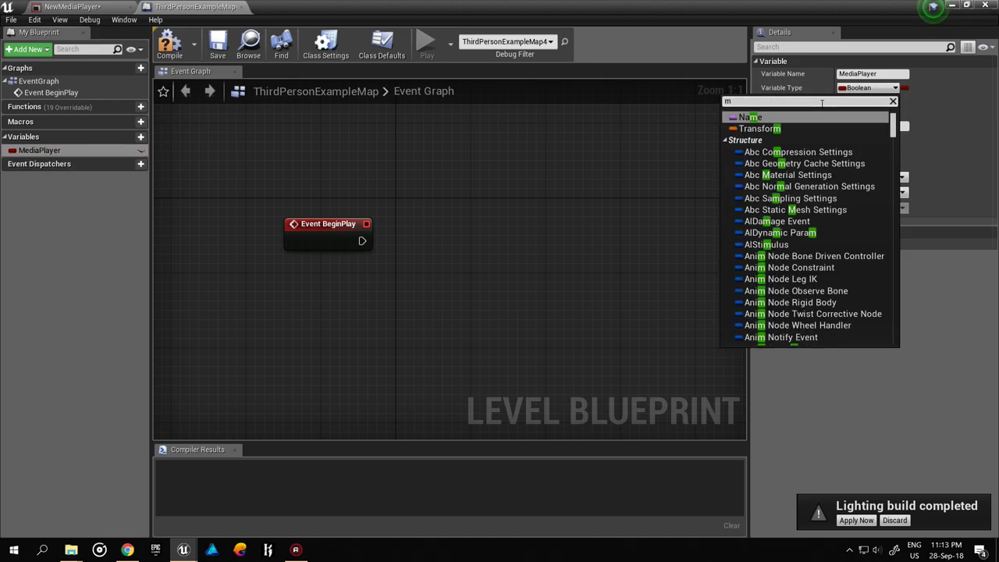
text(edia)
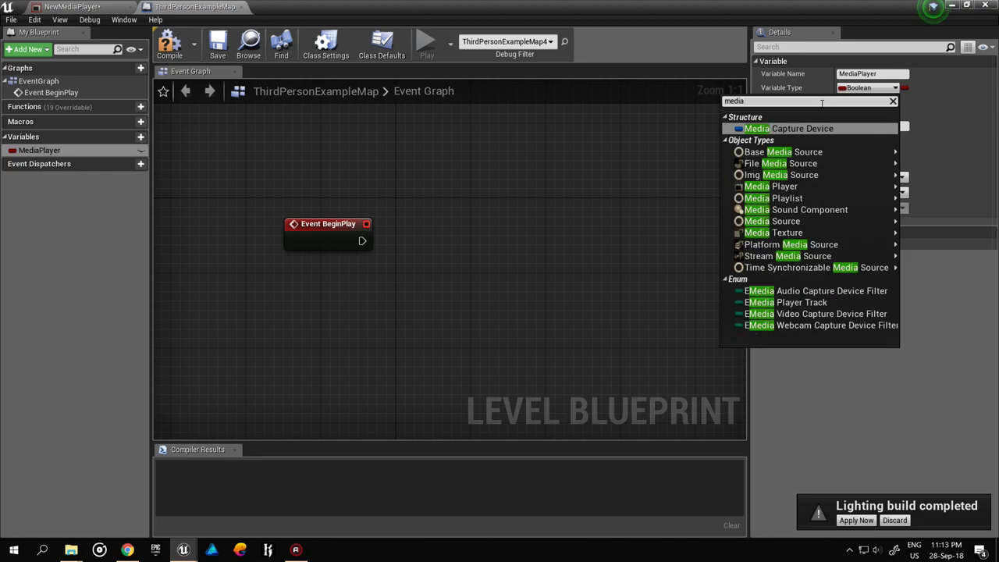
mouse_move(808, 148)
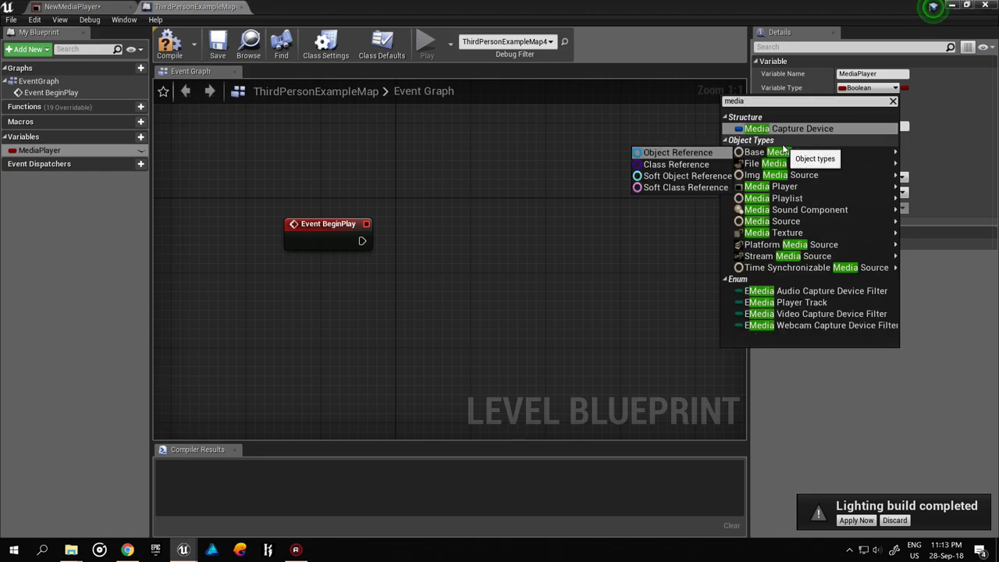
click(812, 186)
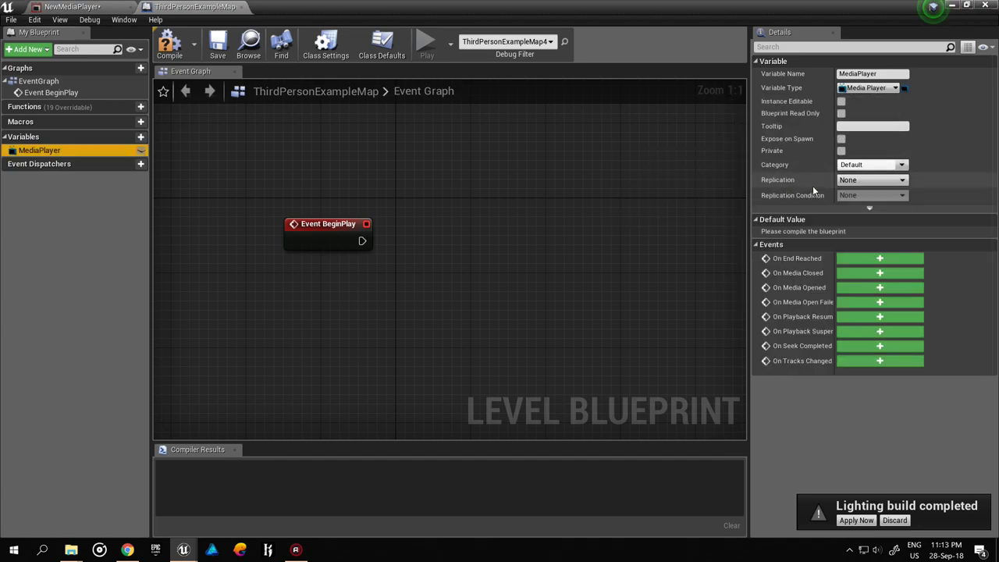
- Place a Get node for the MediaPlayer variable in the event graph
click(687, 365)
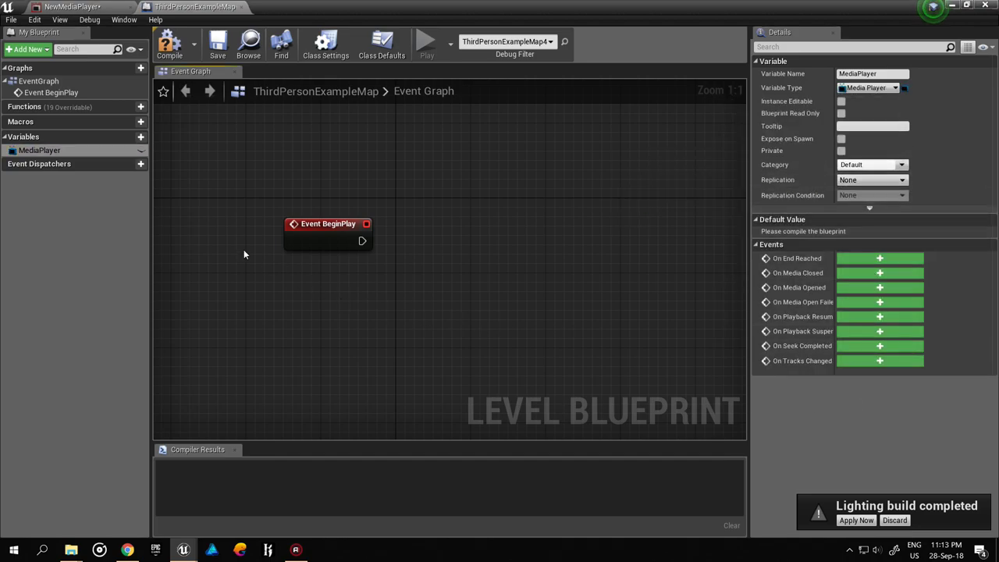
drag(73, 151, 333, 314)
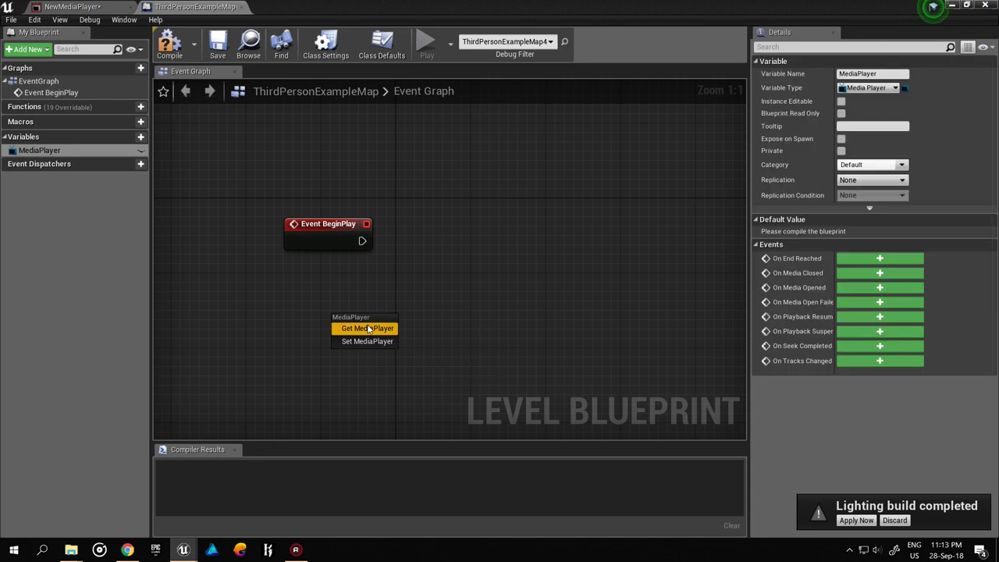
click(368, 329)
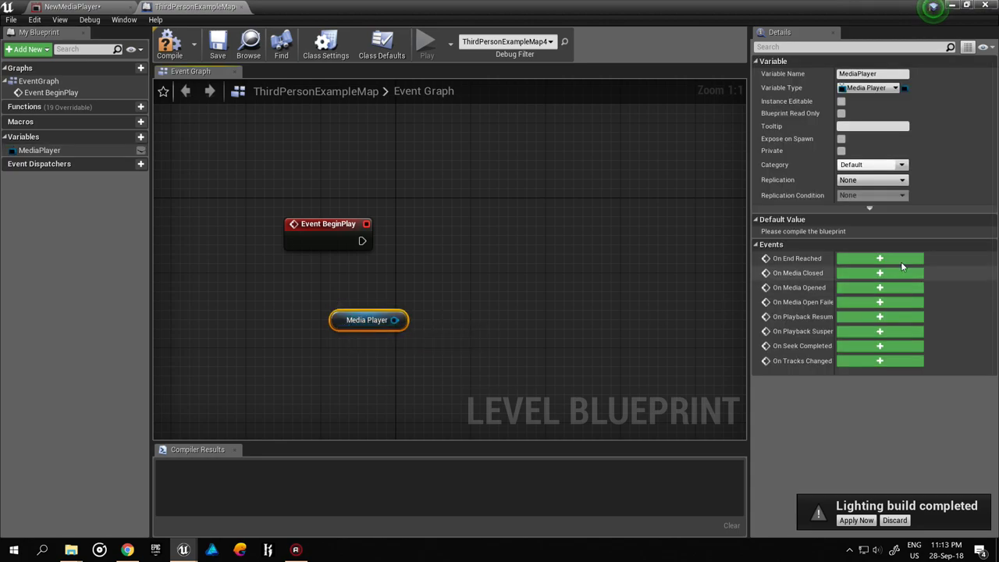
click(463, 364)
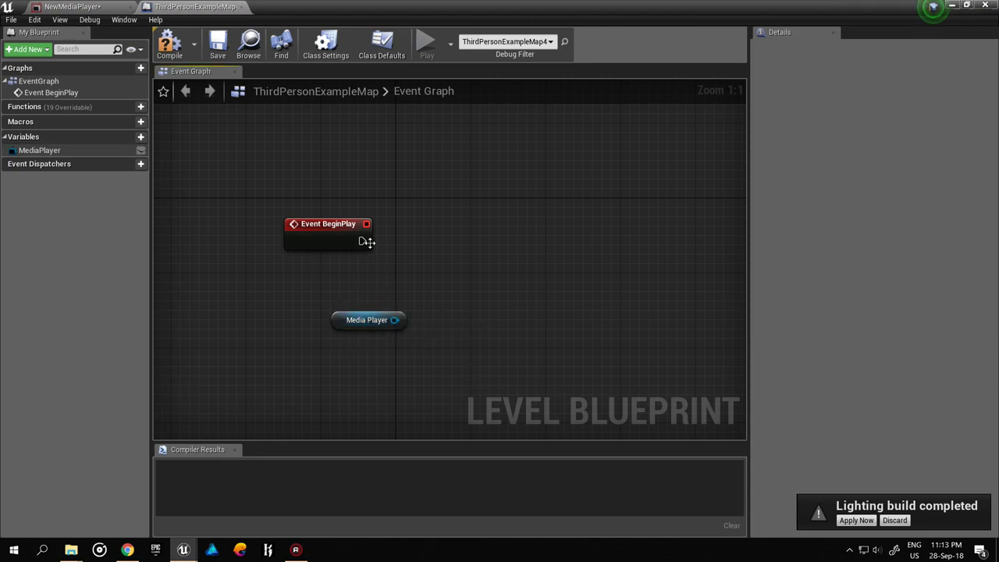
click(365, 321)
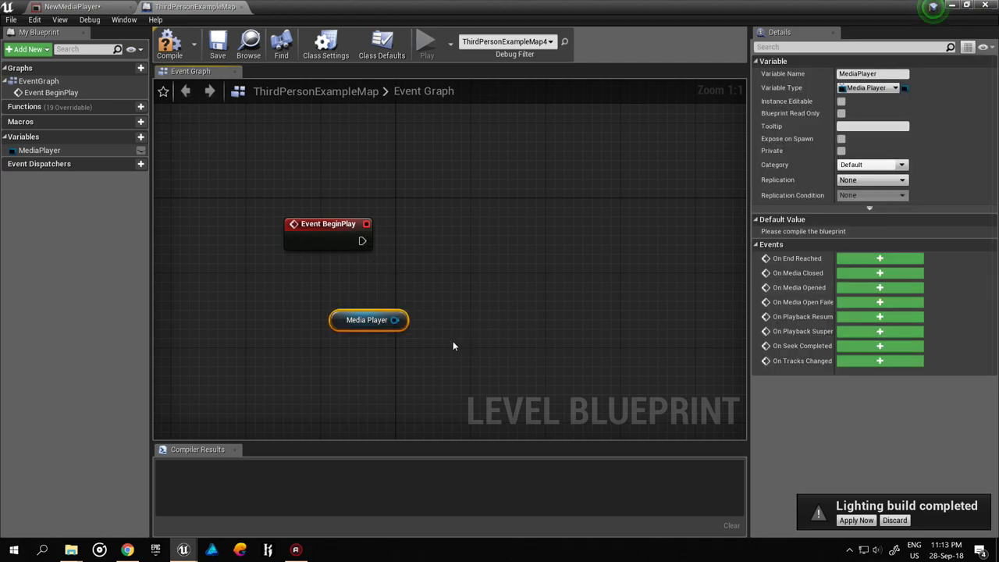
- Add an Open Source node targeting MediaPlayer with NewFileMediaSource as its media source
drag(400, 320, 484, 279)
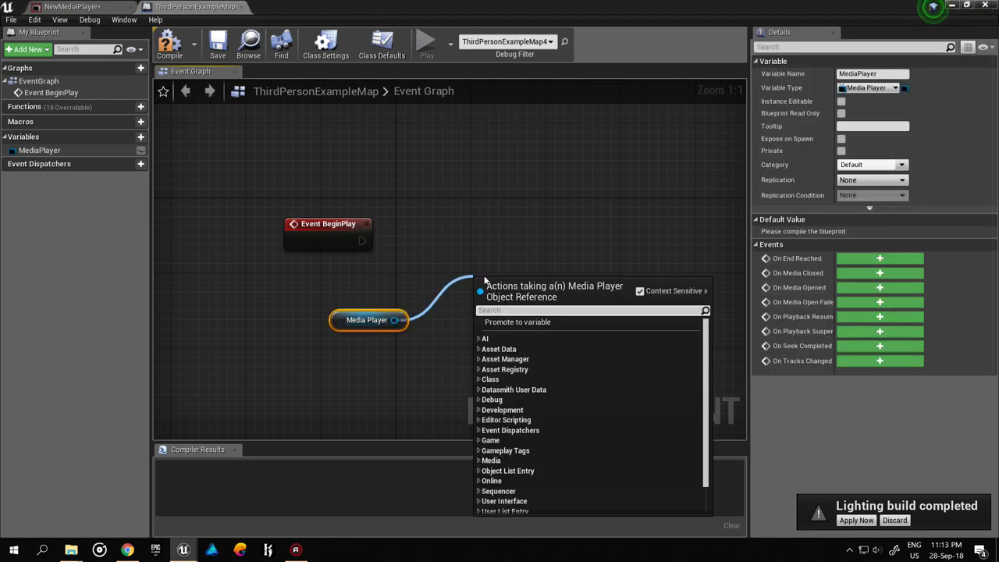
text(opr)
key(BackSpace)
text(en)
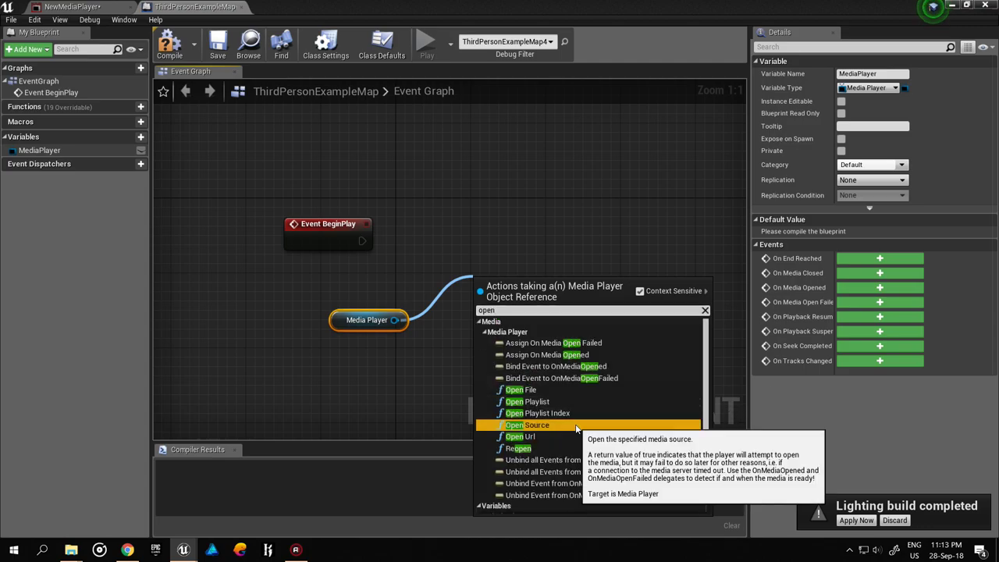
click(538, 425)
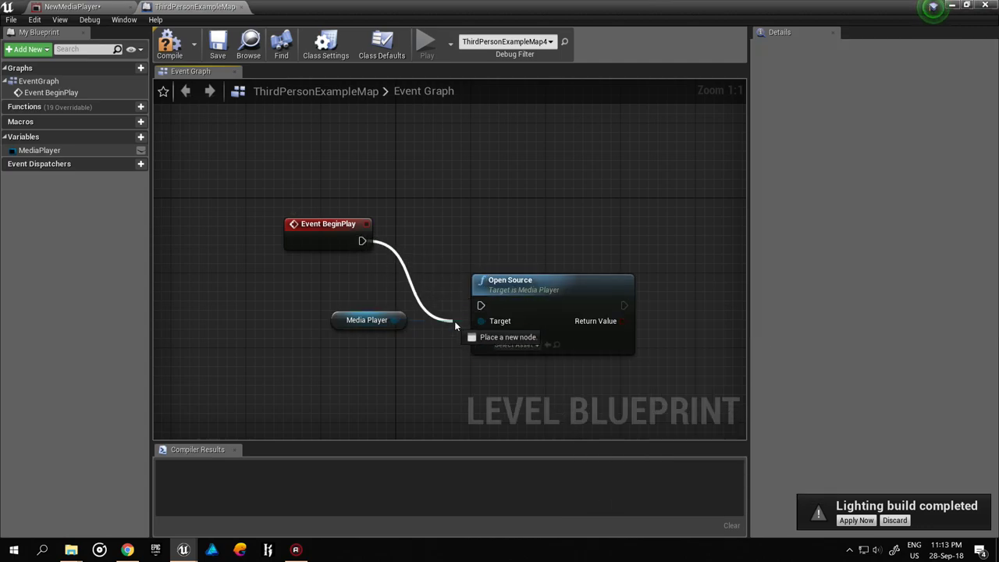
click(534, 349)
click(534, 390)
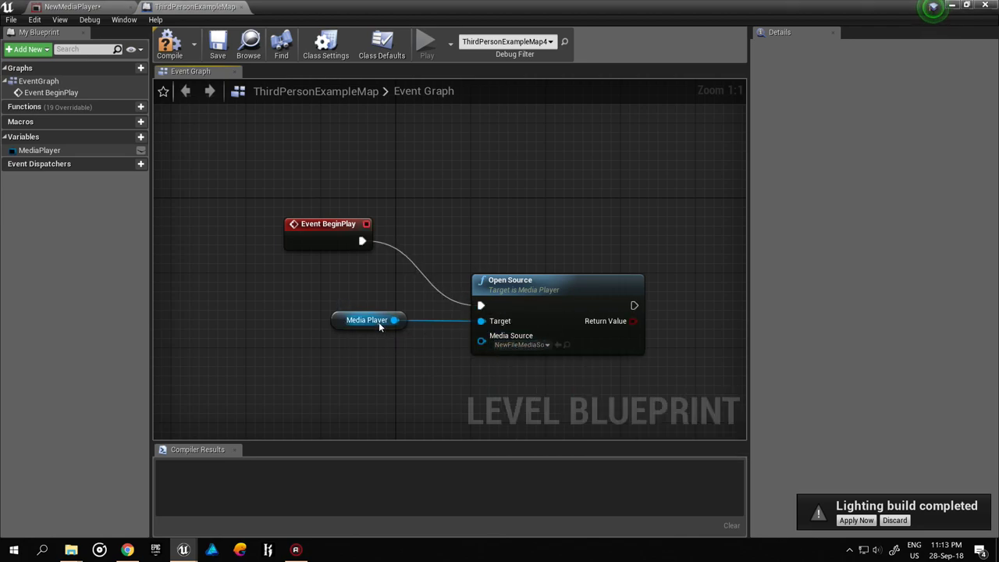
click(340, 320)
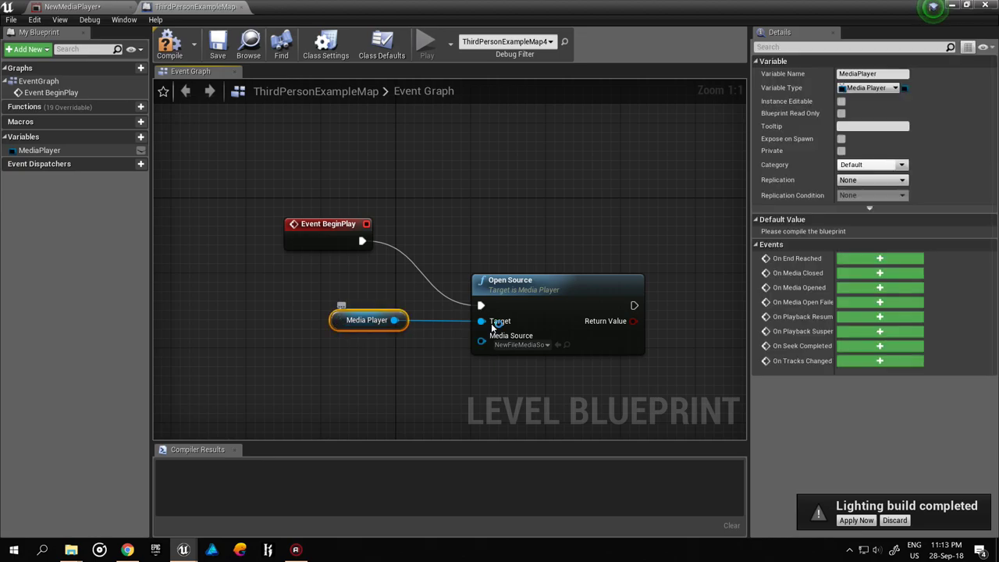
click(465, 375)
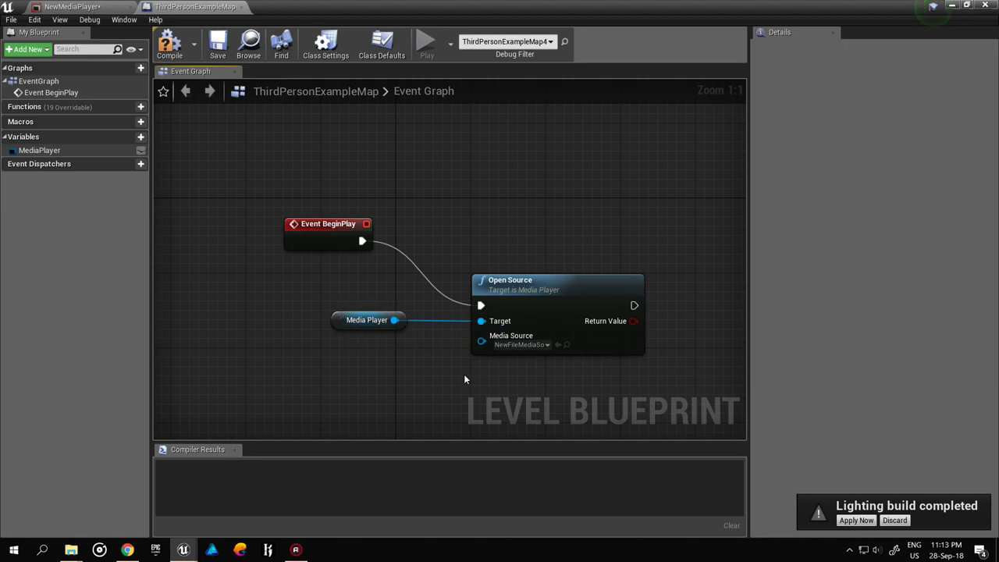
click(344, 322)
- Set the MediaPlayer variable's default value to NewMediaPlayer and recompile the Level Blueprint
click(174, 43)
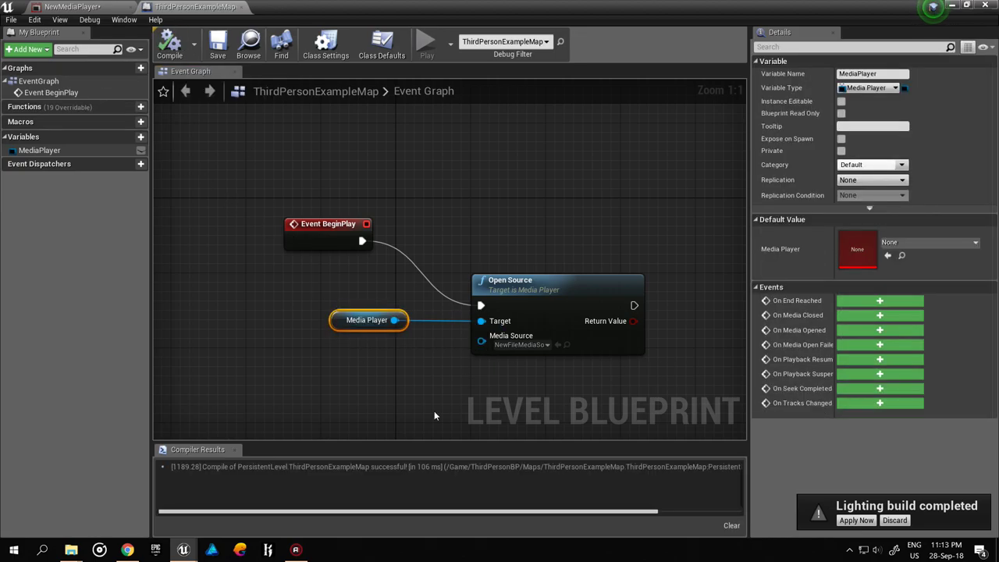
click(912, 243)
click(862, 357)
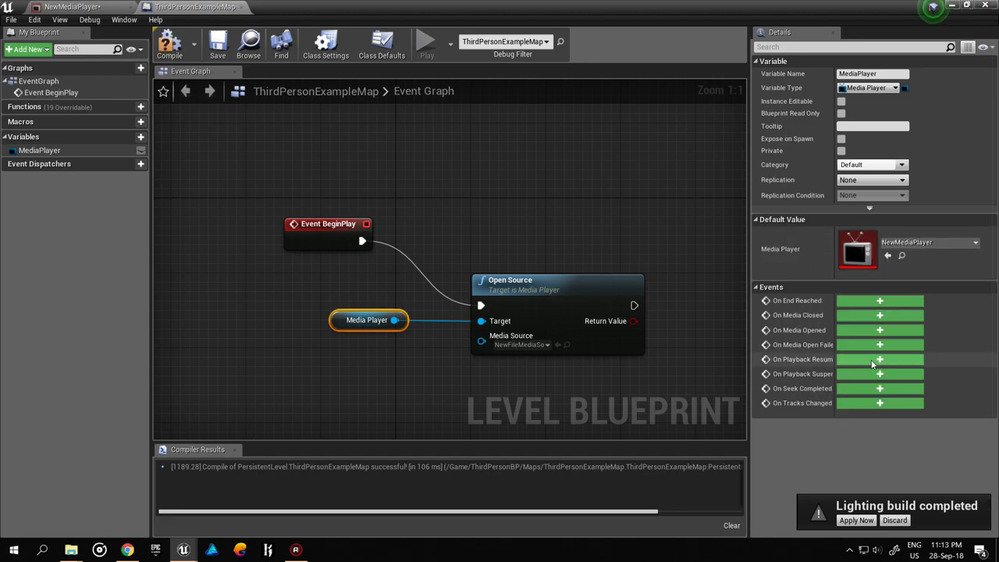
click(169, 43)
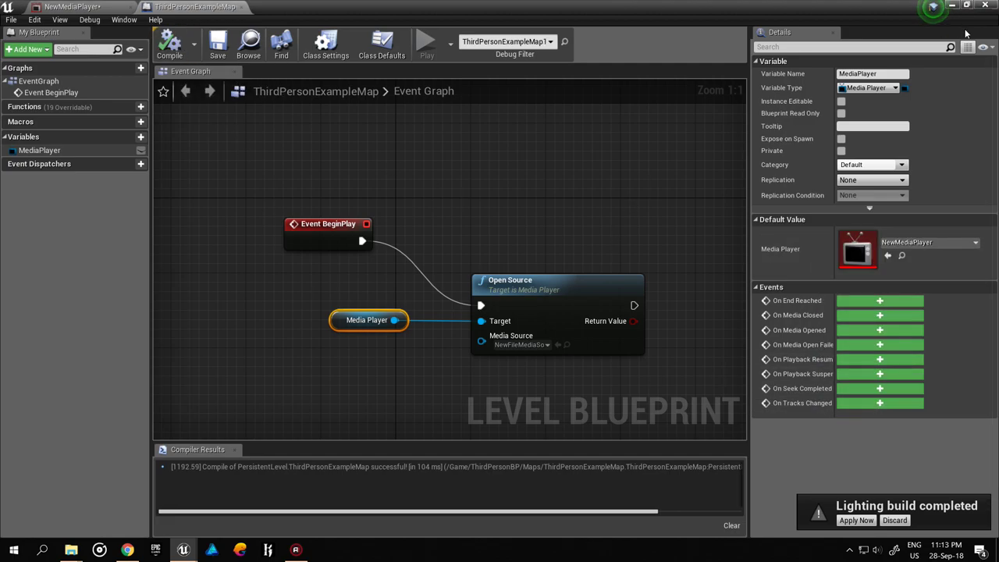
- Check the NewMediaPlayer video preview, then minimize the Level Blueprint window
click(97, 6)
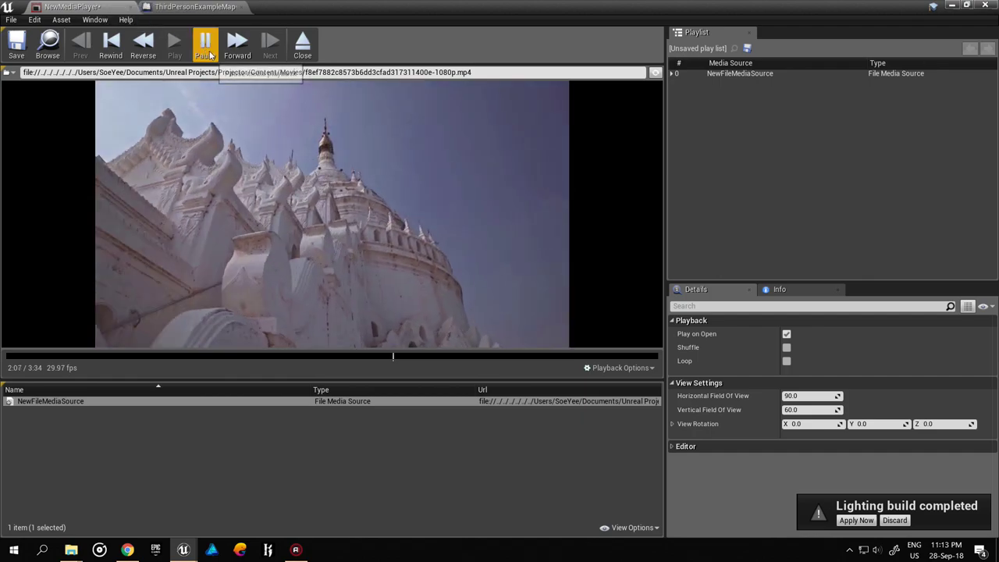
click(181, 5)
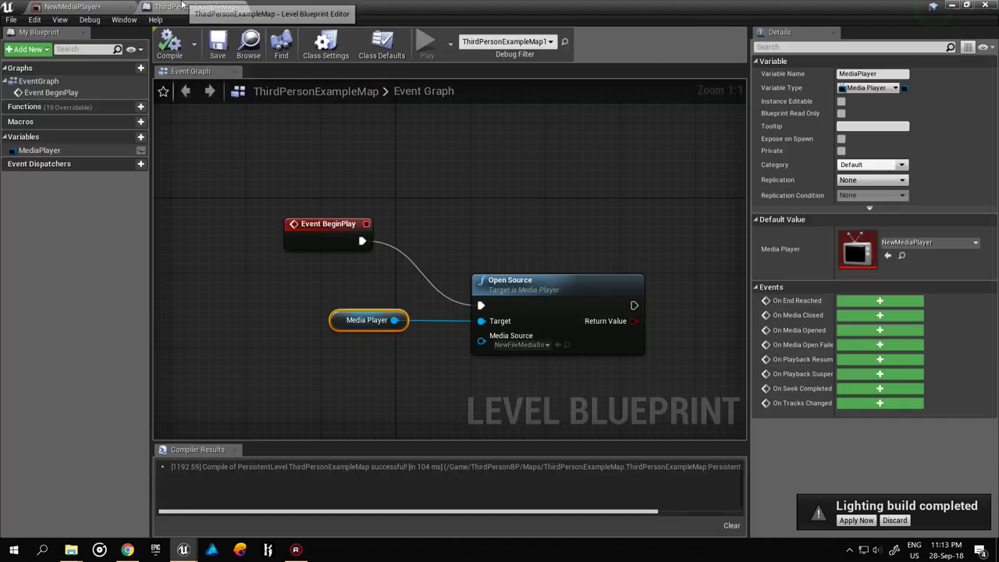
click(950, 5)
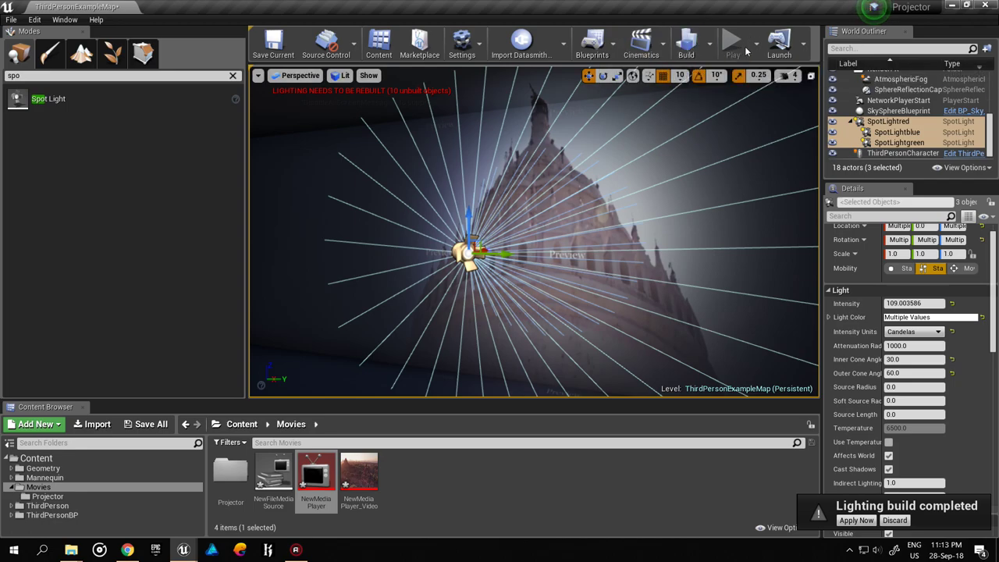
- Rebuild the level's lighting, dismiss the map check log, and apply the finished build
click(691, 46)
click(776, 97)
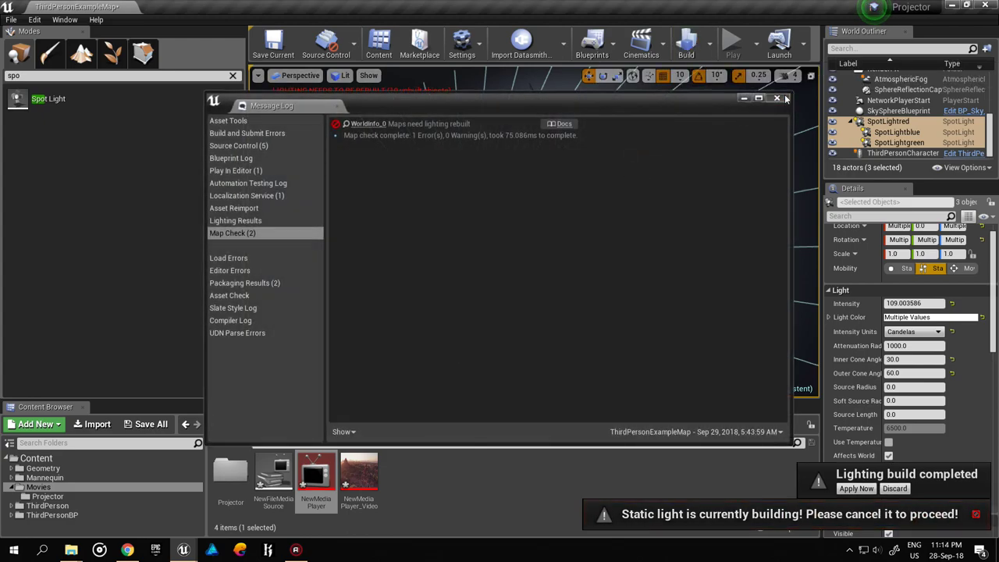
click(858, 489)
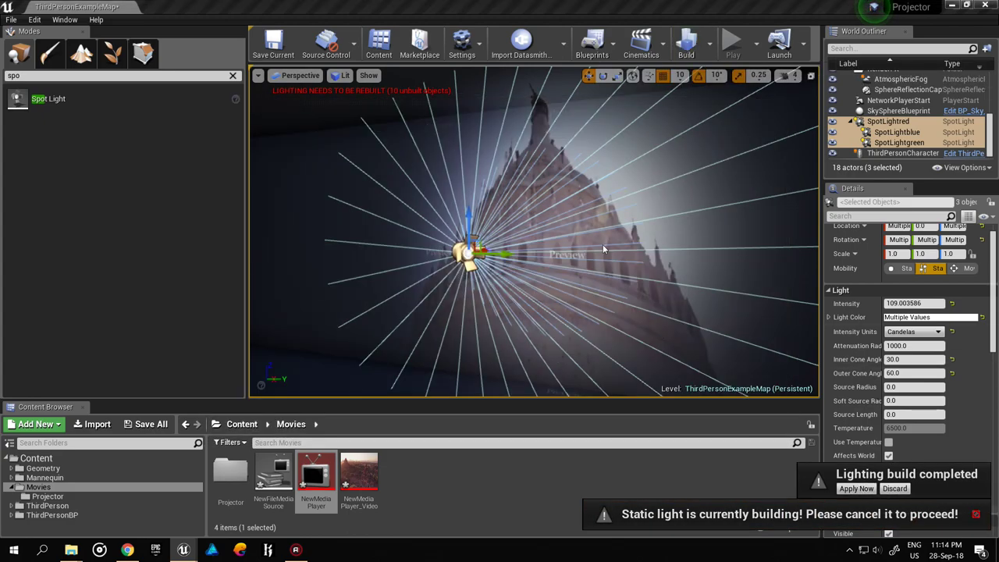
- Play-test the level to see the video projected onto the wall, then stop
mouse_move(577, 247)
mouse_down()
mouse_move(593, 249)
mouse_move(578, 234)
mouse_move(546, 250)
mouse_up()
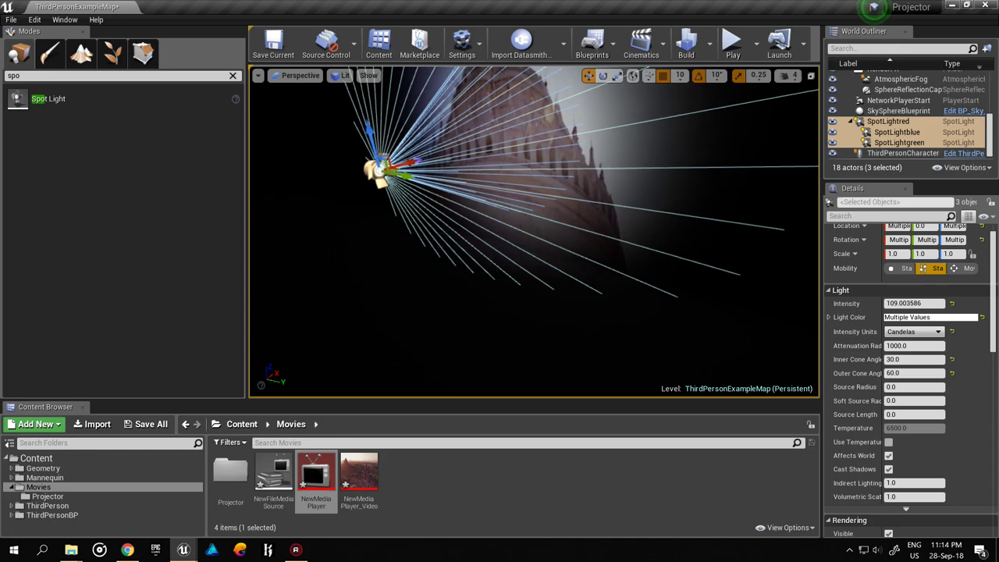
drag(546, 250, 531, 235)
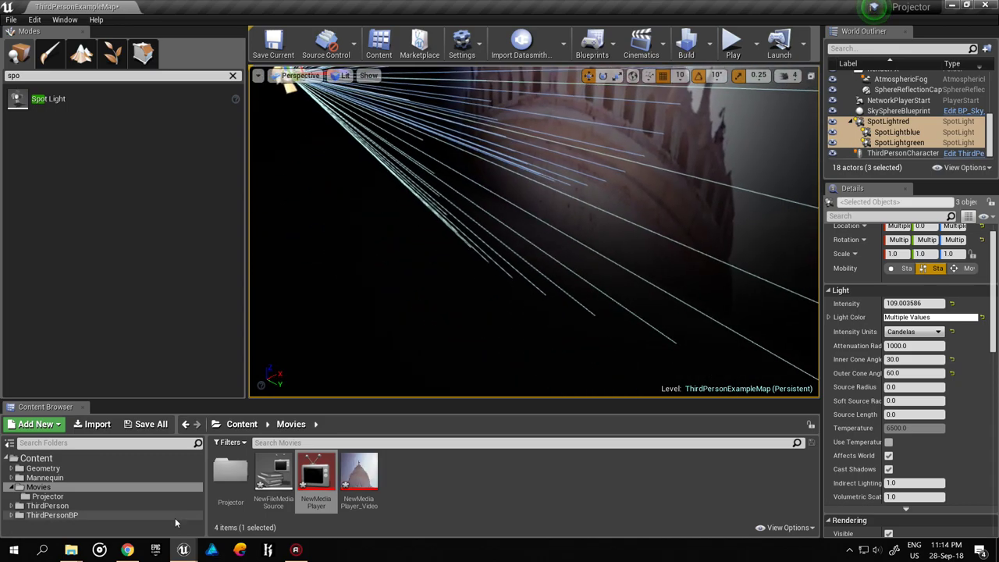
right_click(122, 553)
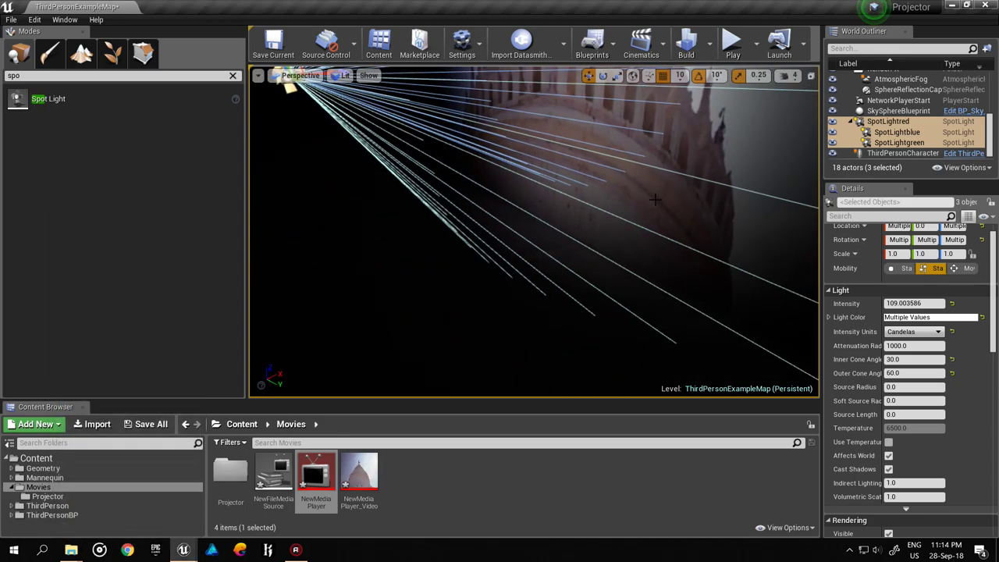
click(733, 48)
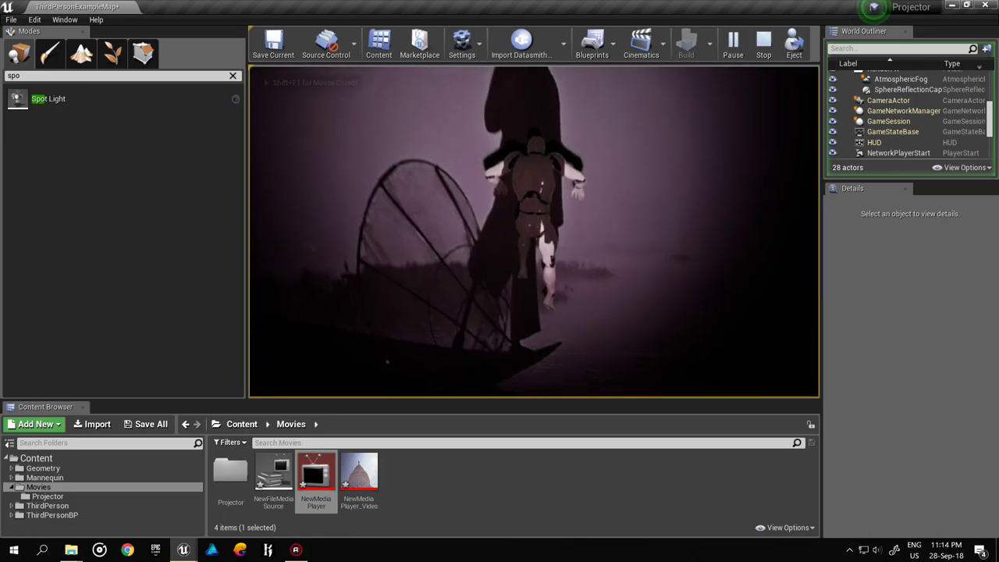
key(Escape)
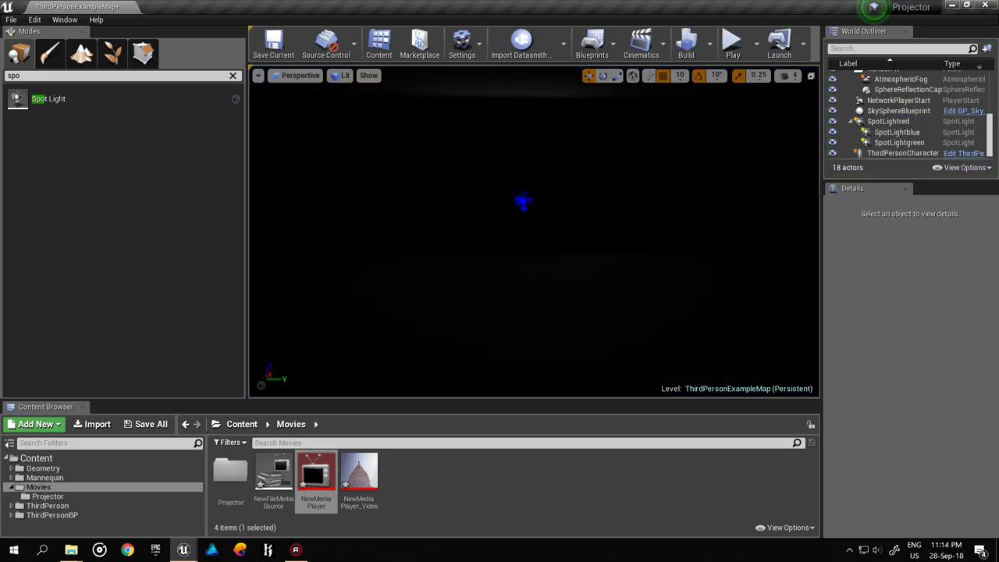
click(396, 234)
- Add a Media Sound component to Wall7
scroll(472, 234, down, 5)
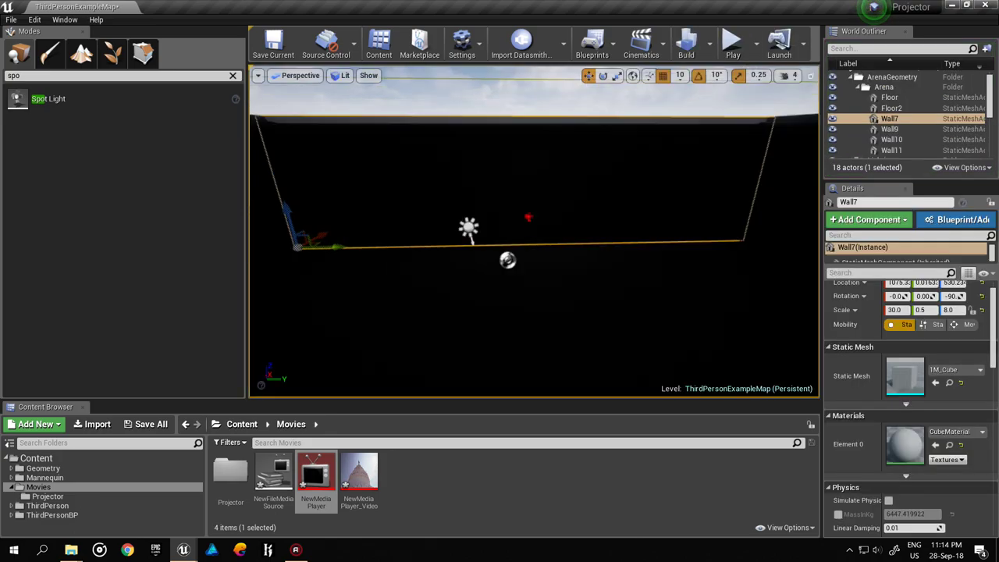
scroll(470, 237, up, 5)
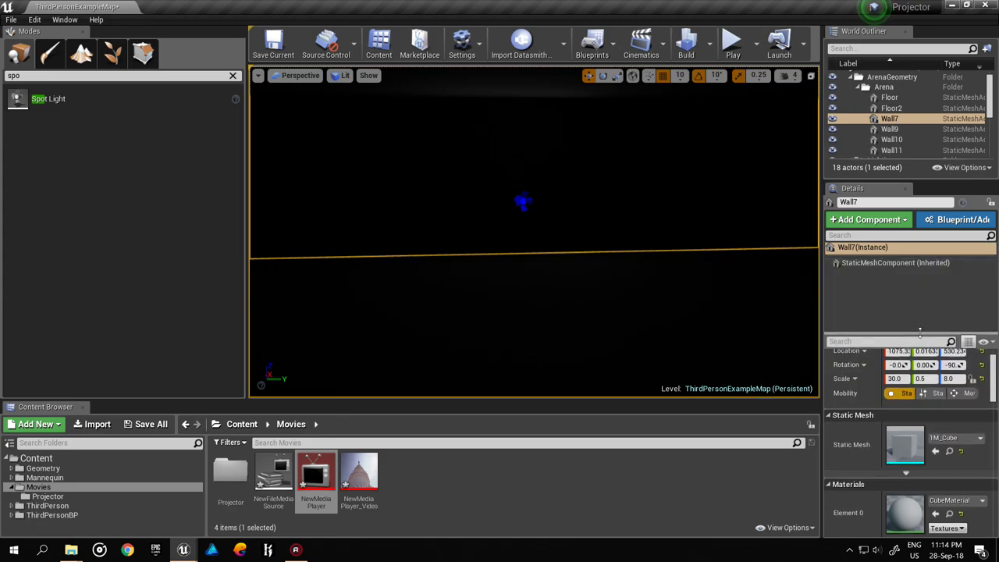
click(859, 220)
text(a)
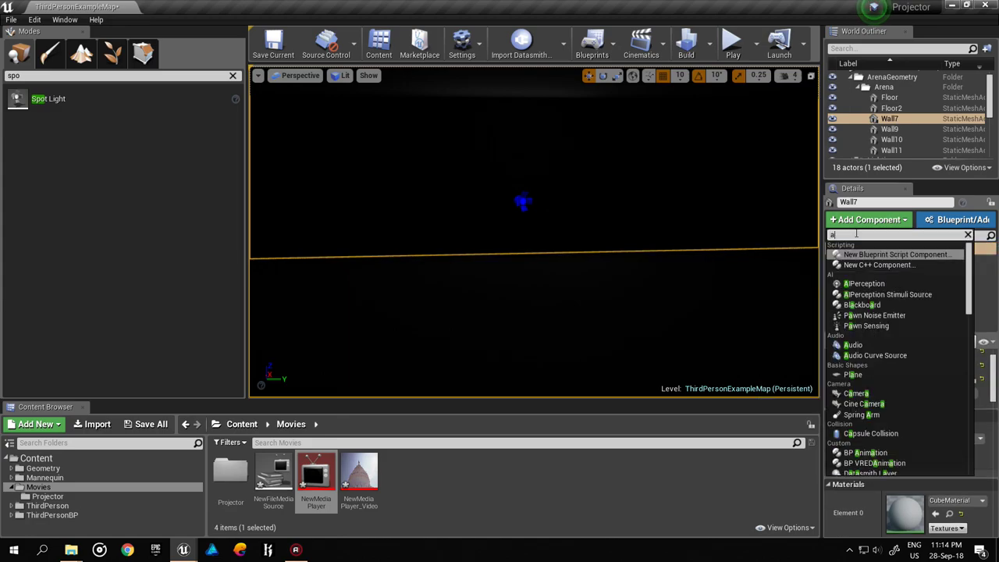
text(ff)
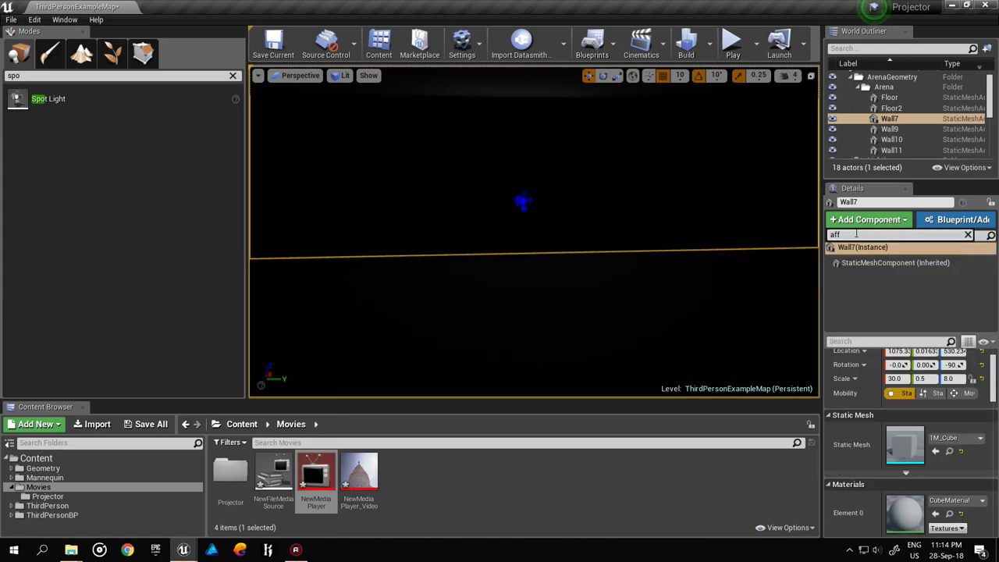
key(BackSpace)
key(BackSpace)
text(dd)
key(BackSpace)
key(BackSpace)
key(BackSpace)
text(s)
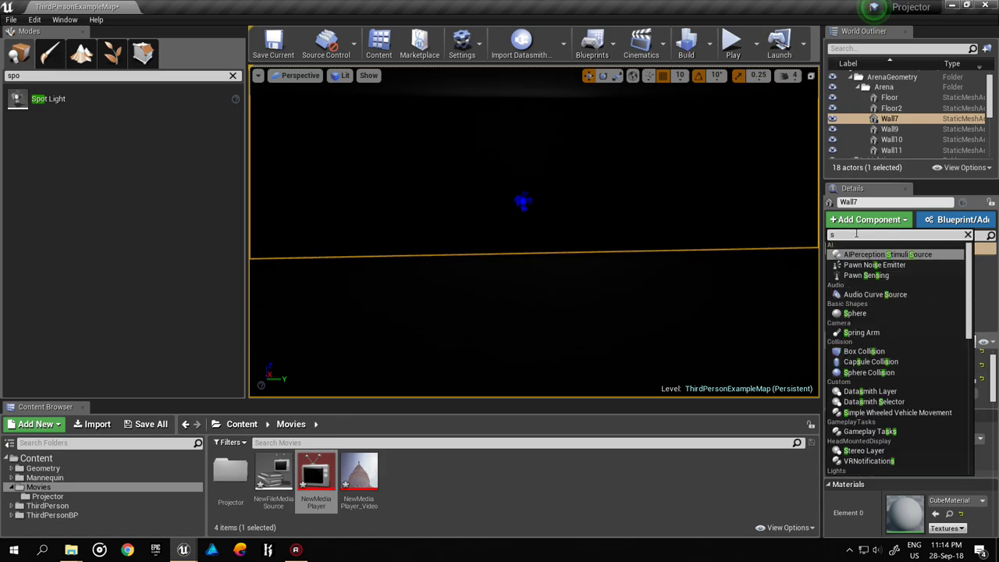
text(ound)
key(Return)
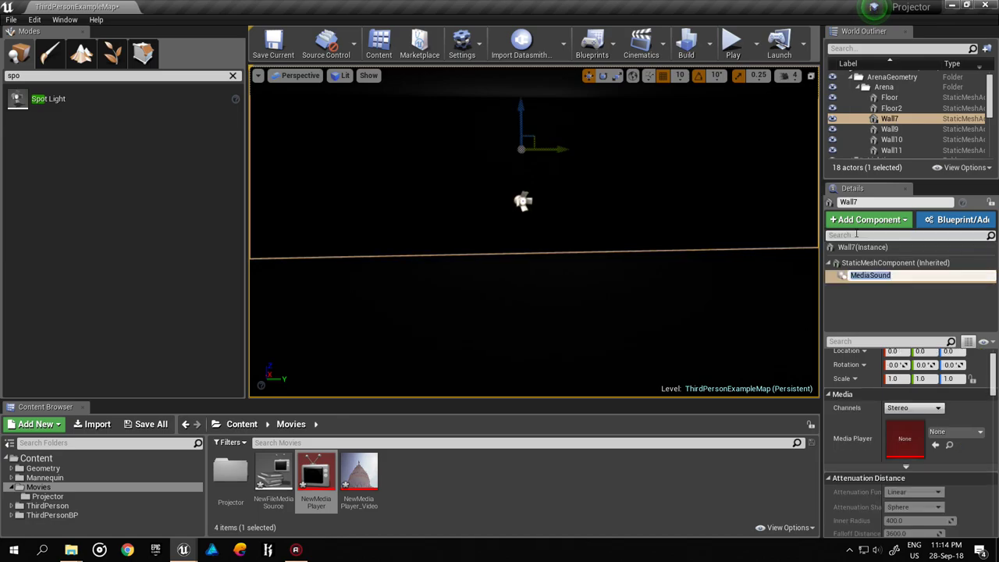
click(852, 276)
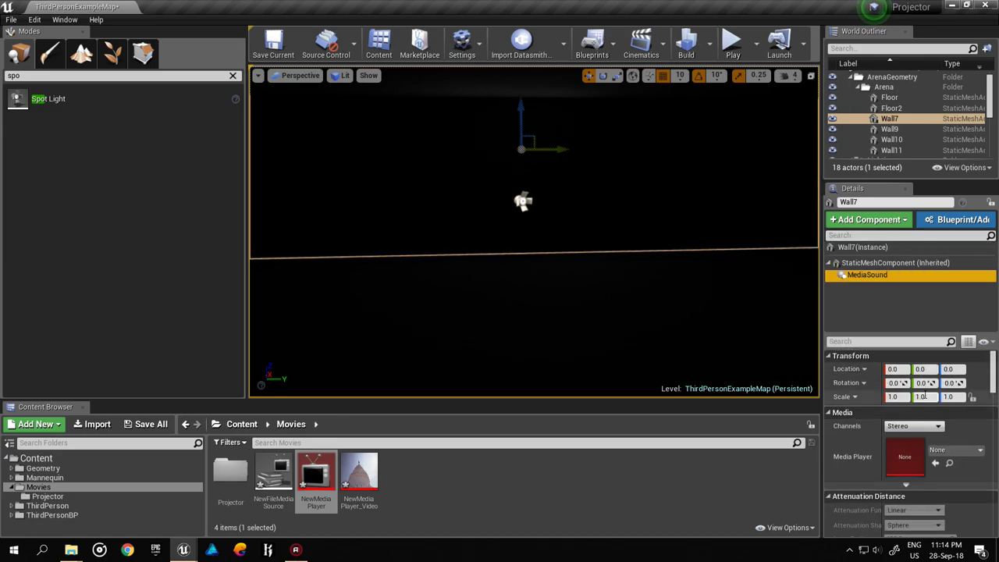
- Set the MediaSound component's Media Player to NewMediaPlayer
click(949, 449)
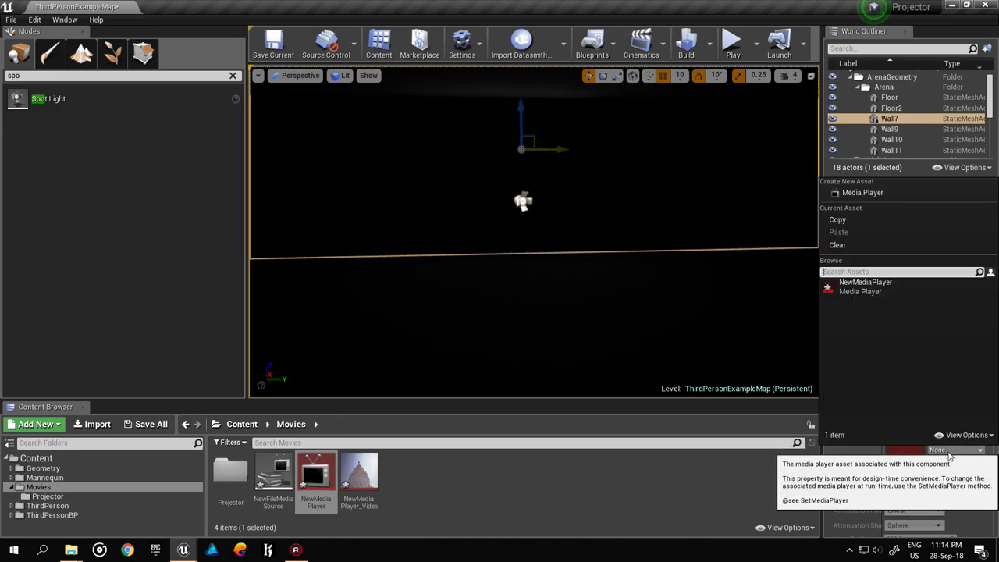
click(885, 291)
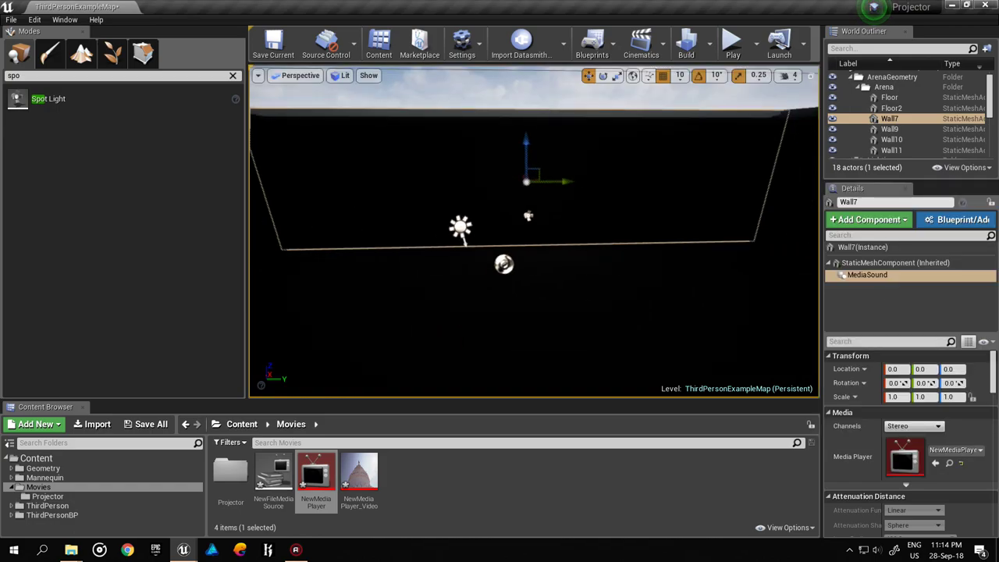
right_drag(546, 234, 468, 187)
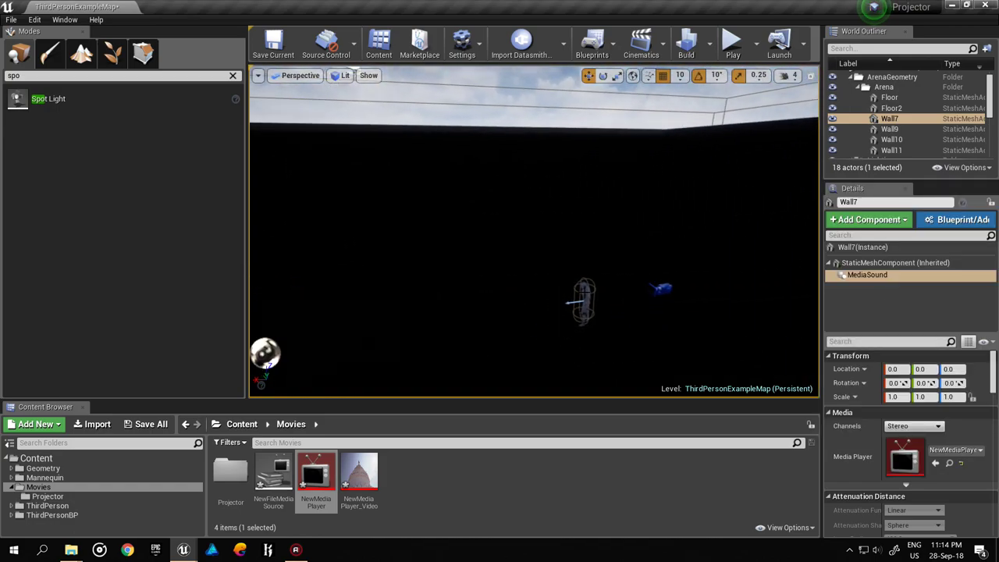
click(584, 296)
- Drag ThirdPersonCharacter along X to about 929.99 and play the level in the editor
drag(498, 311, 551, 280)
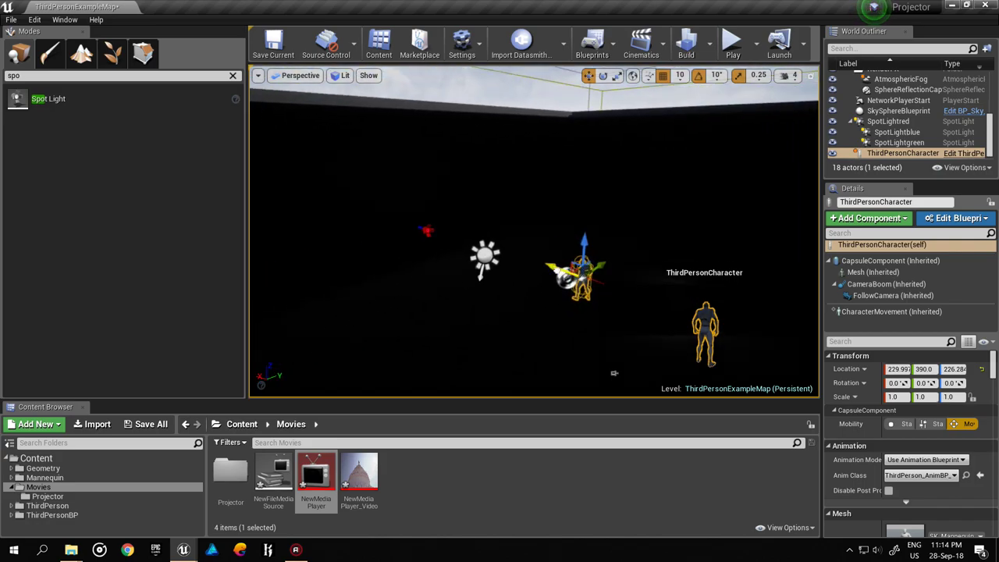
drag(555, 270, 466, 271)
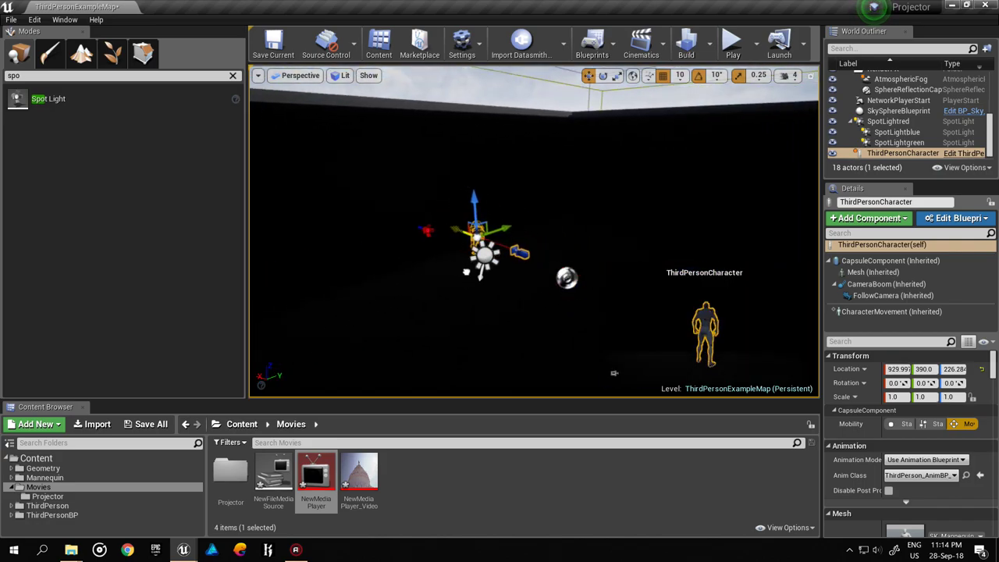
click(737, 61)
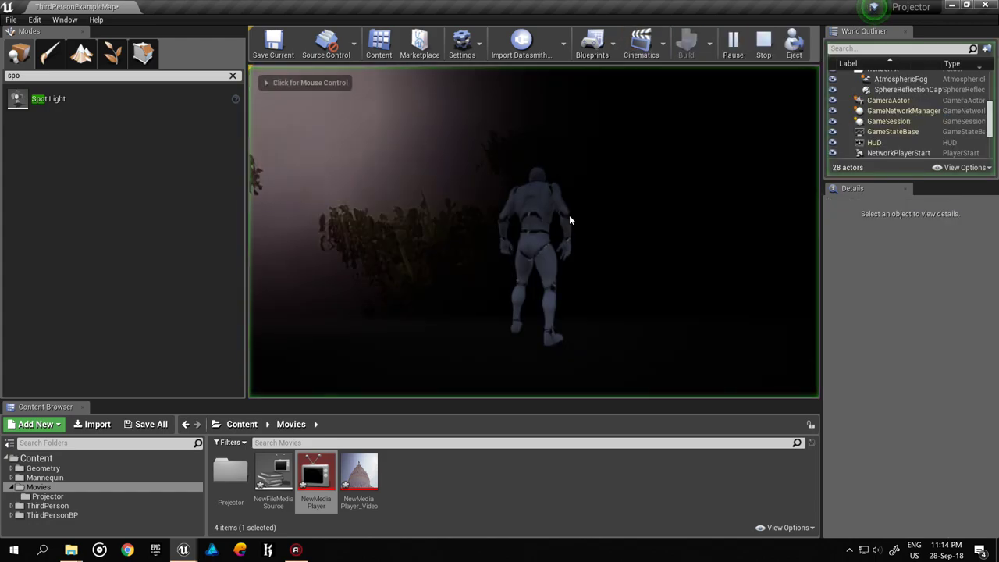